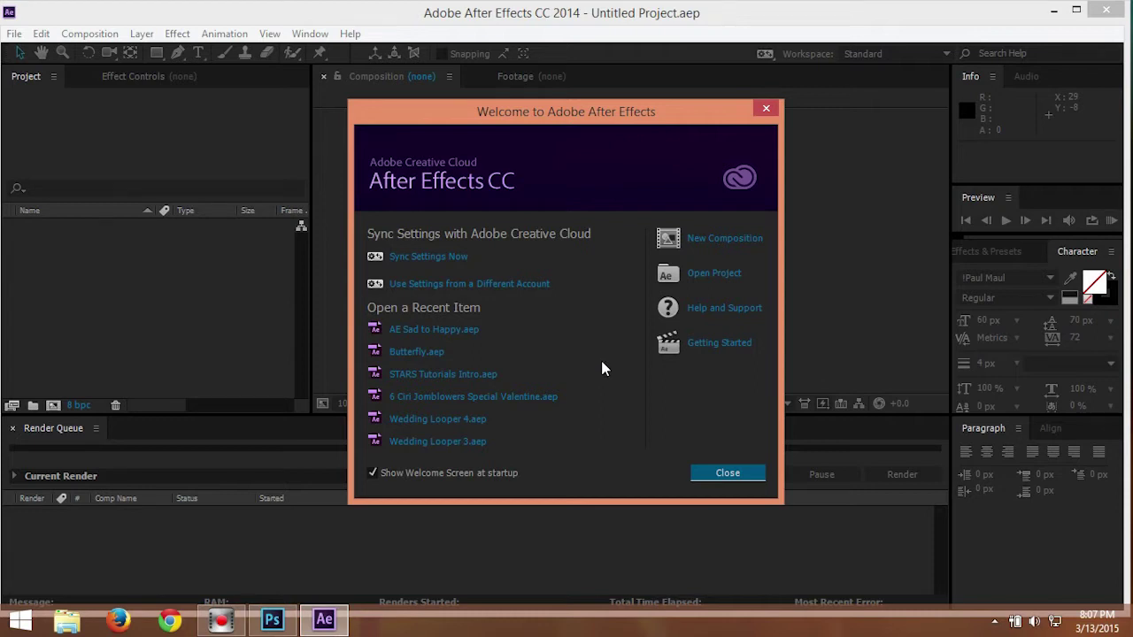
- Close the Welcome screen and create two project folders named Comp and Footage
click(723, 471)
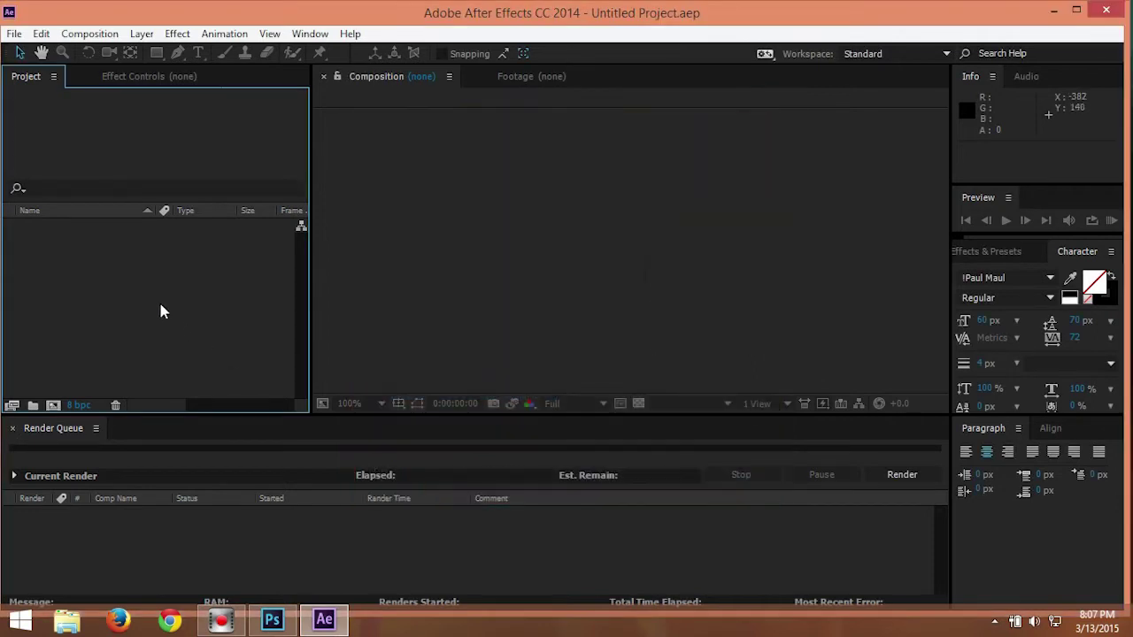
click(32, 405)
text(C)
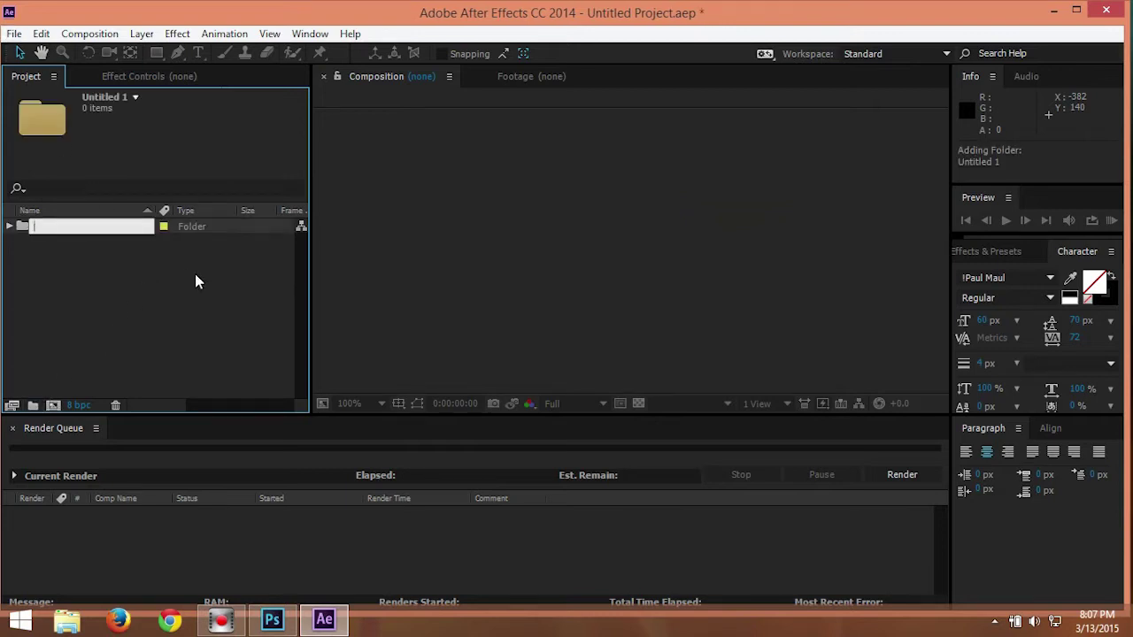
text(omp)
key(Return)
click(199, 280)
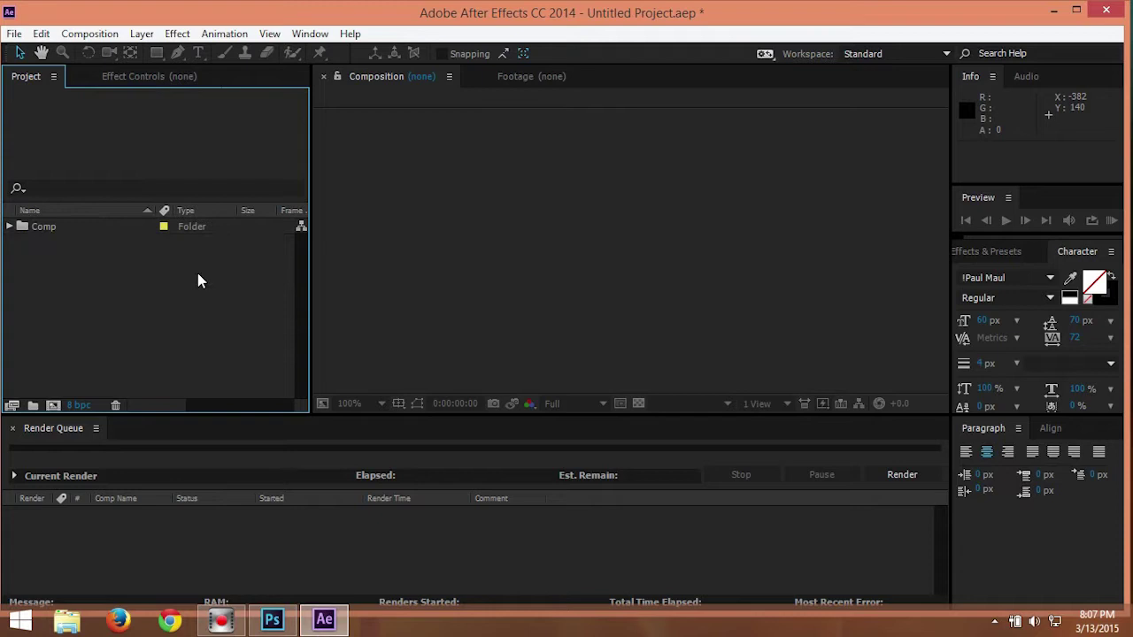
click(33, 404)
text(Footage)
key(Return)
click(108, 269)
- Add a 1280×720, 25 fps HDV/HDTV 720 composition named Main Composition inside Comp
click(24, 227)
click(89, 33)
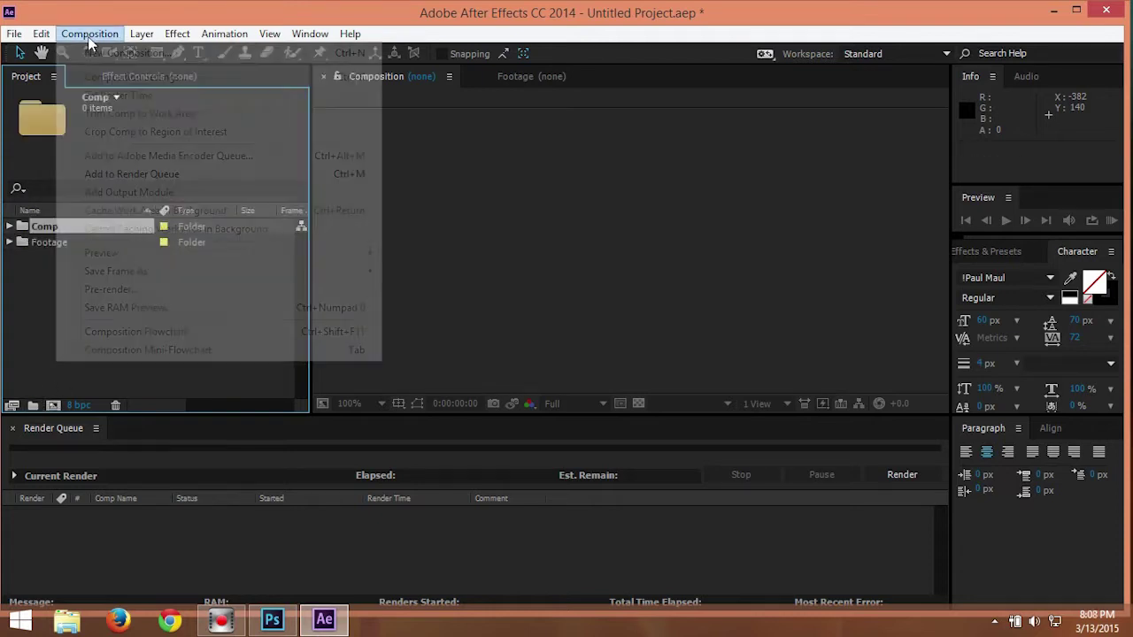
click(101, 50)
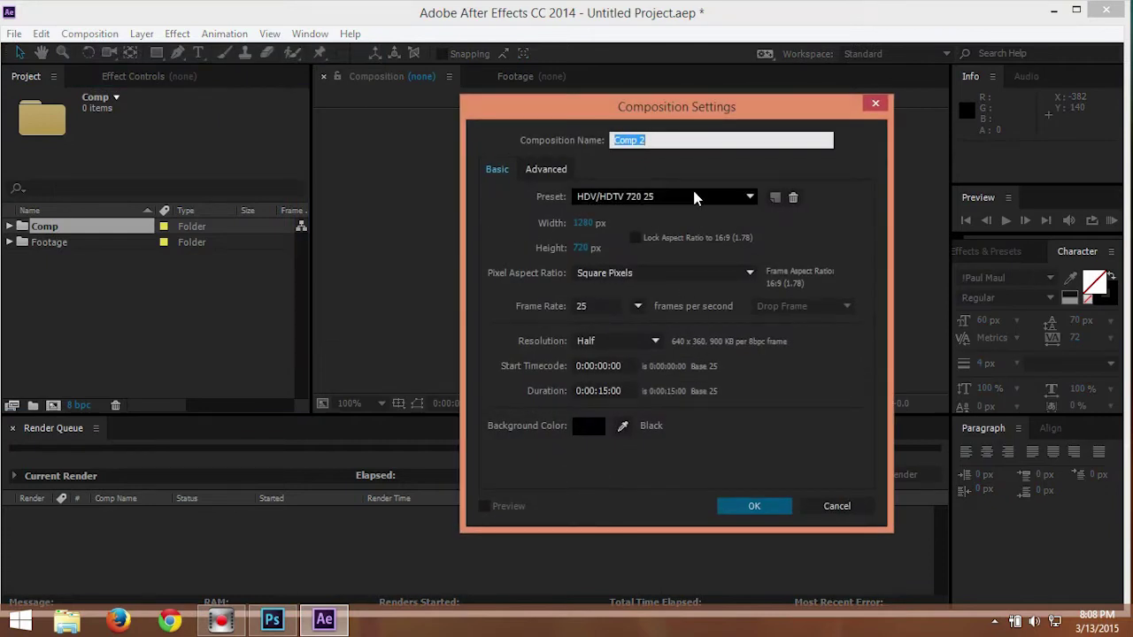
text(Main)
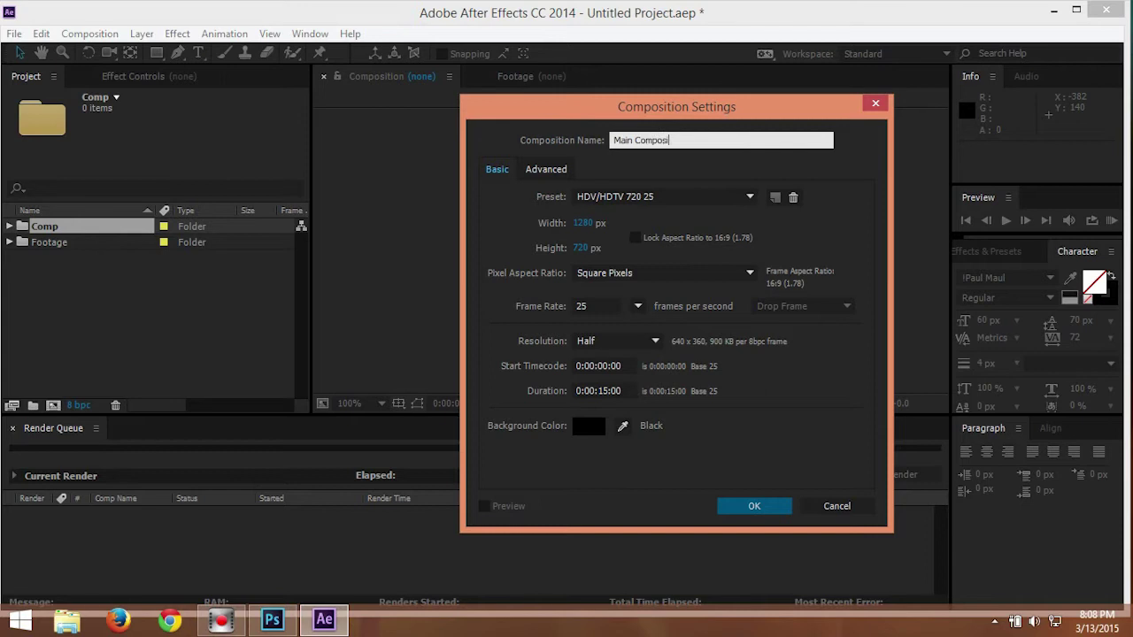
key(Return)
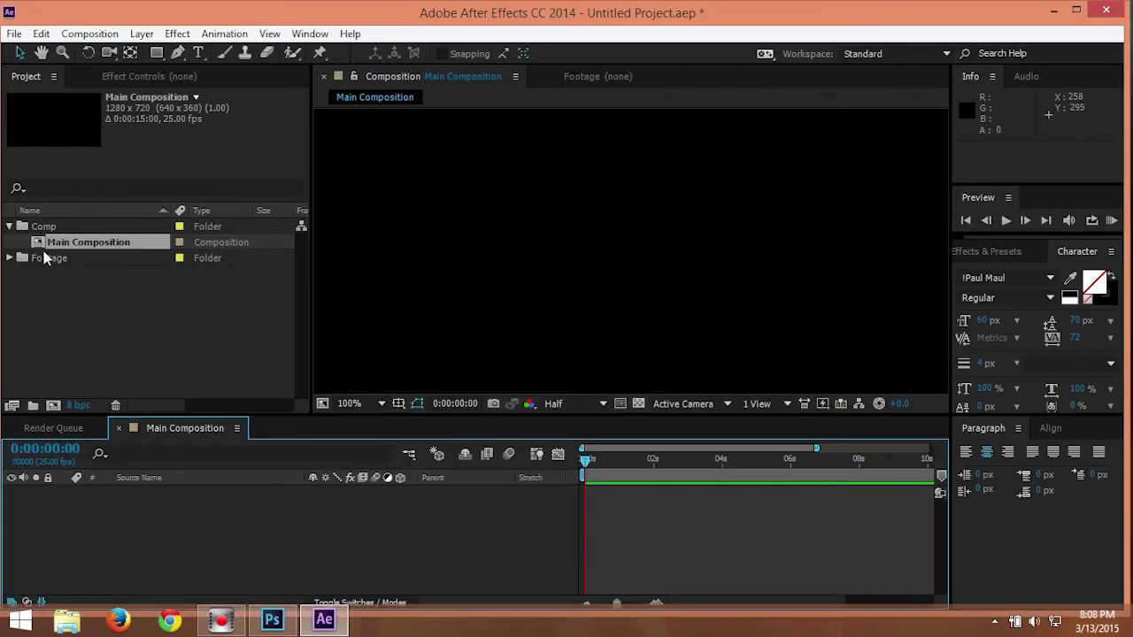
- Import 00017.MTS and move it into the Footage folder, expanding the folder to show it
click(34, 258)
click(14, 33)
double_click(83, 292)
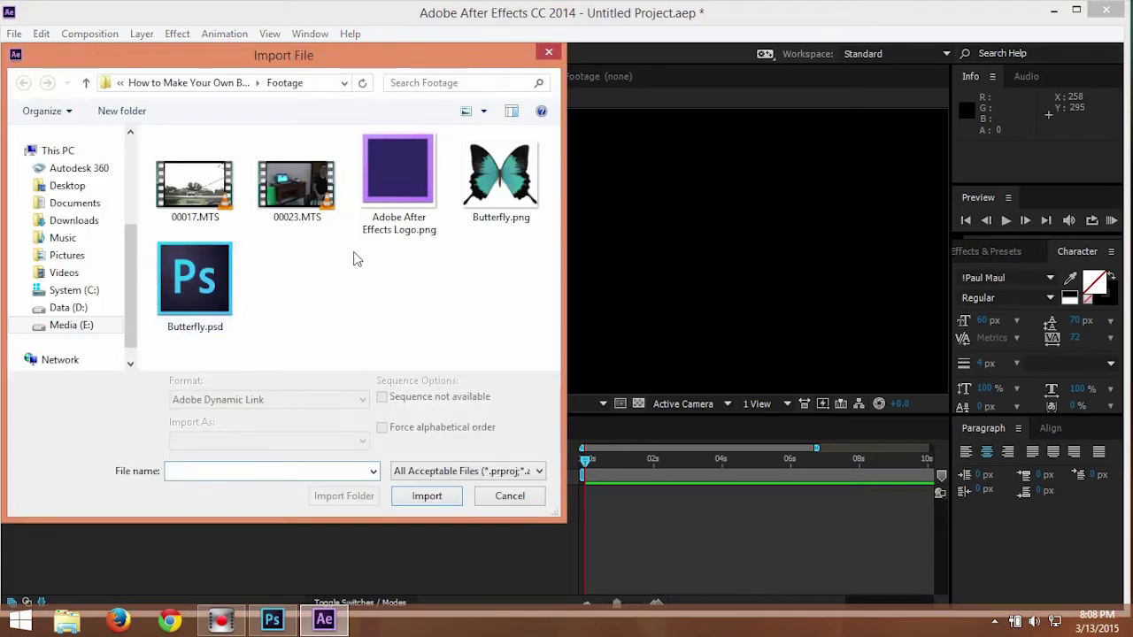
double_click(186, 195)
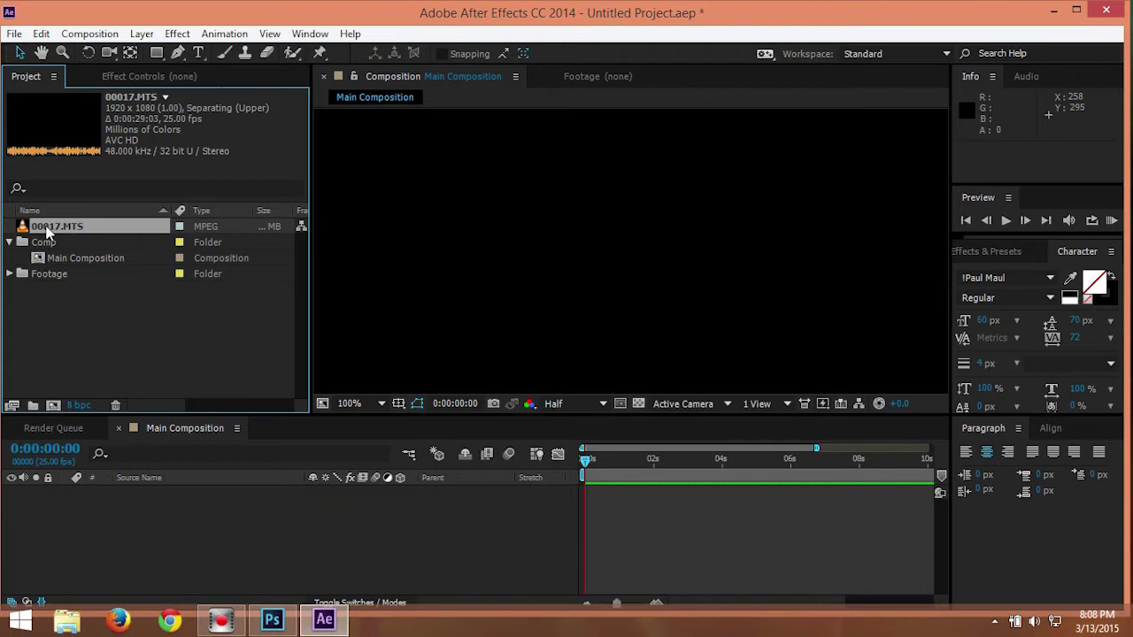
drag(47, 230, 49, 275)
click(10, 259)
click(175, 322)
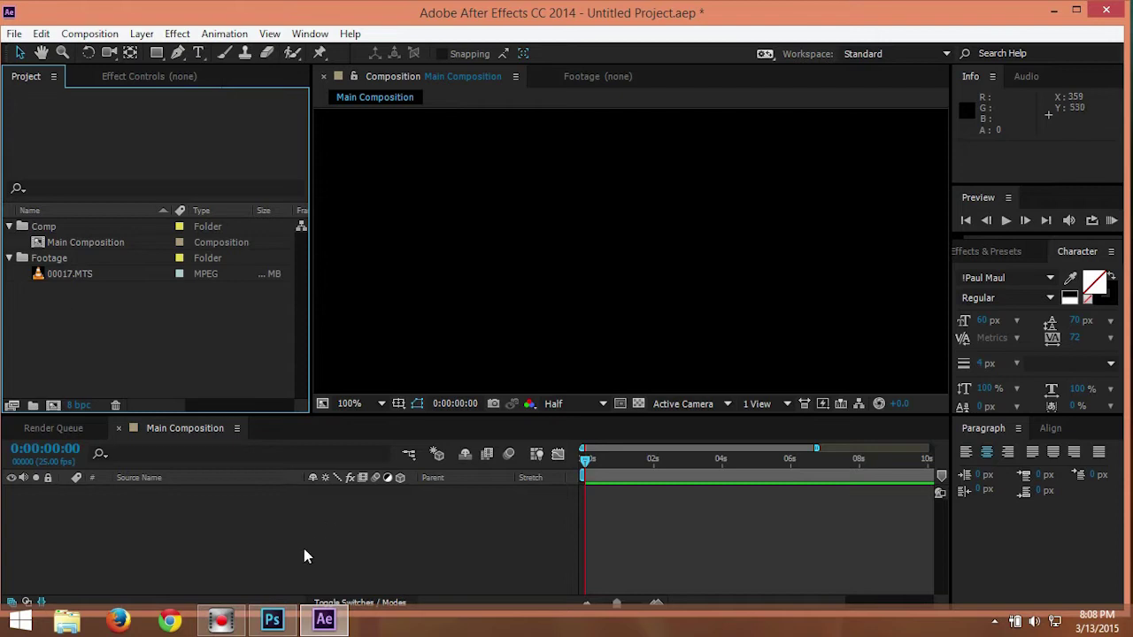
- Switch to Photoshop and open Butterfly.png as a new document
mouse_move(274, 626)
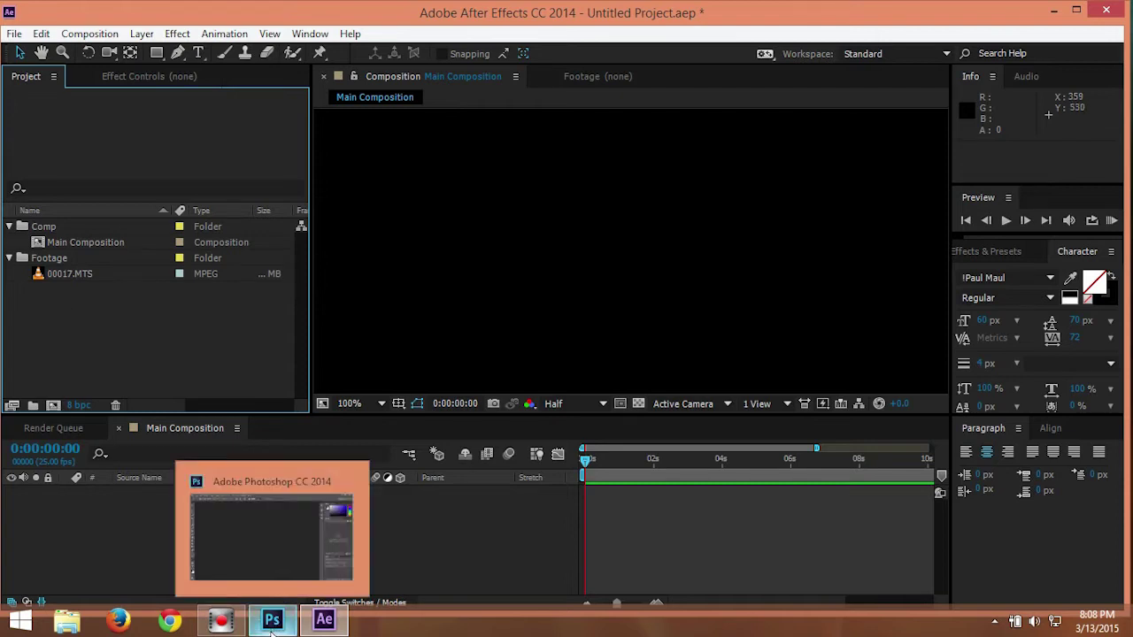
click(273, 624)
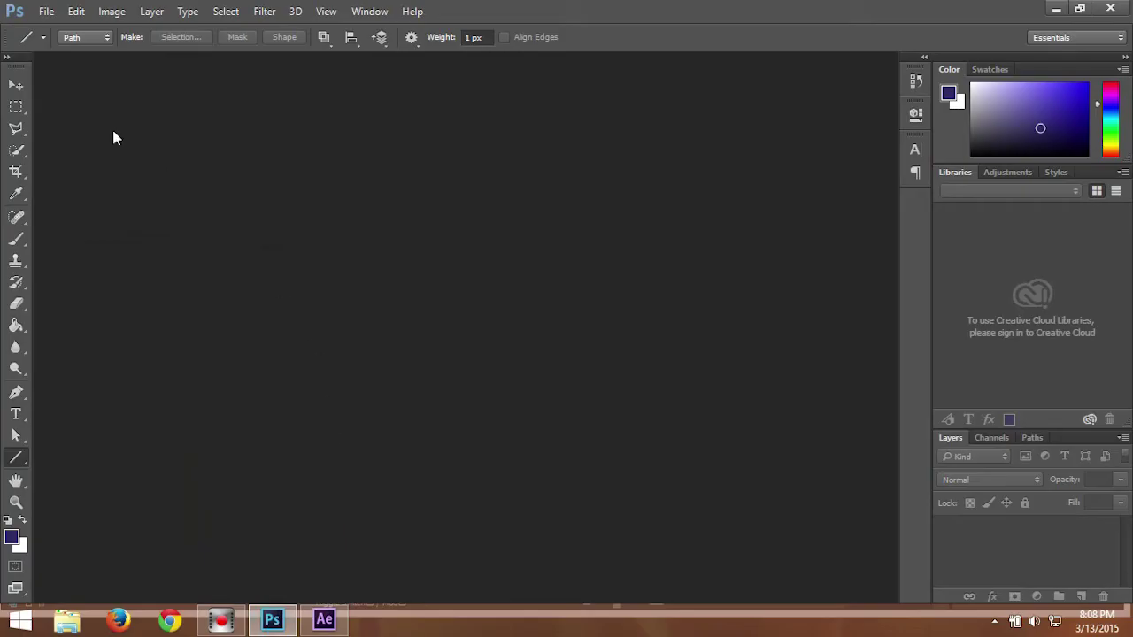
click(46, 11)
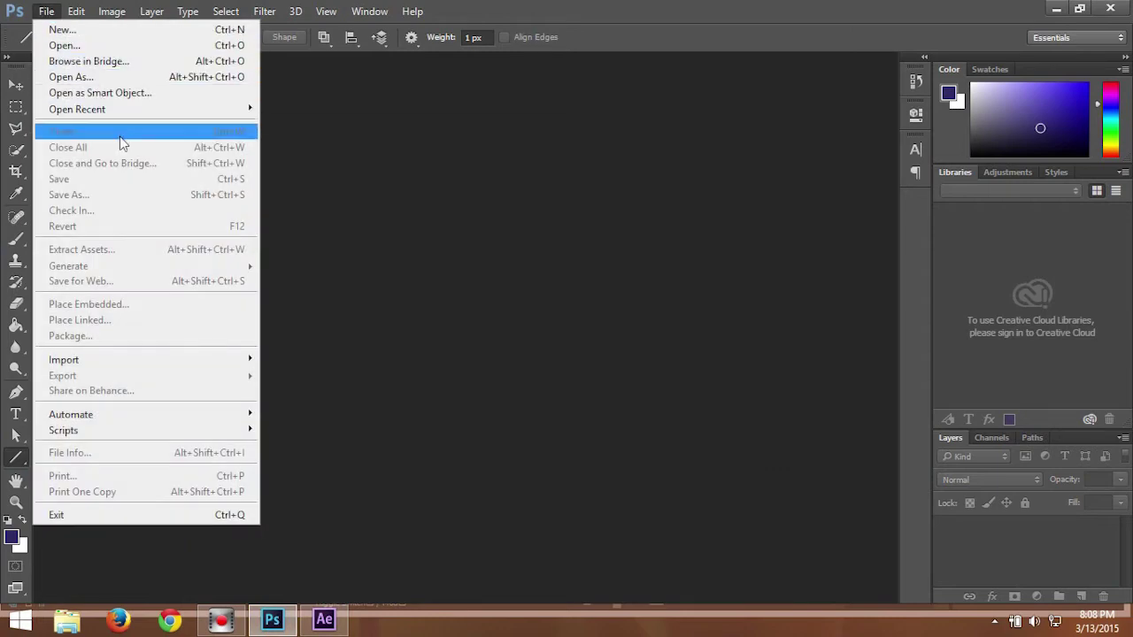
mouse_move(214, 360)
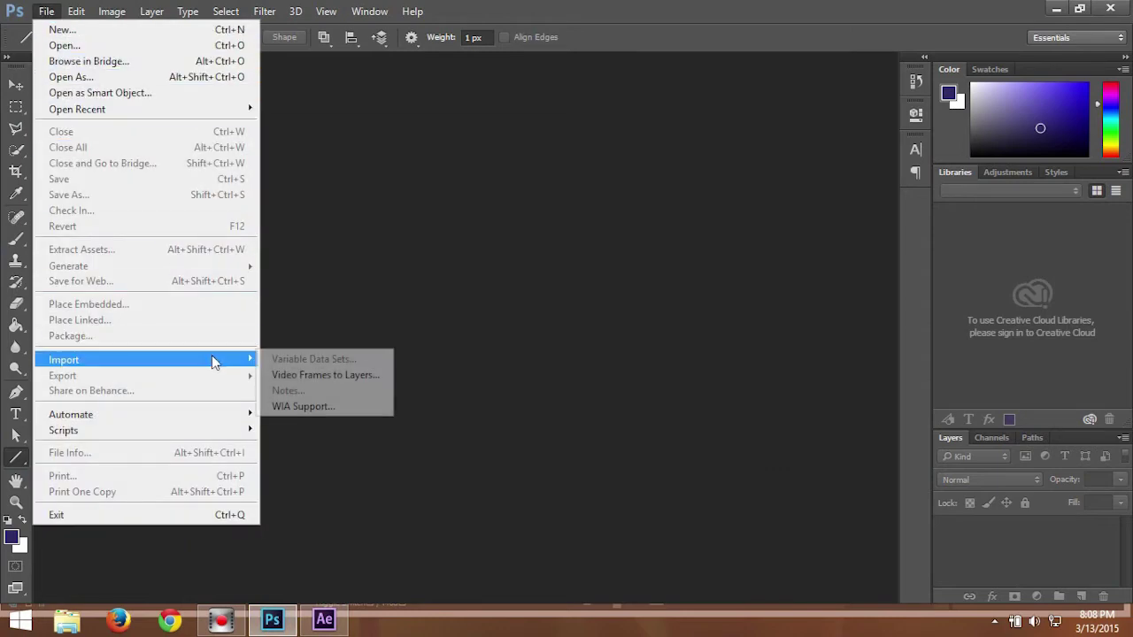
click(119, 46)
click(498, 149)
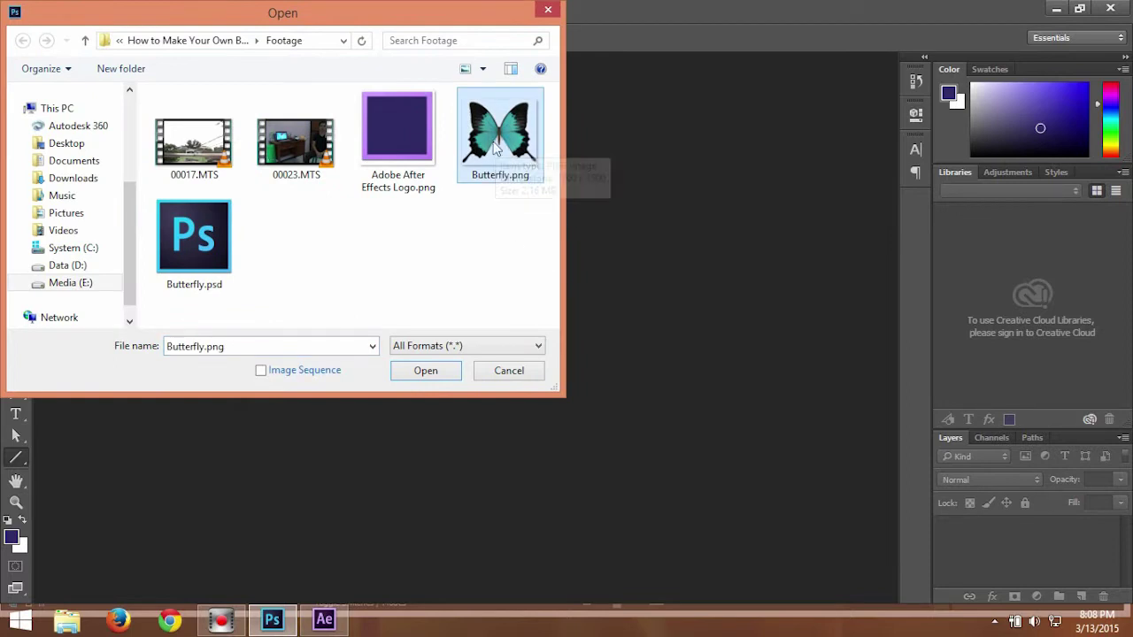
double_click(497, 149)
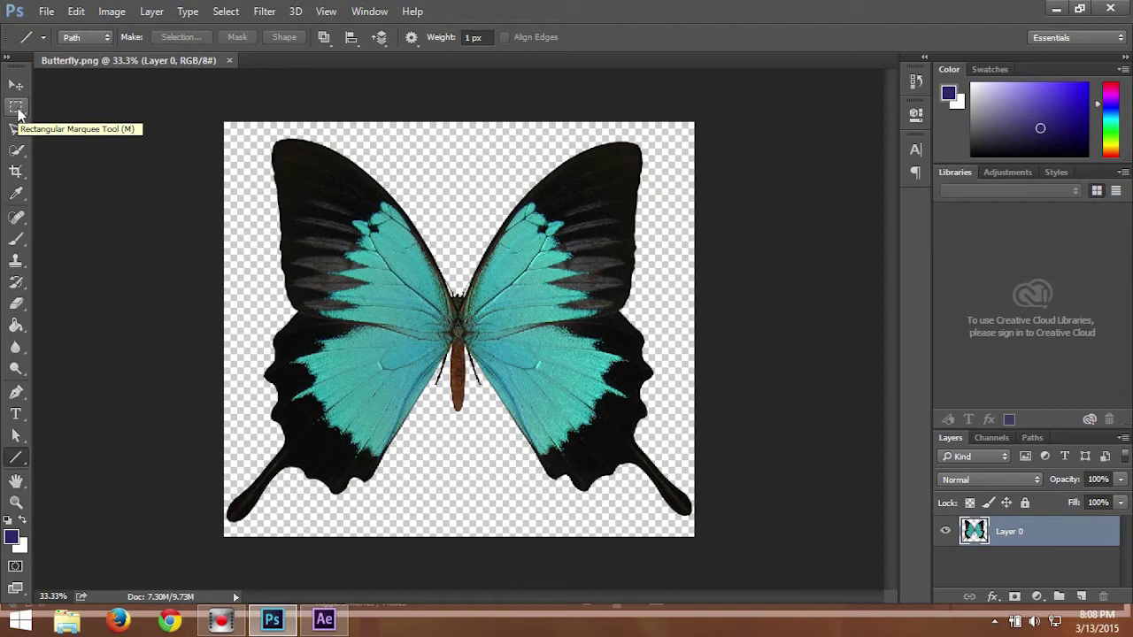
- Marquee-select the butterfly's left half and cut it onto its own layer with Layer Via Cut
click(16, 108)
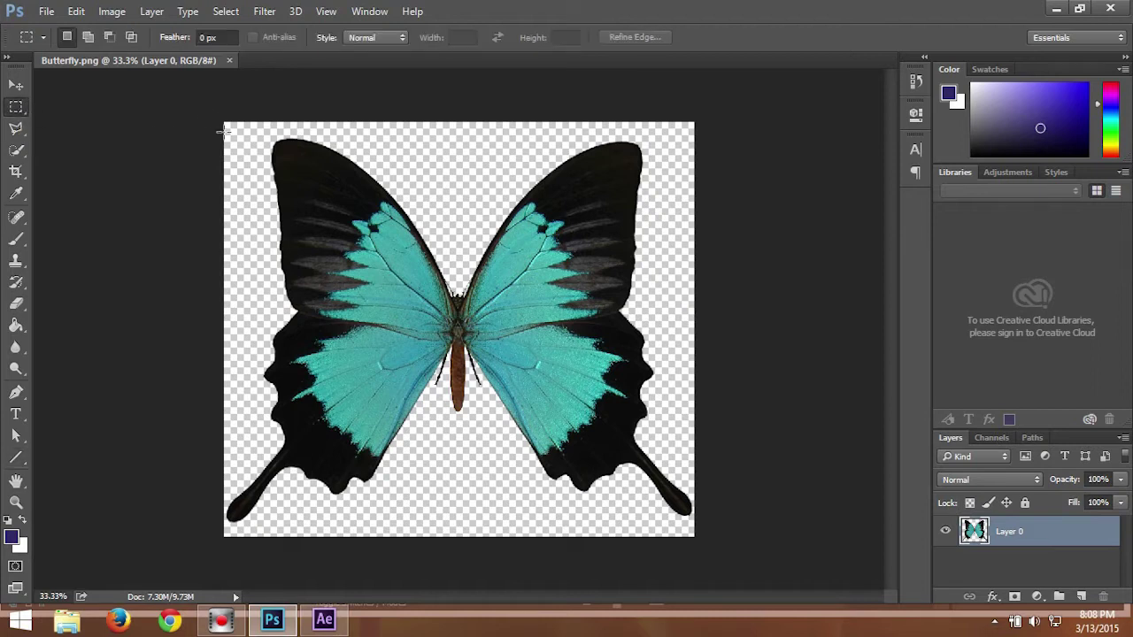
drag(218, 129, 450, 583)
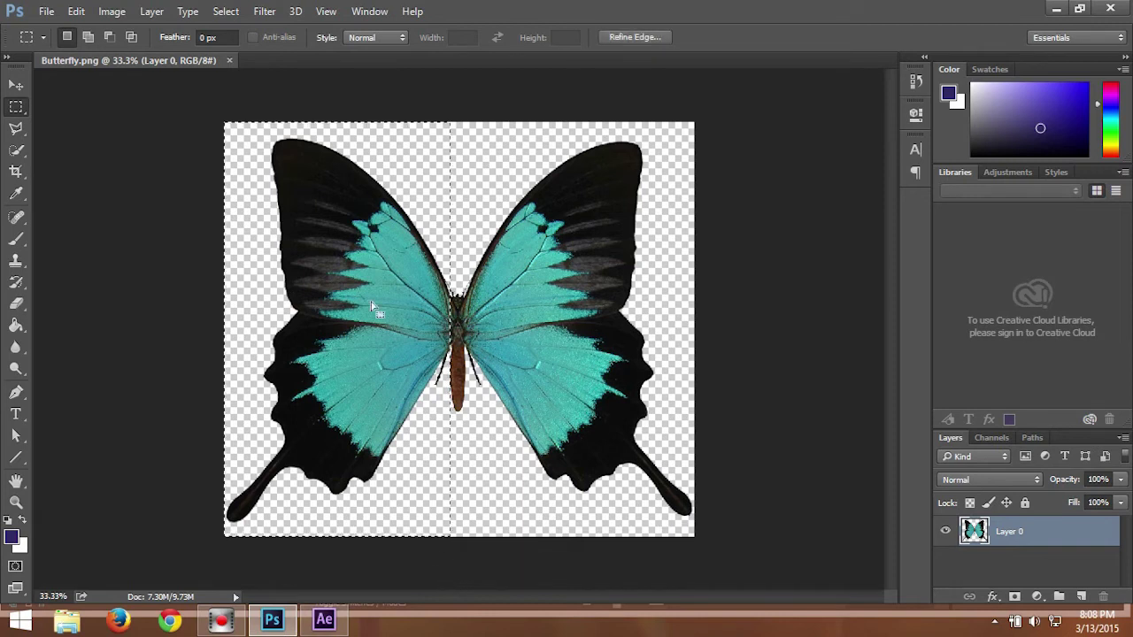
right_click(349, 232)
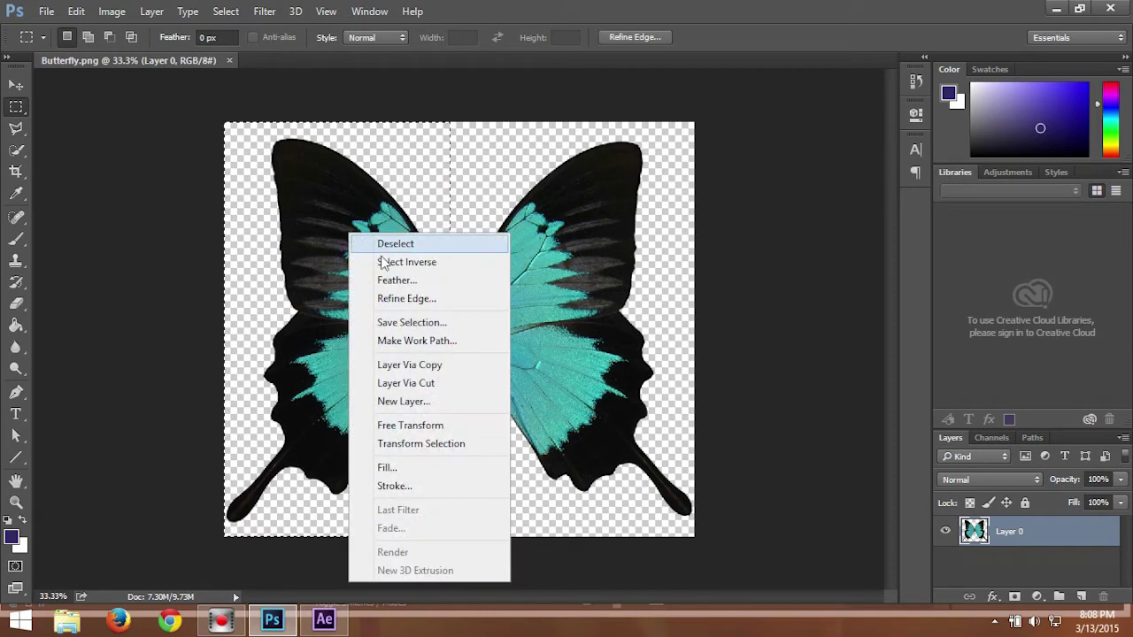
click(441, 384)
- Select the right half on Layer 0 and copy it onto a new layer with Layer Via Copy
drag(705, 114, 469, 622)
right_click(567, 330)
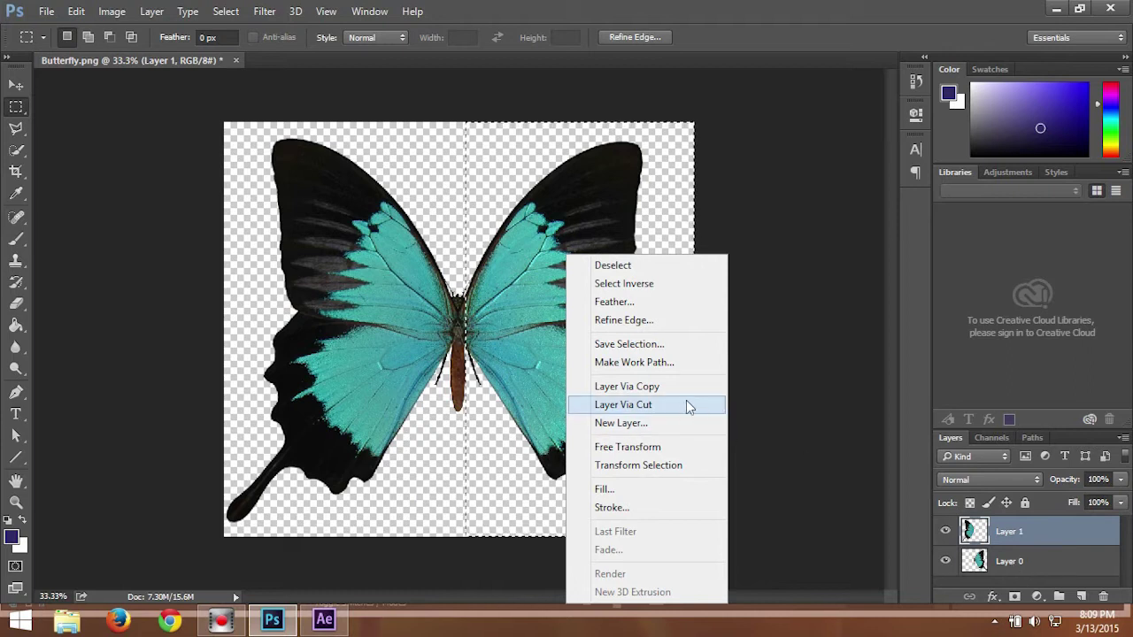
click(1012, 585)
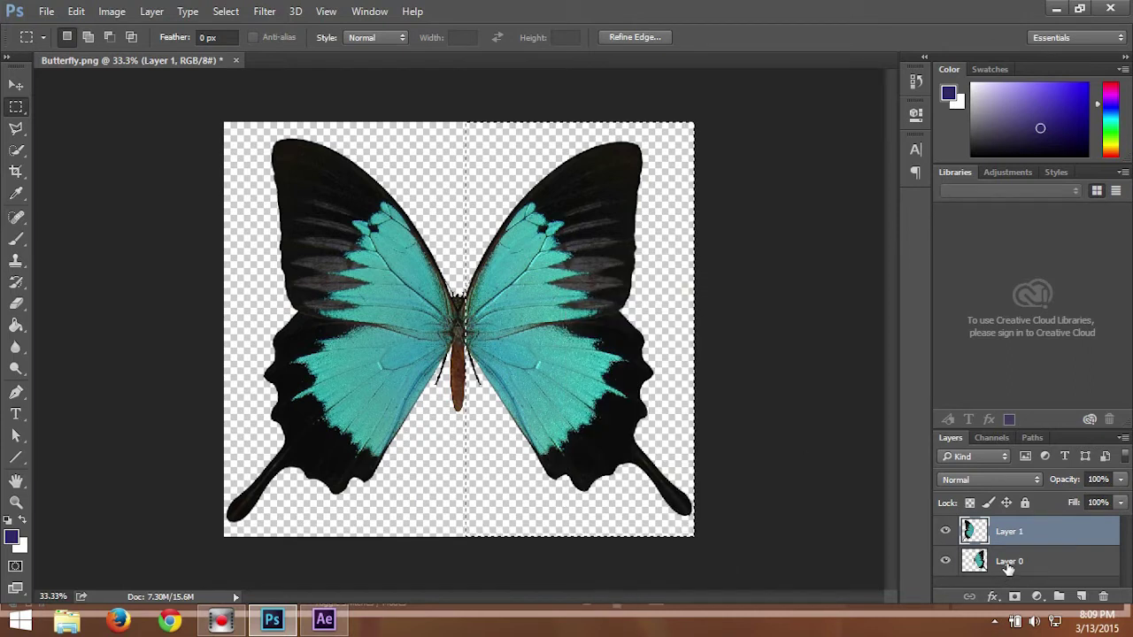
click(1009, 568)
right_click(538, 281)
click(633, 386)
- Rename Layer 0 to Body, Layer 2 to Right Wing and Layer 1 to Left Wing
click(1012, 577)
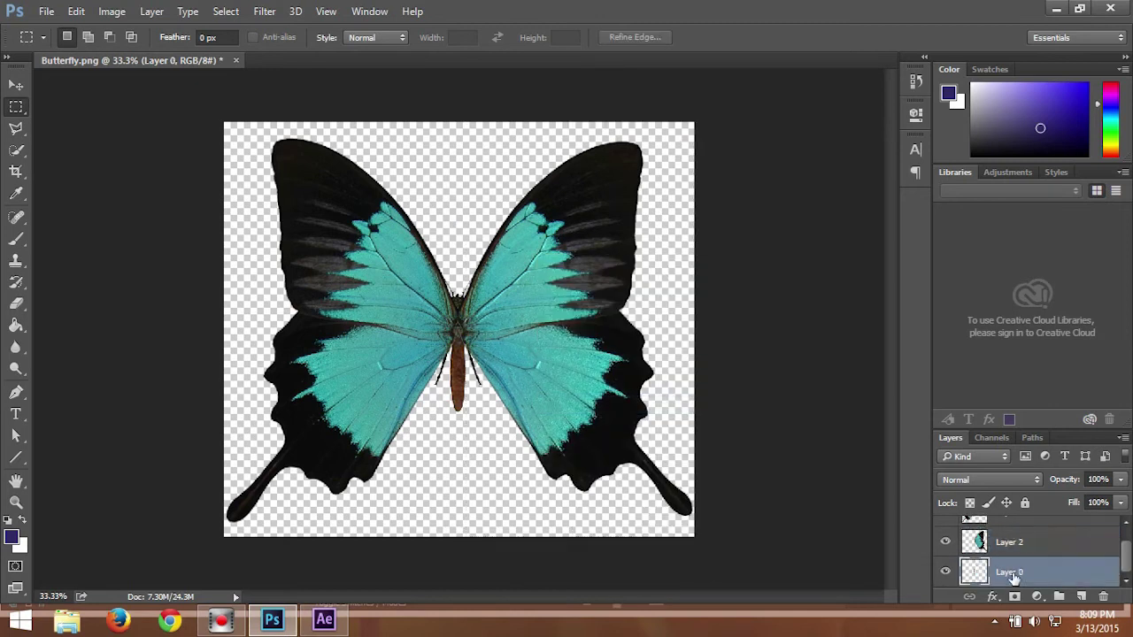
double_click(1013, 574)
text(Body)
key(Return)
double_click(1010, 542)
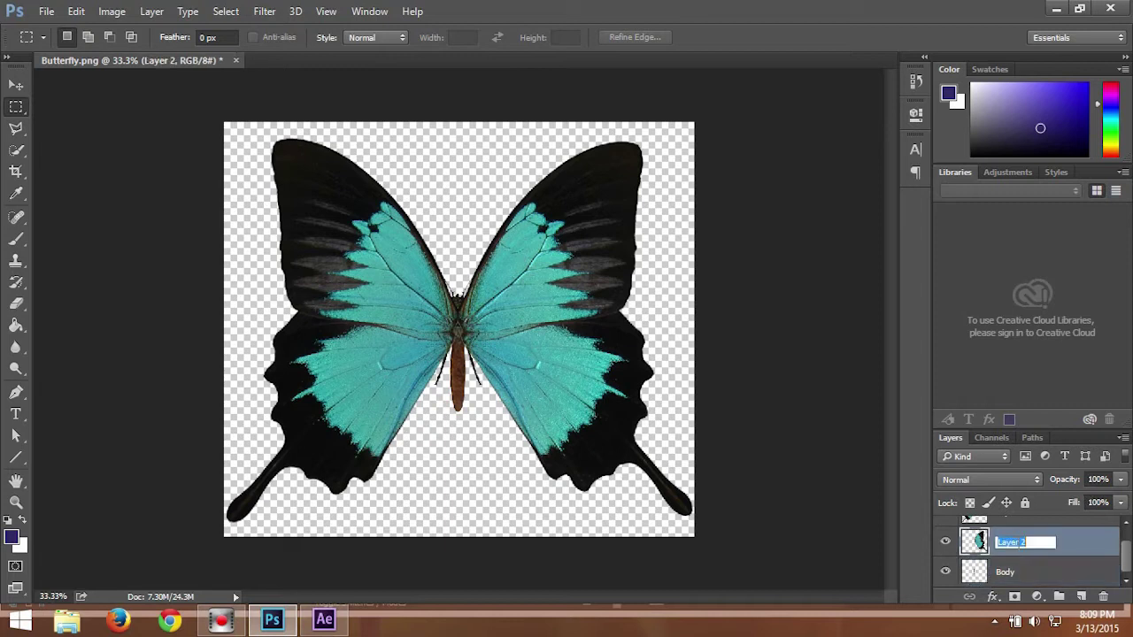
text(Right Wing)
key(Return)
scroll(1022, 546, up, 1)
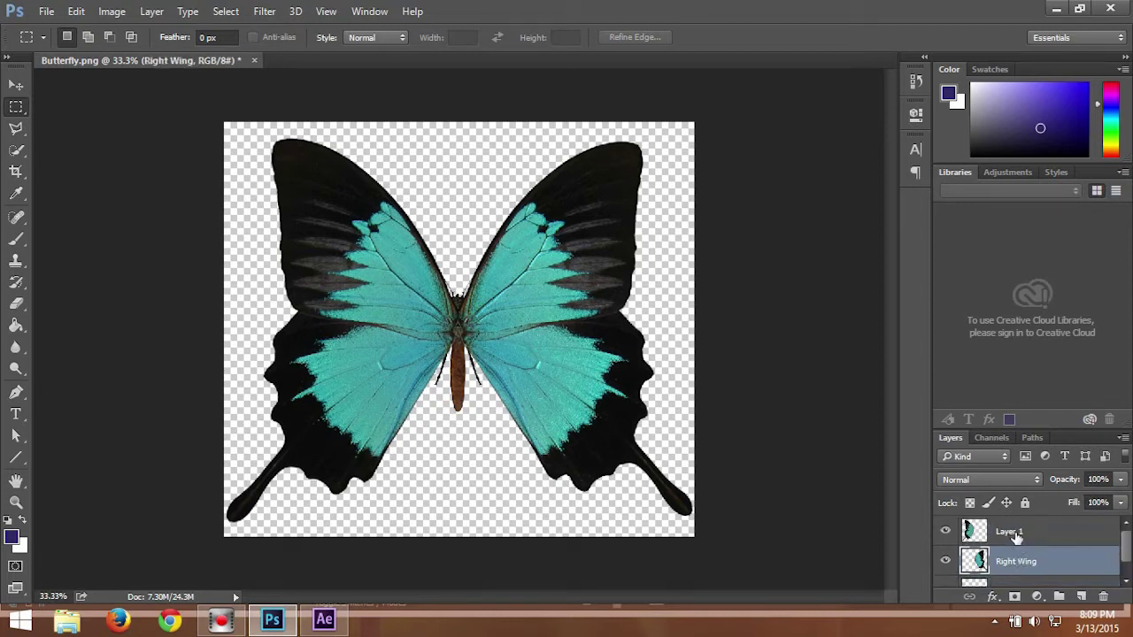
double_click(1014, 535)
text(Left Wing)
key(Return)
click(45, 10)
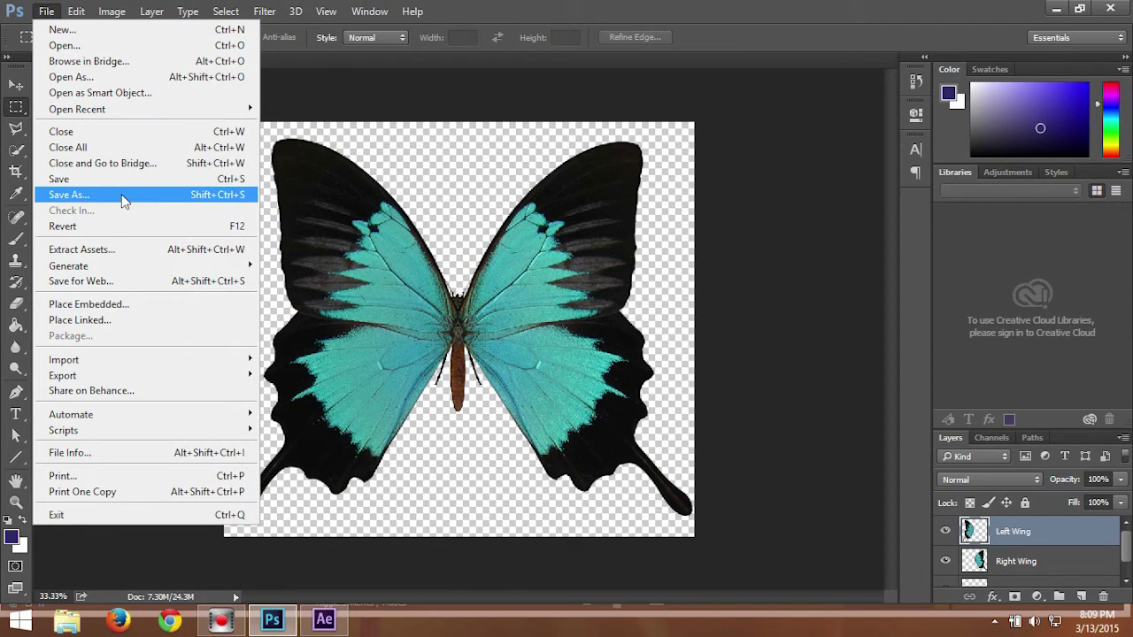
- Save the layered document as My Butterfly.psd, accepting the Photoshop format options
click(123, 201)
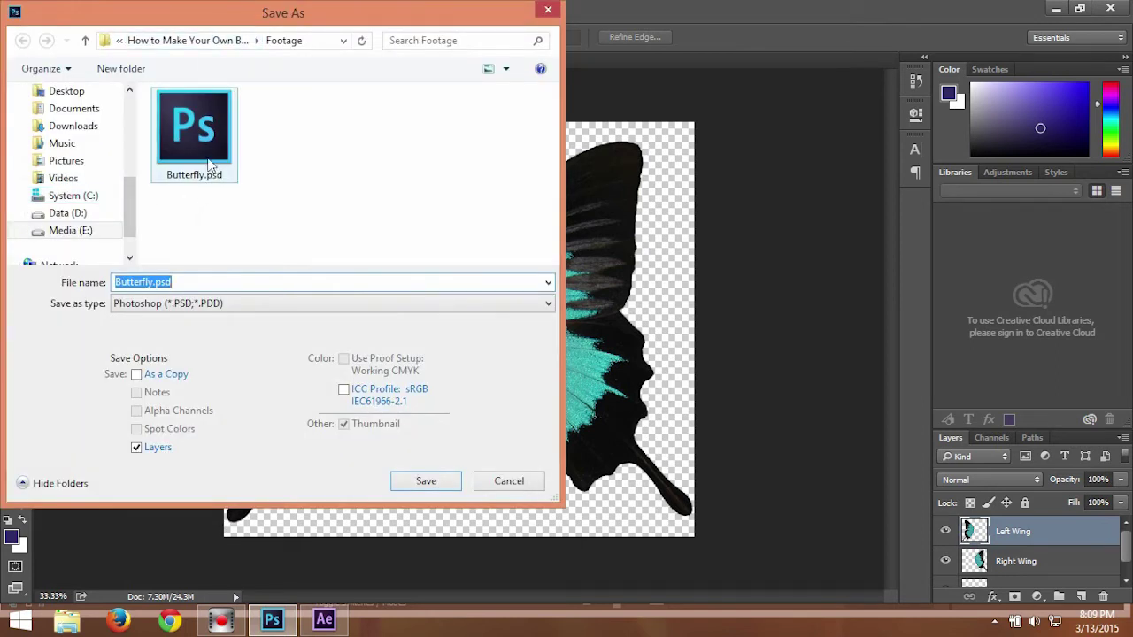
click(151, 283)
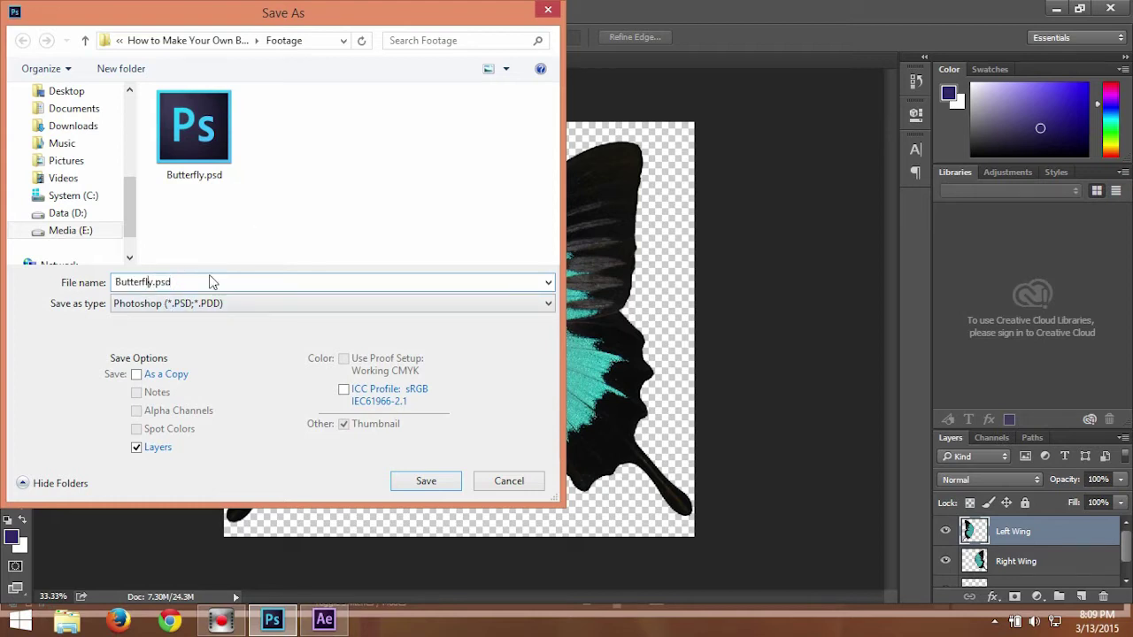
text(My)
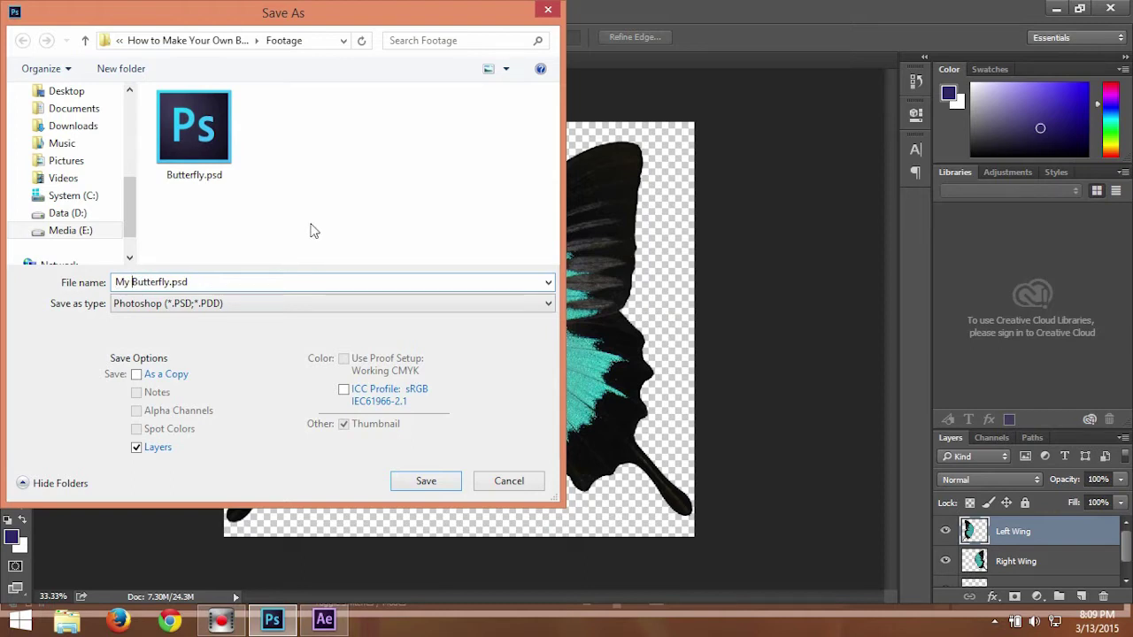
click(429, 483)
click(756, 184)
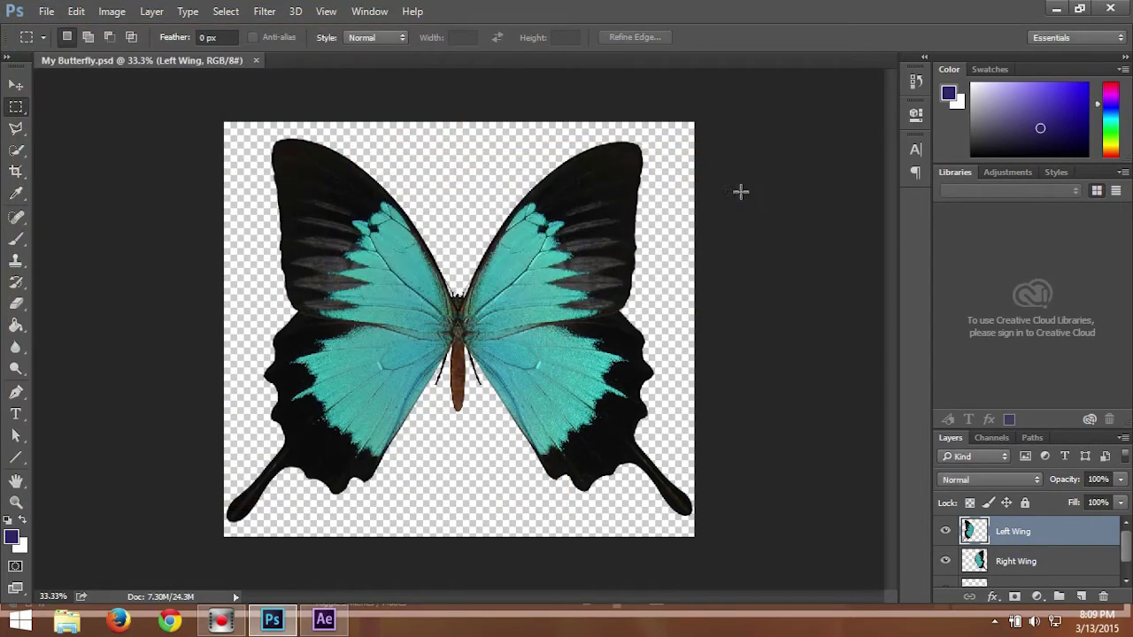
- Close Photoshop, import My Butterfly.psd as a composition, and file it in the Comp folder
click(1120, 8)
click(157, 508)
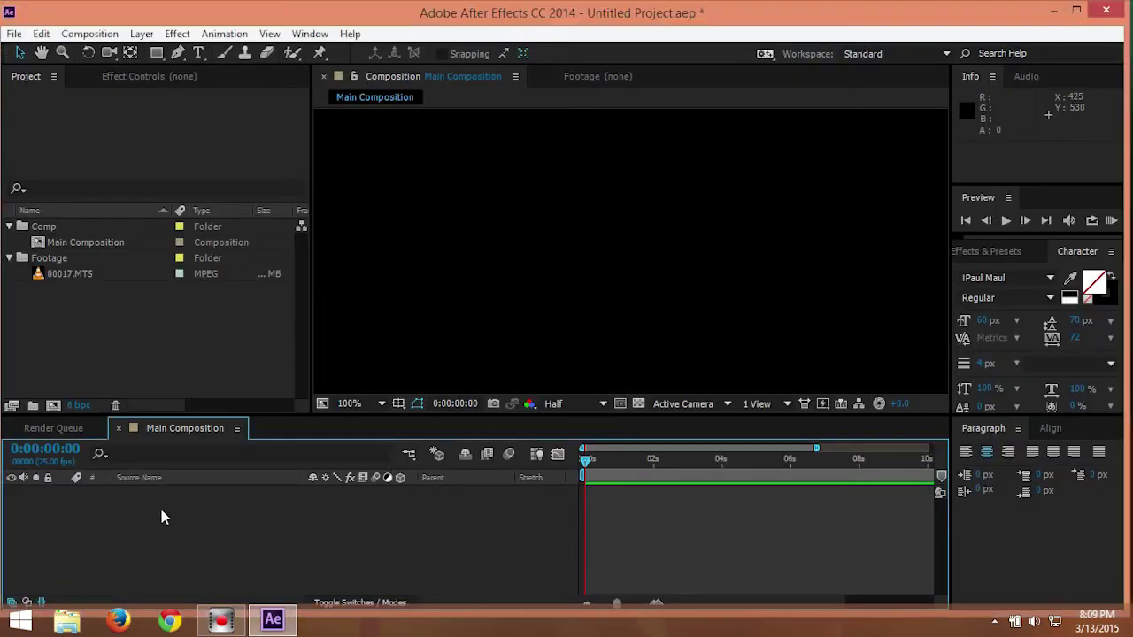
click(82, 322)
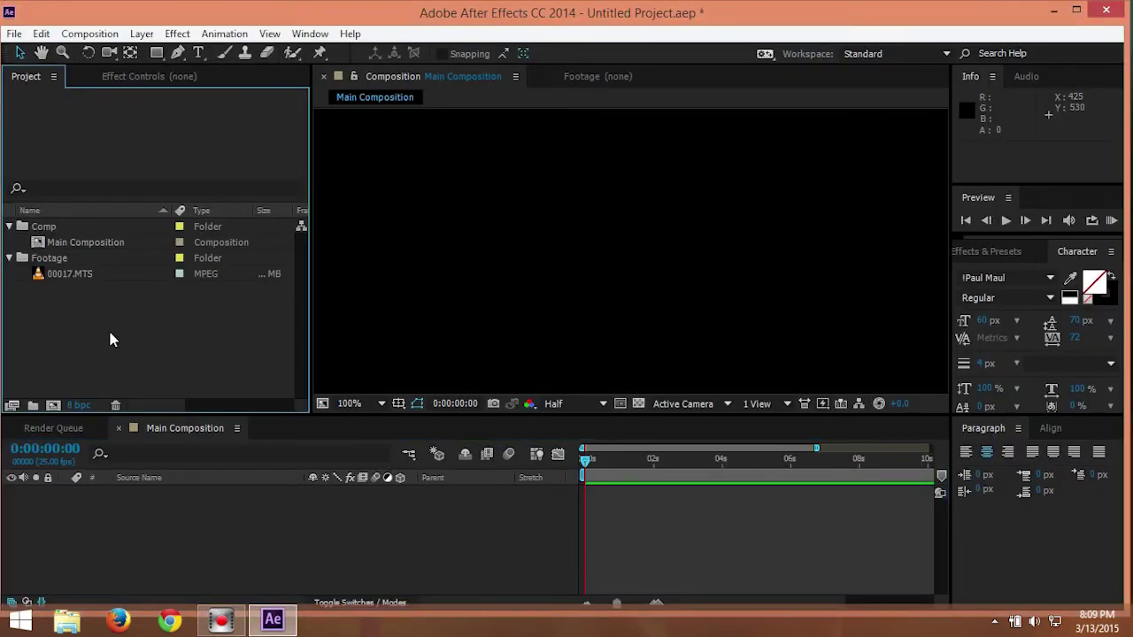
double_click(109, 334)
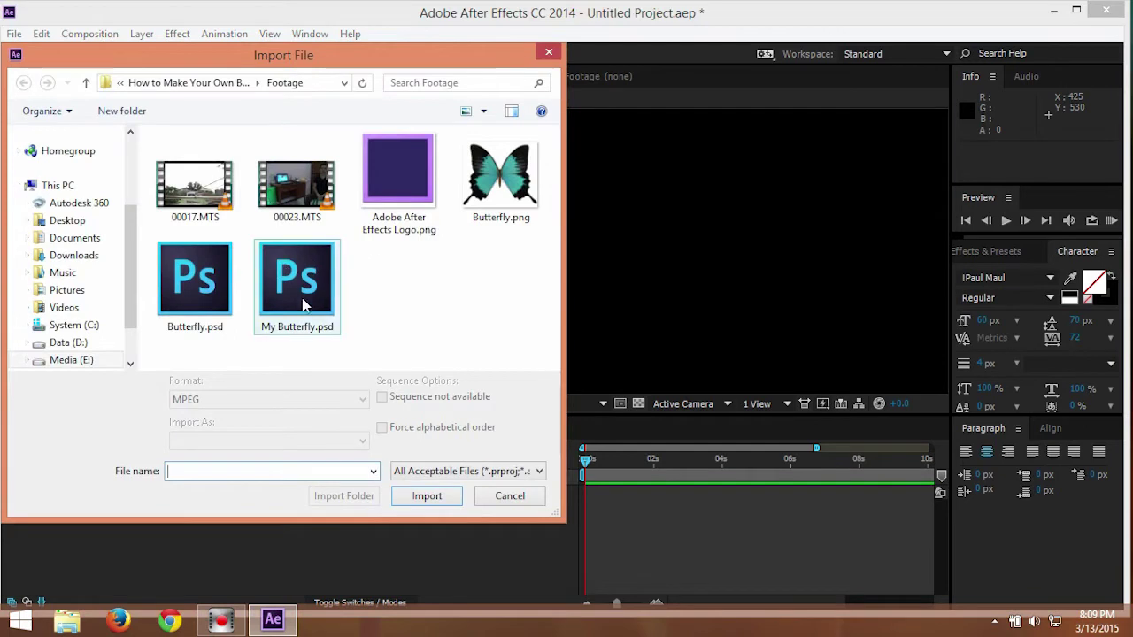
click(304, 306)
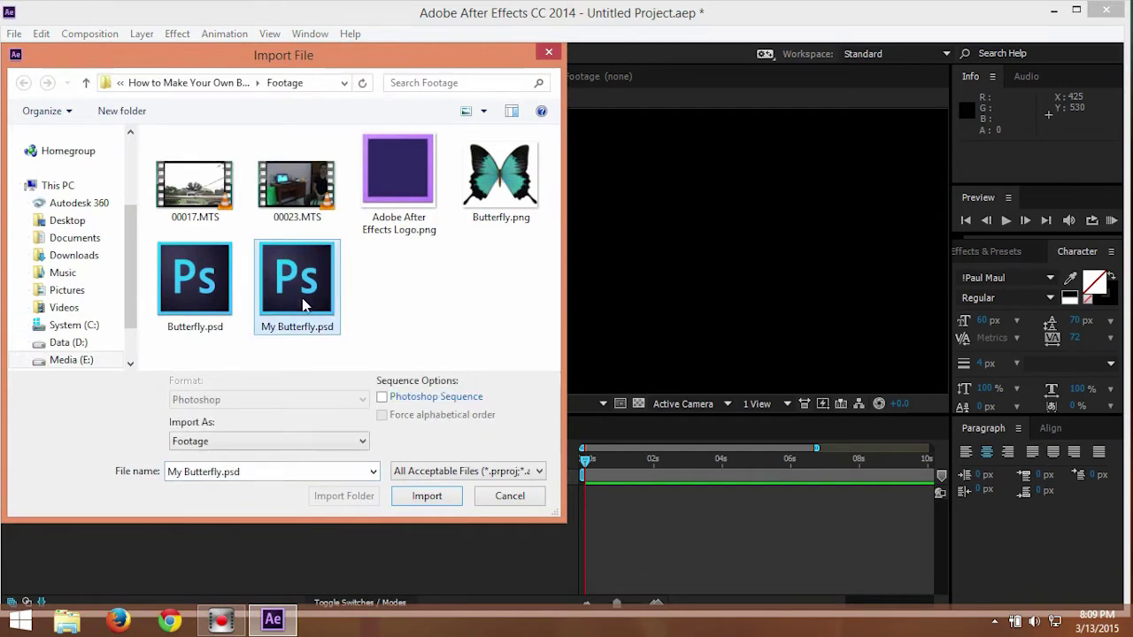
double_click(303, 305)
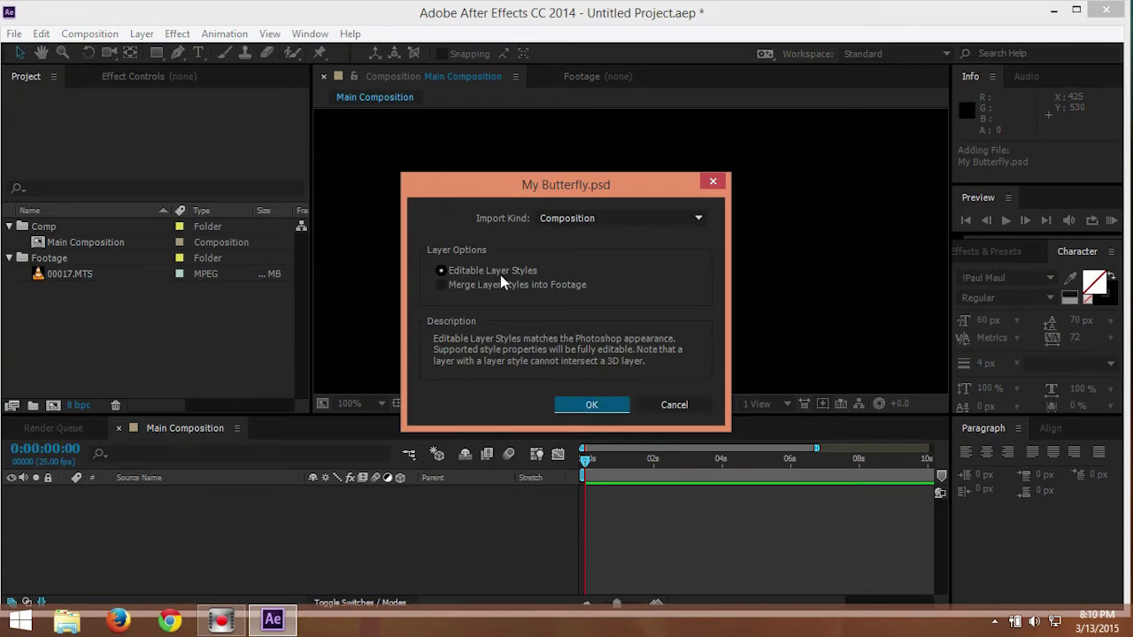
click(602, 408)
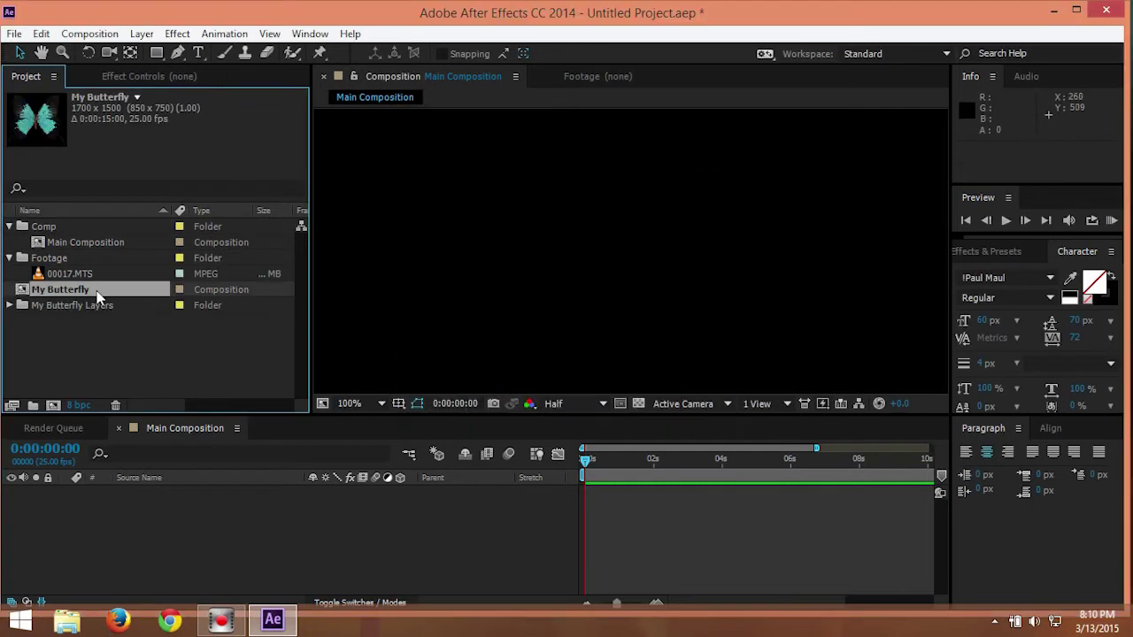
drag(35, 295, 44, 228)
- Add the Body, Left Wing and Right Wing layer files to the Main Composition timeline
click(10, 305)
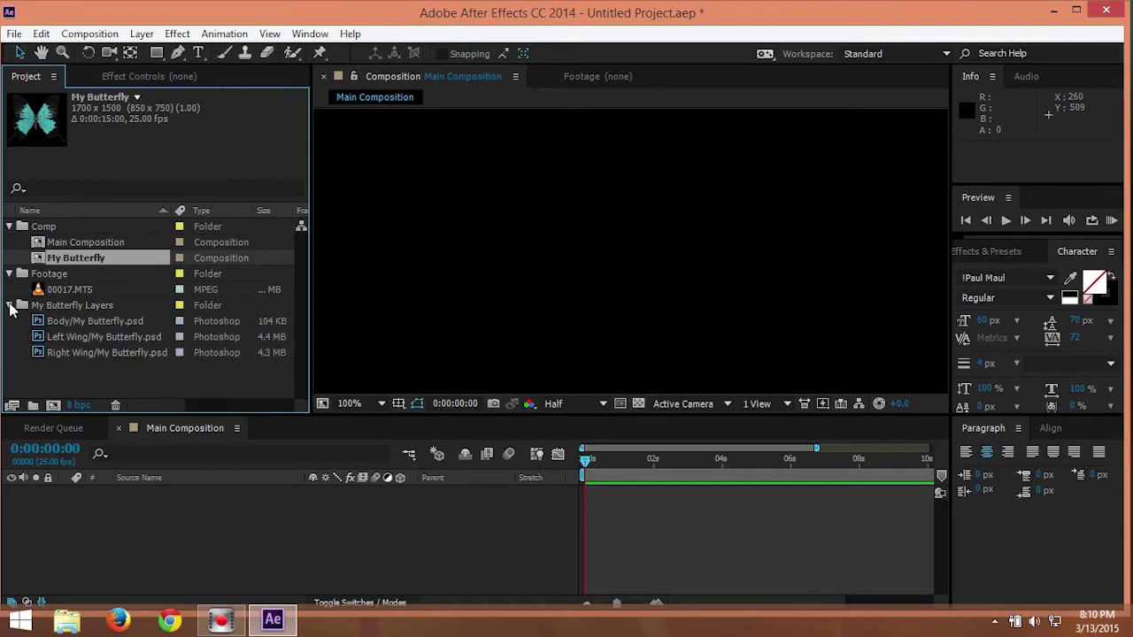
click(57, 323)
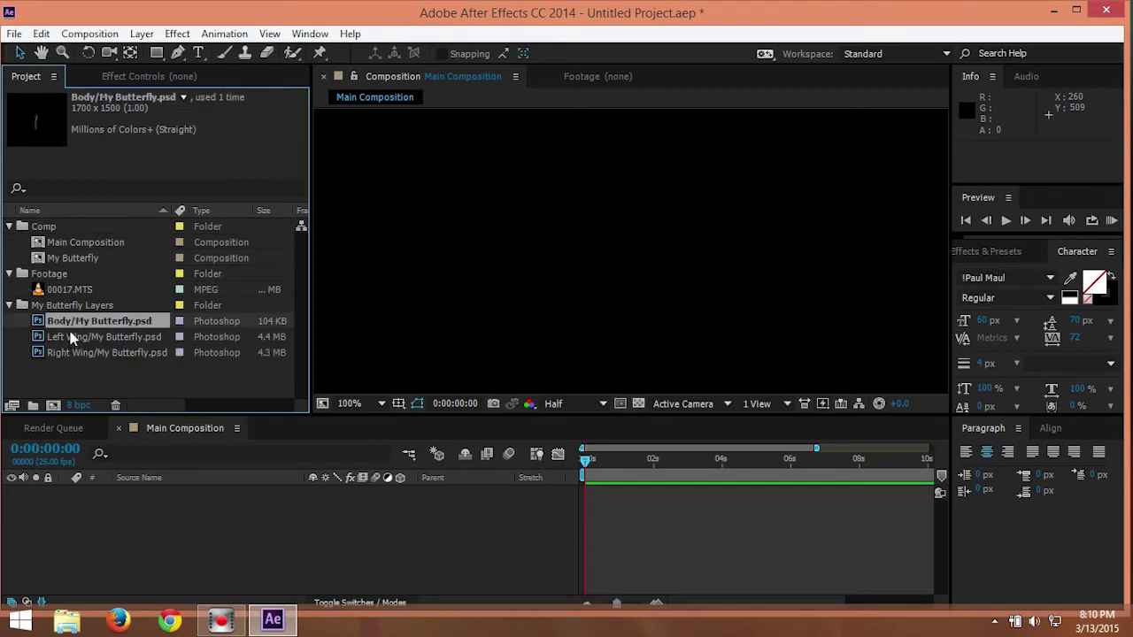
shift+click(79, 351)
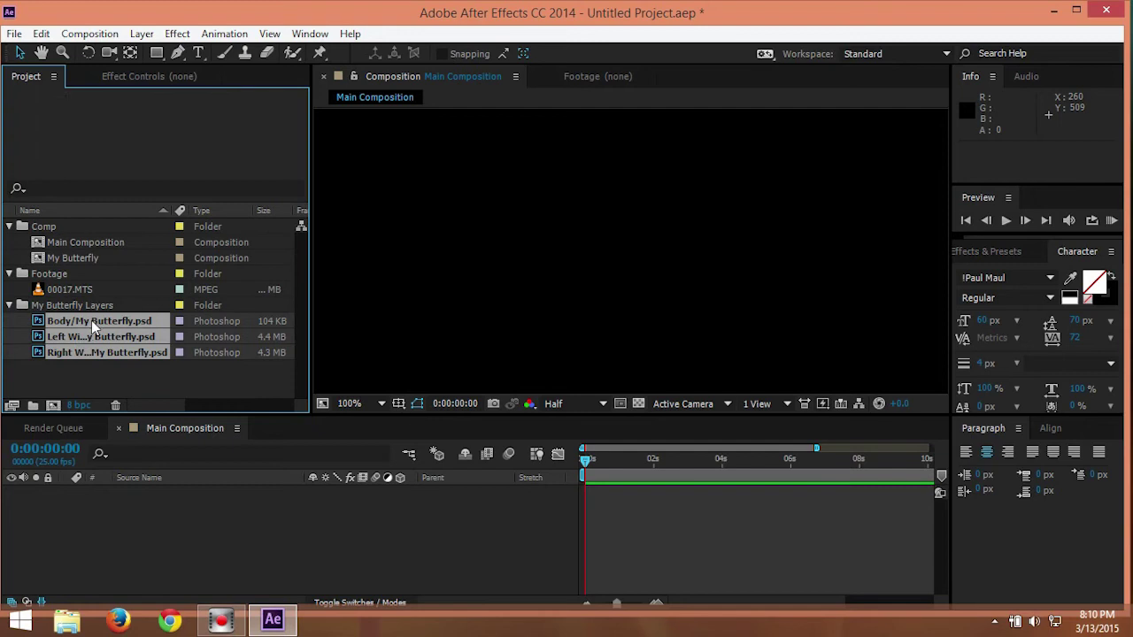
drag(91, 320, 106, 492)
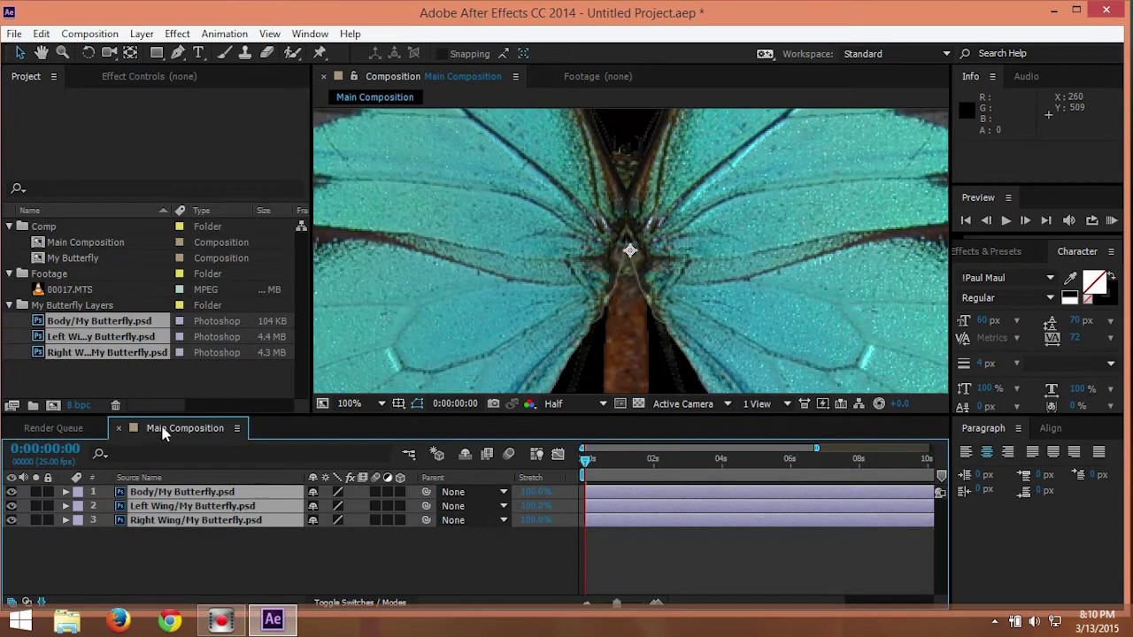
drag(162, 431, 89, 434)
click(92, 375)
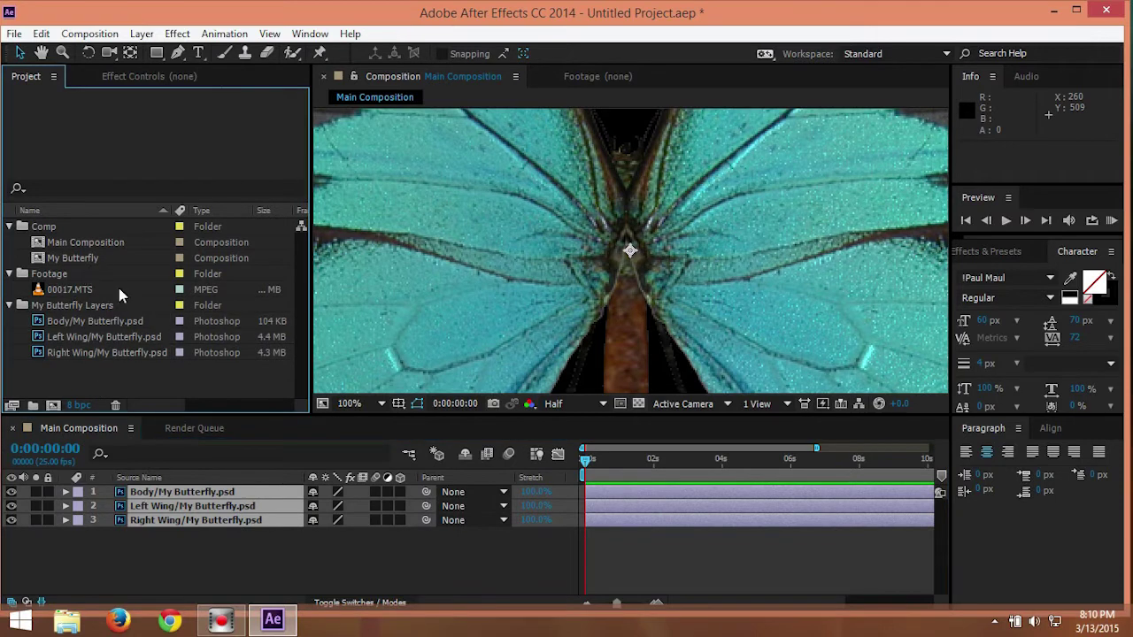
scroll(745, 195, down, 1)
scroll(745, 195, down, 2)
scroll(772, 148, up, 1)
scroll(728, 171, down, 1)
click(275, 552)
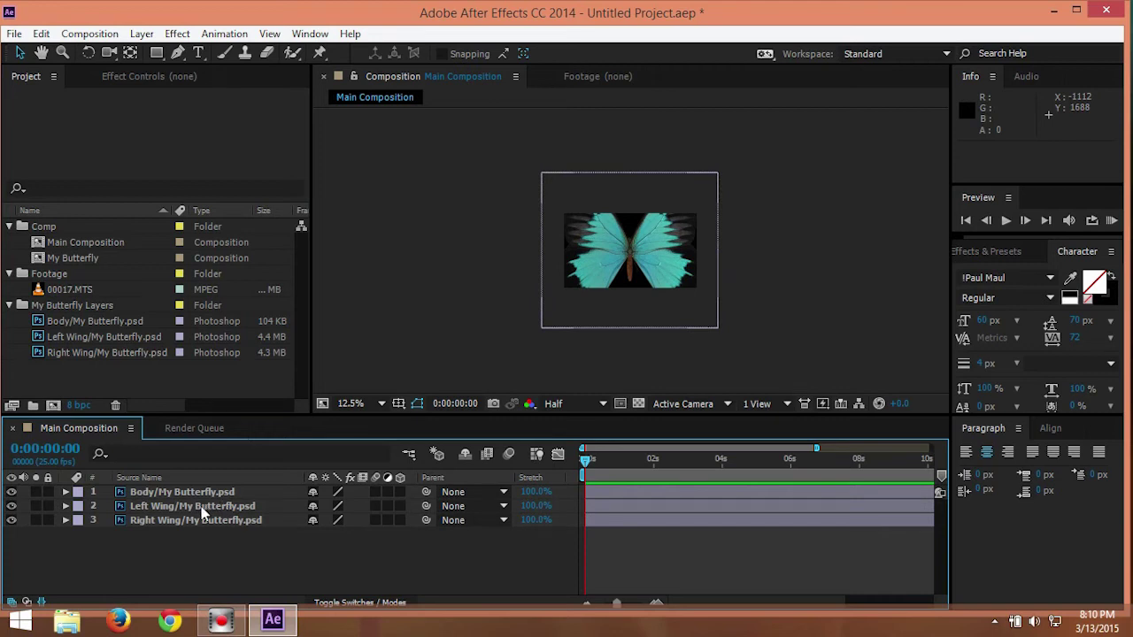
- Pick-whip both Left Wing and Right Wing layers to Body as their parent
click(201, 508)
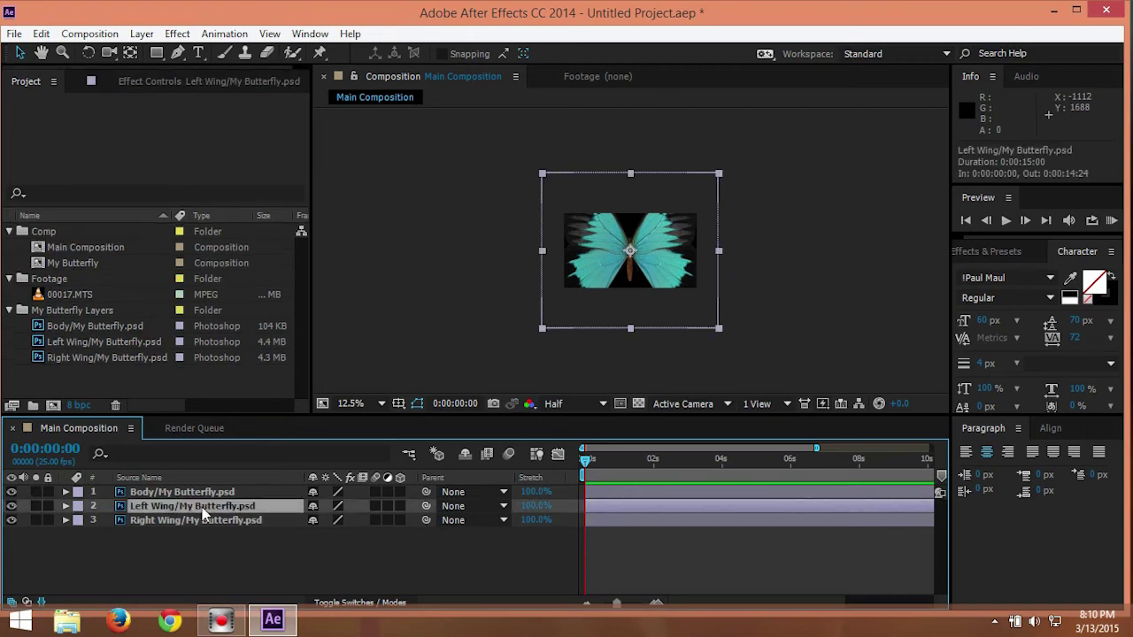
shift+click(209, 517)
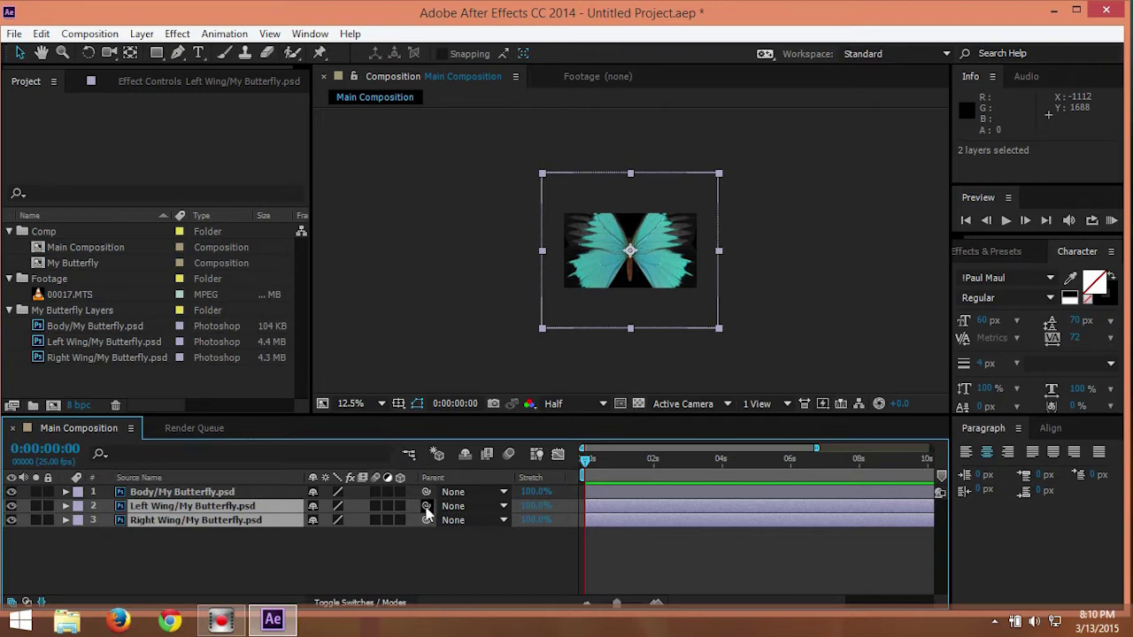
drag(426, 506, 274, 494)
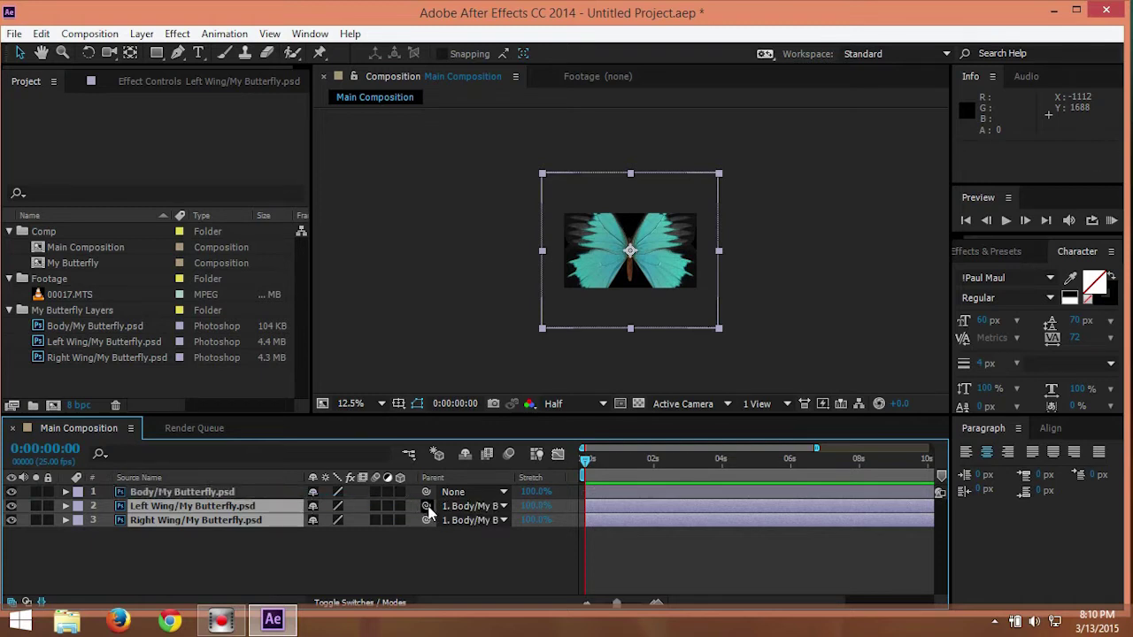
drag(426, 507, 269, 493)
click(270, 493)
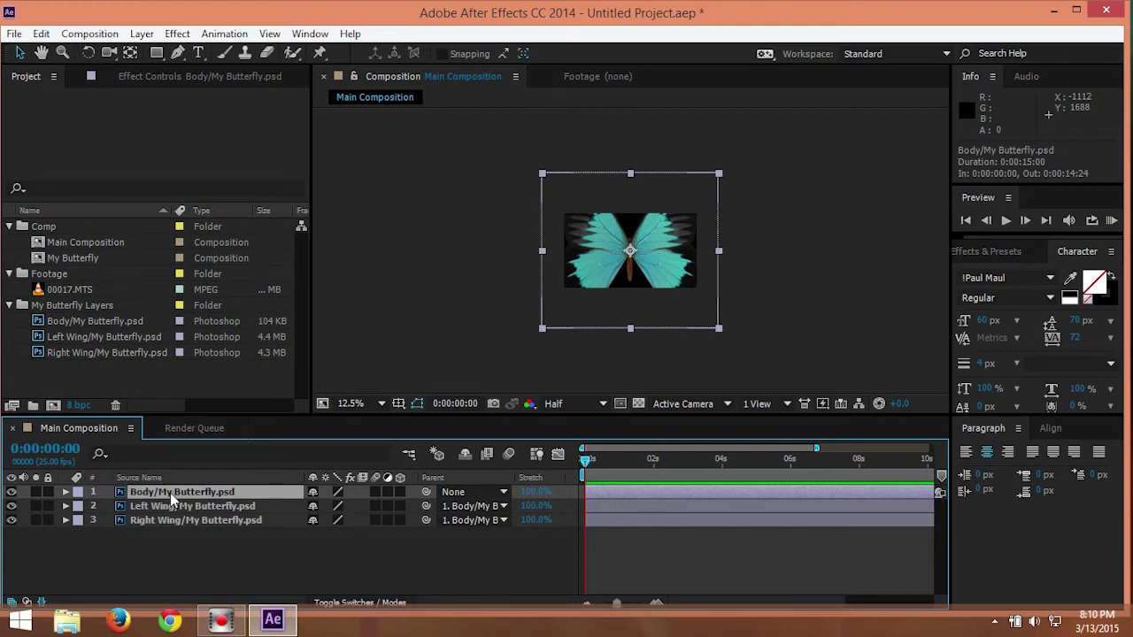
- Scale the Body layer down to about 28% so the butterfly sits small in frame
drag(718, 174, 658, 227)
key(period)
key(period)
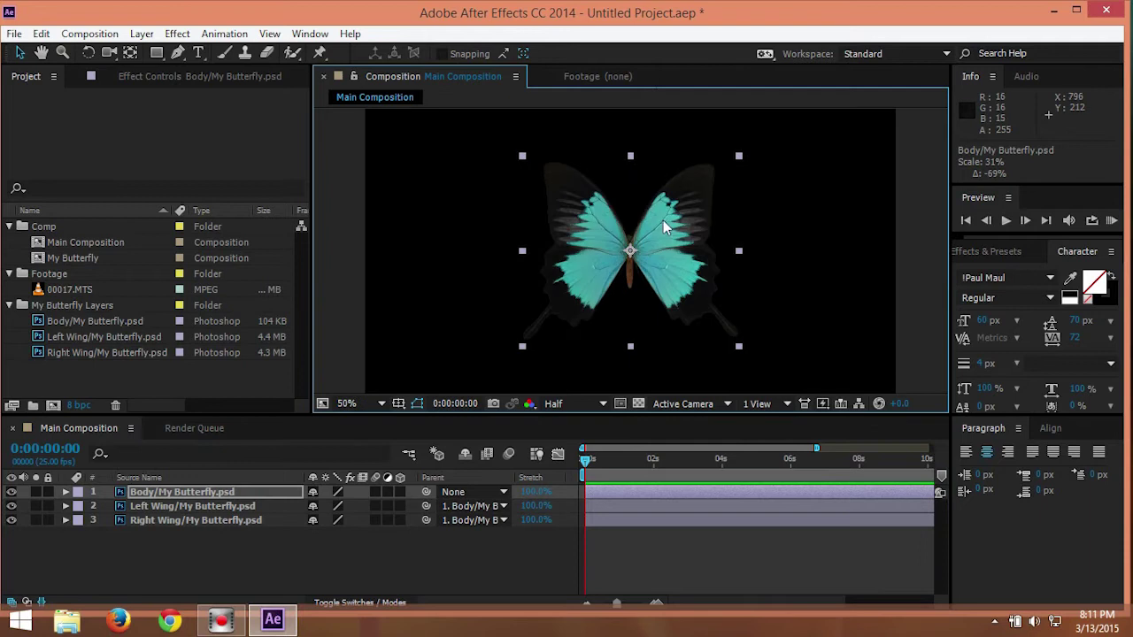
drag(739, 164, 699, 187)
click(301, 555)
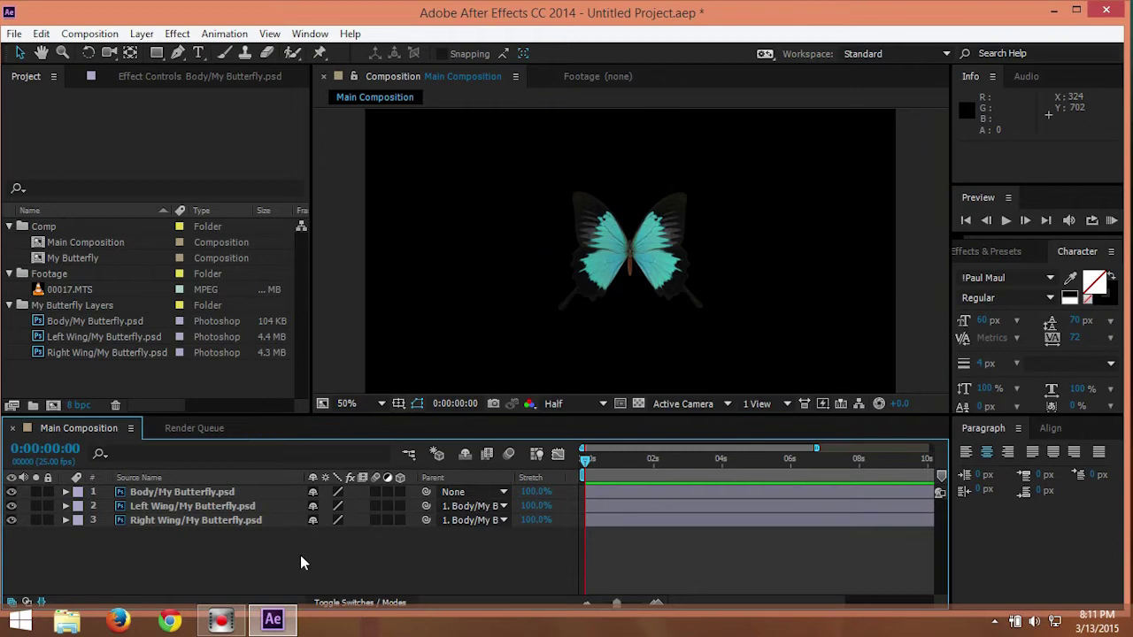
- Check the Right Wing transform properties, then select all three butterfly layers together
click(182, 520)
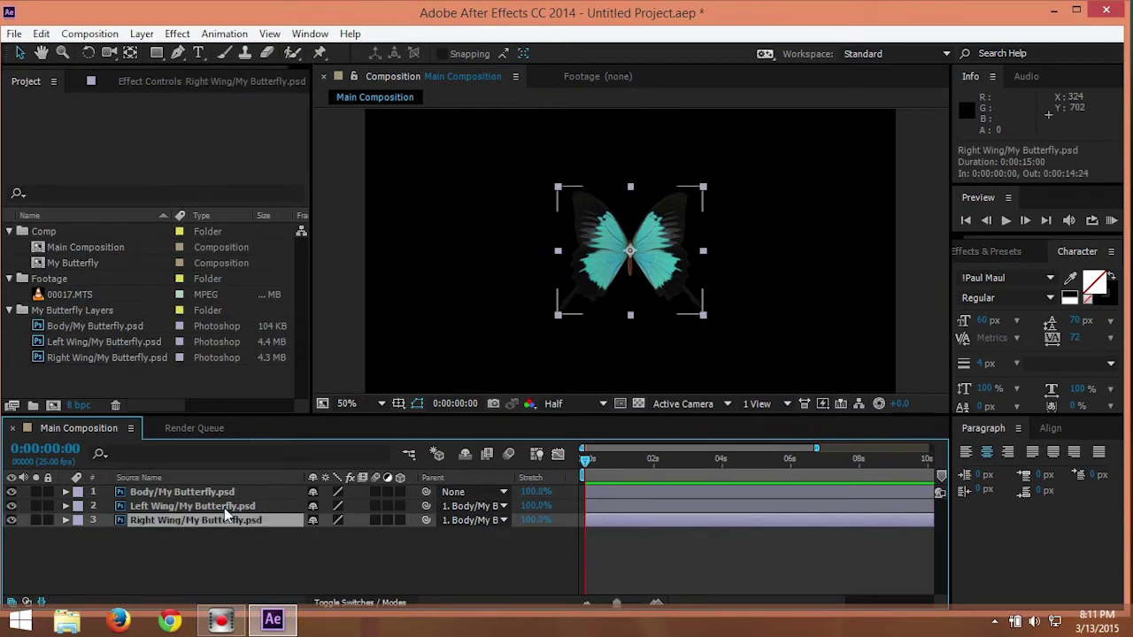
click(66, 521)
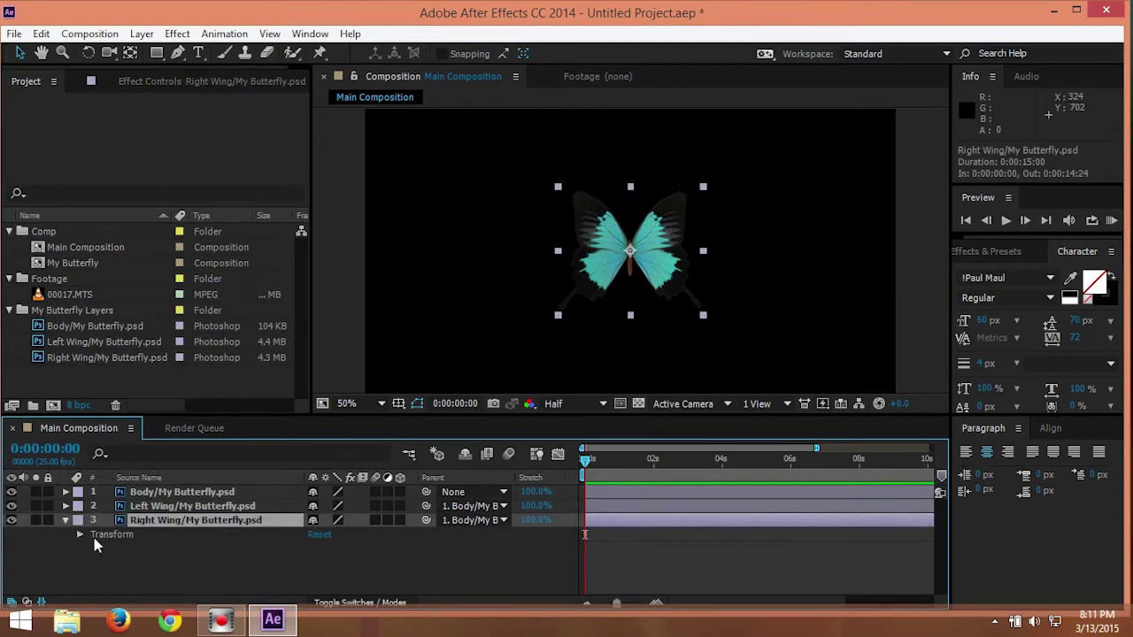
click(65, 520)
click(223, 493)
shift+click(221, 523)
click(205, 548)
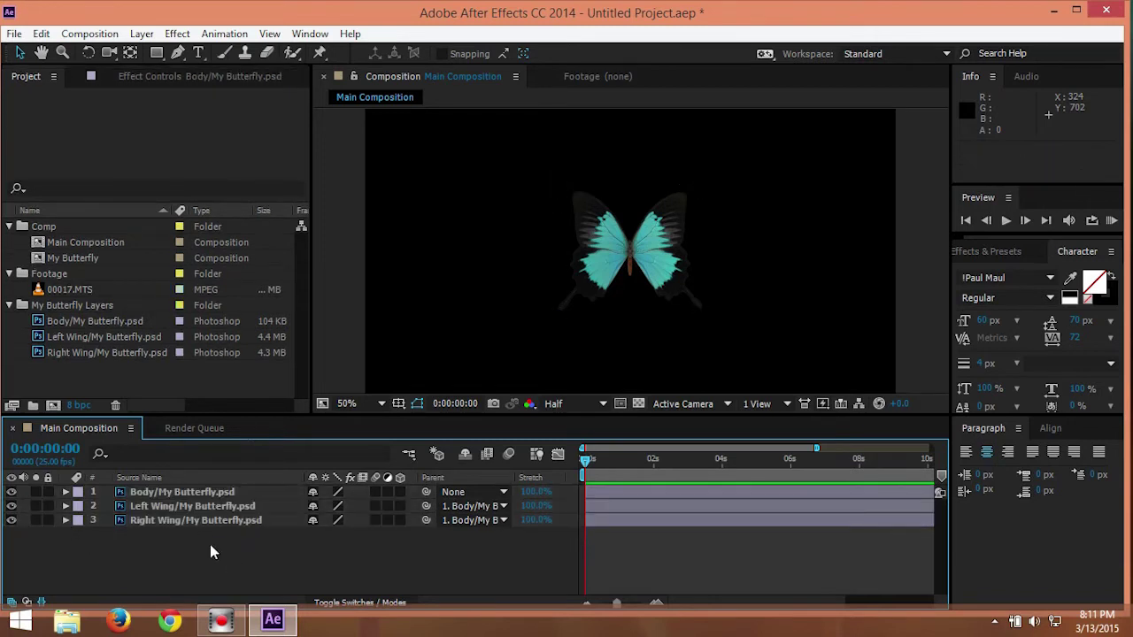
drag(301, 559, 200, 491)
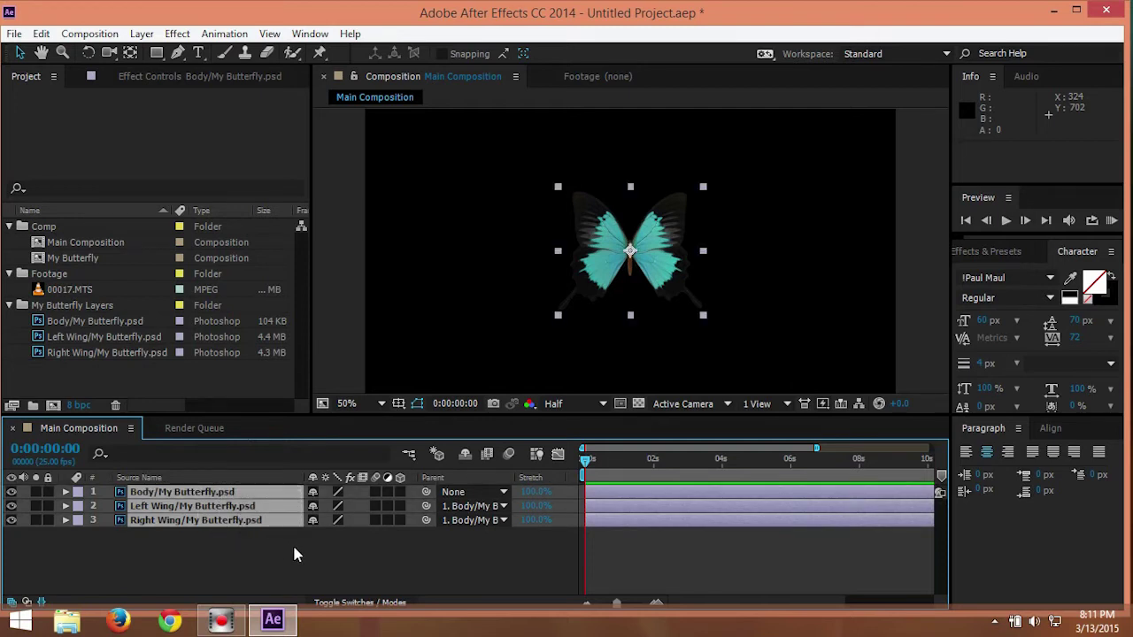
- Make the Body, Left Wing and Right Wing layers 3D, then select Left Wing
key(F4)
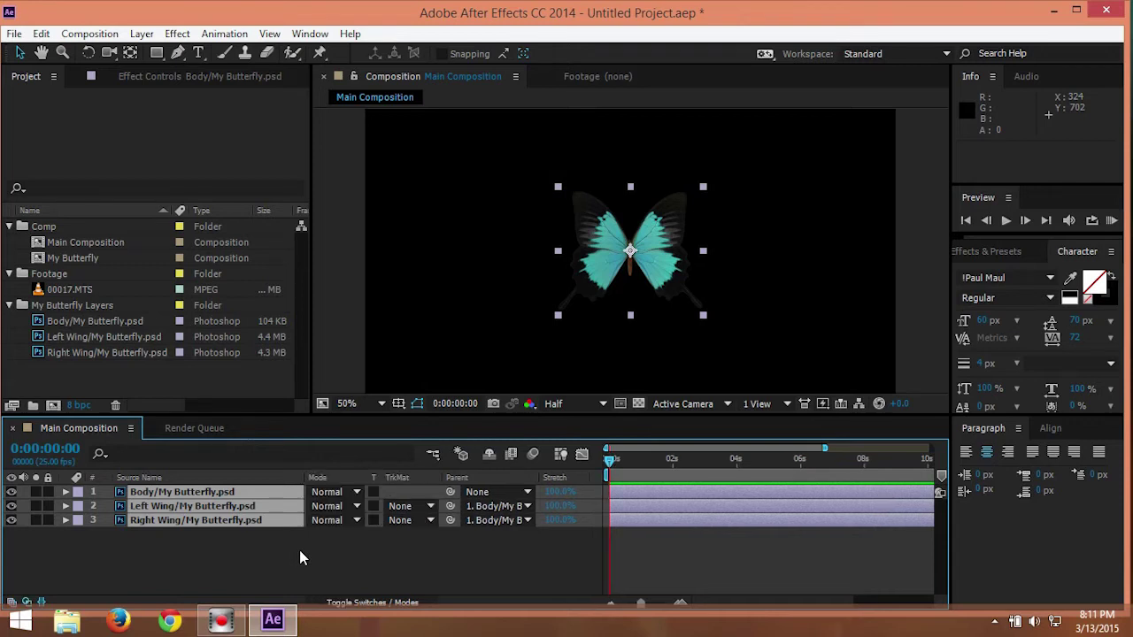
key(F4)
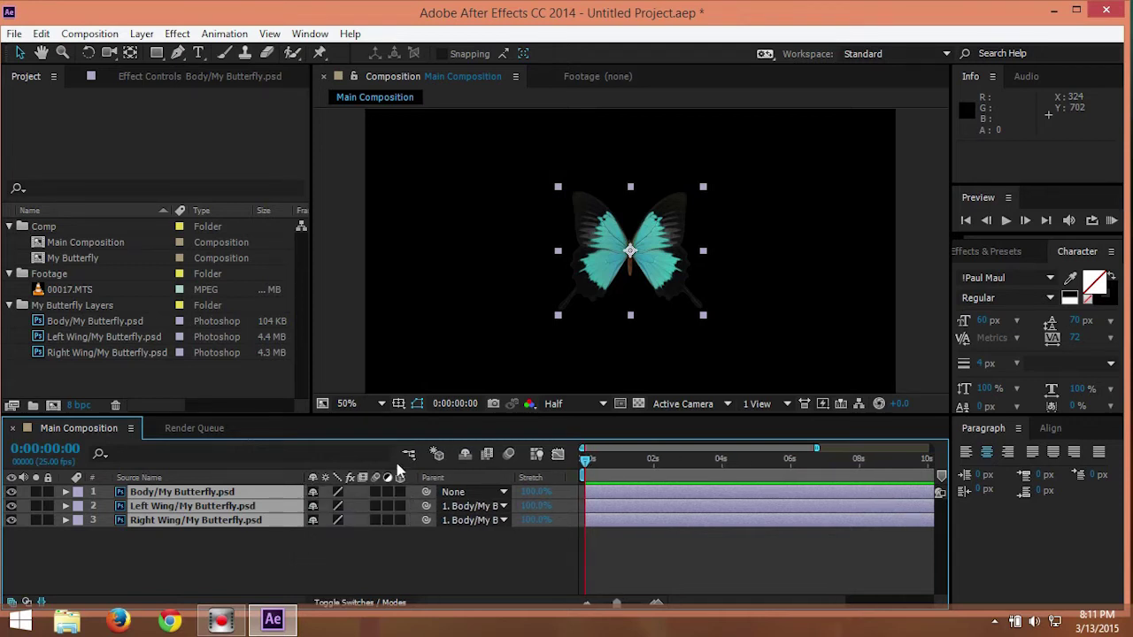
key(F4)
key(F4)
click(400, 492)
click(381, 560)
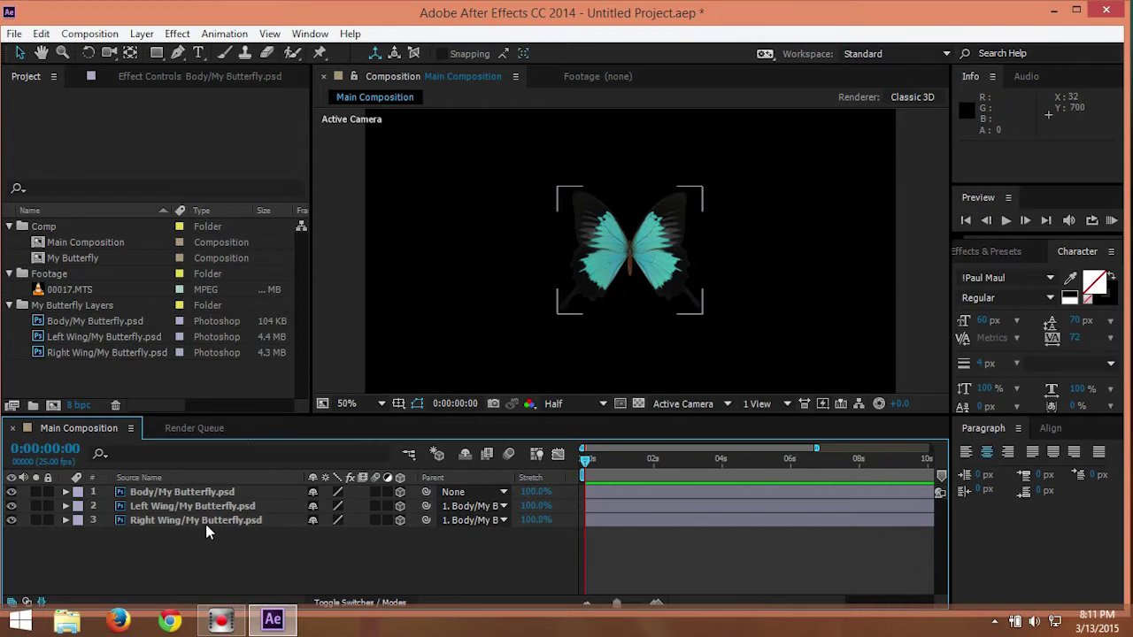
click(221, 506)
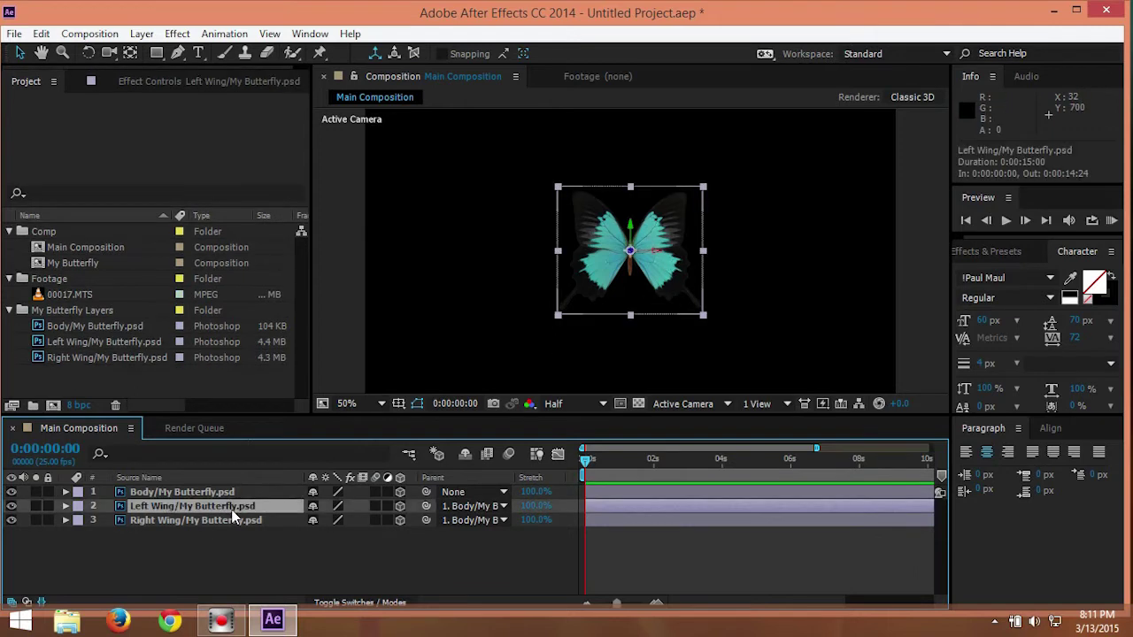
- Start a Y Rotation keyframe on the Left Wing at frame 0, set to -80°
key(r)
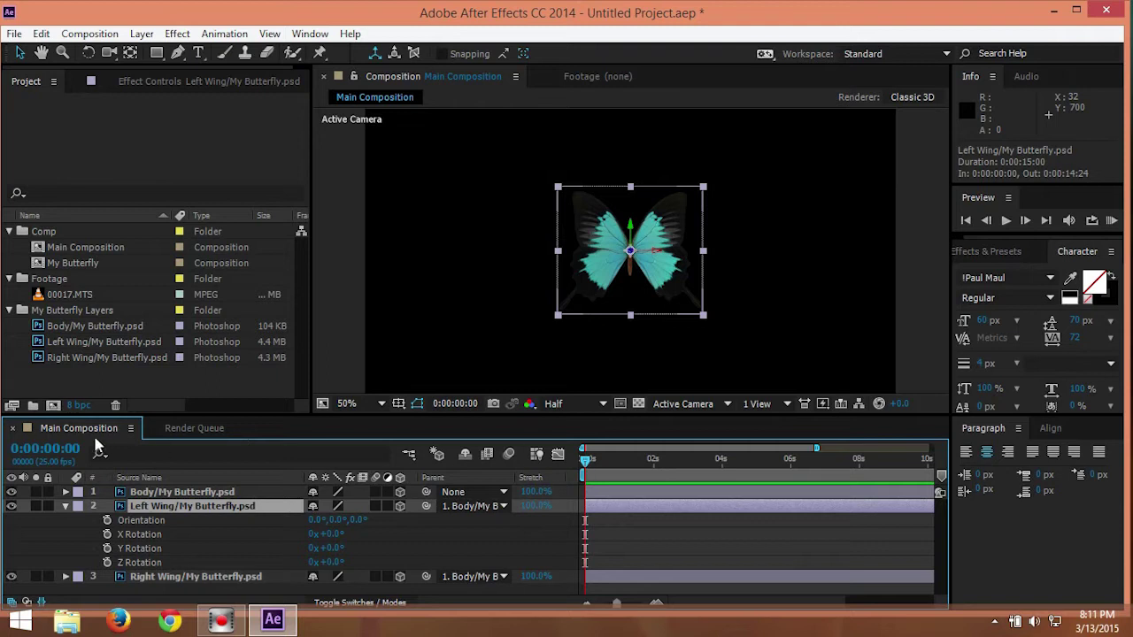
click(107, 549)
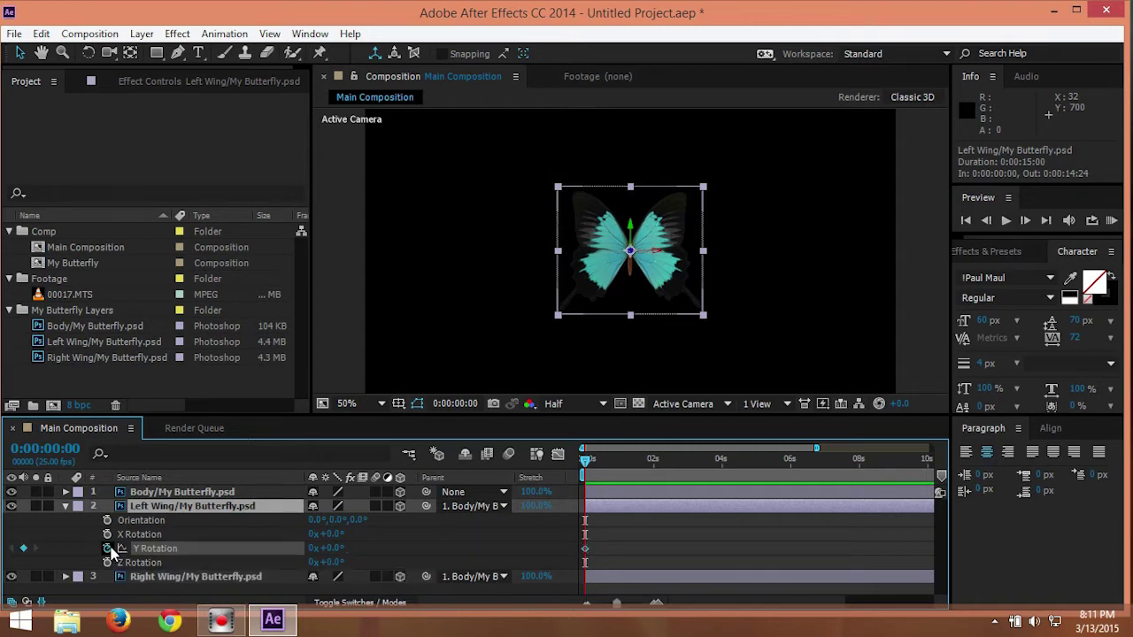
drag(326, 548, 340, 547)
key(ctrl+z)
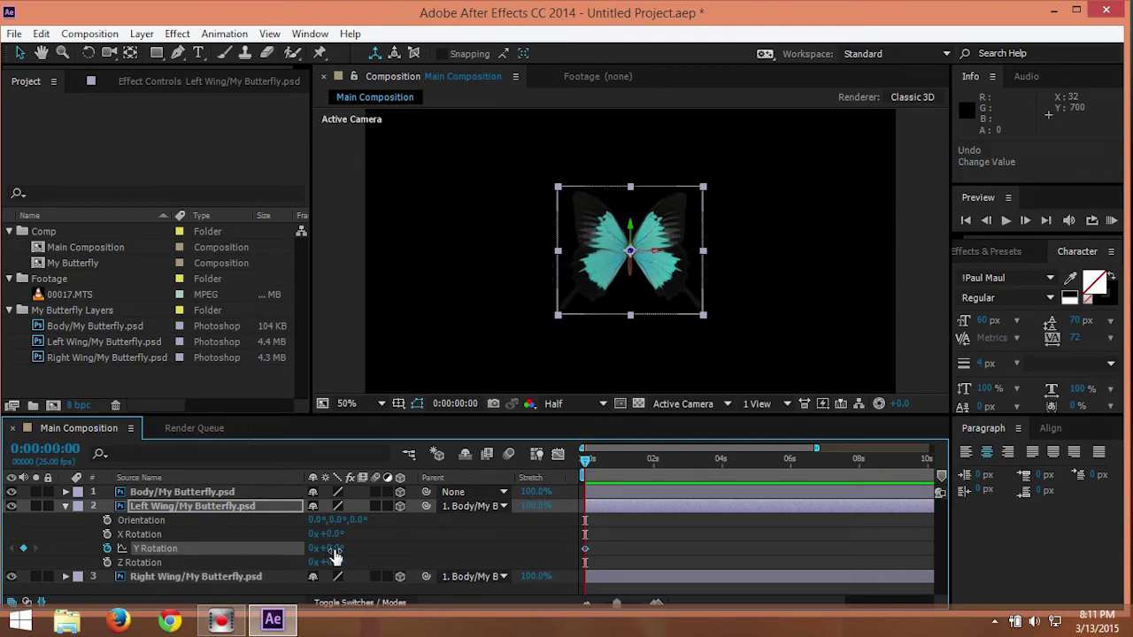
click(334, 549)
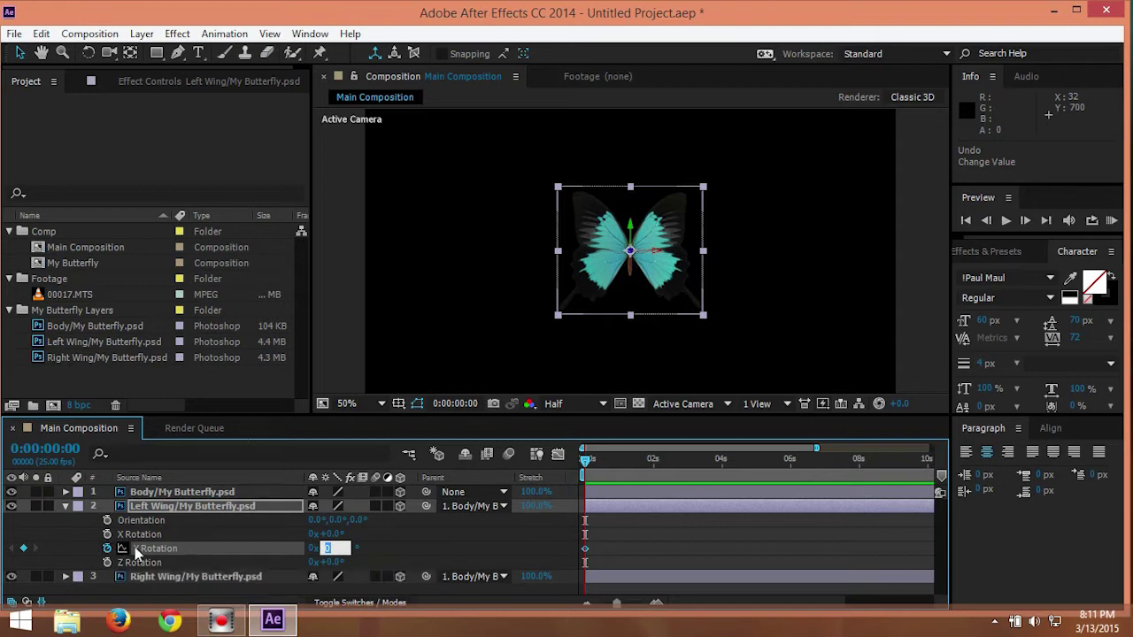
click(388, 552)
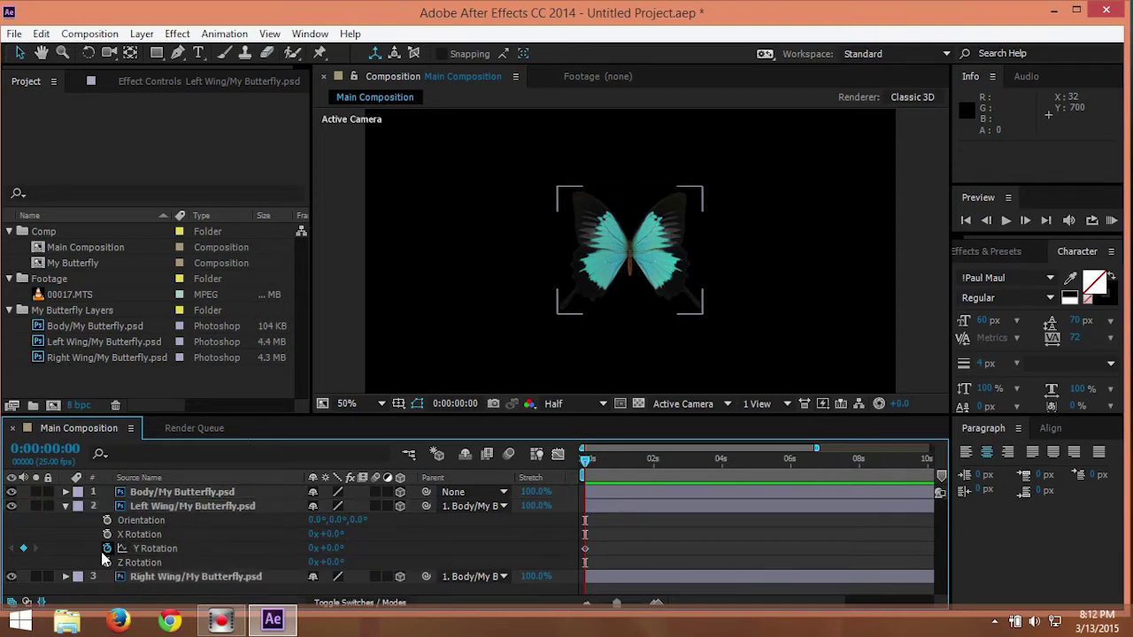
drag(335, 551, 263, 545)
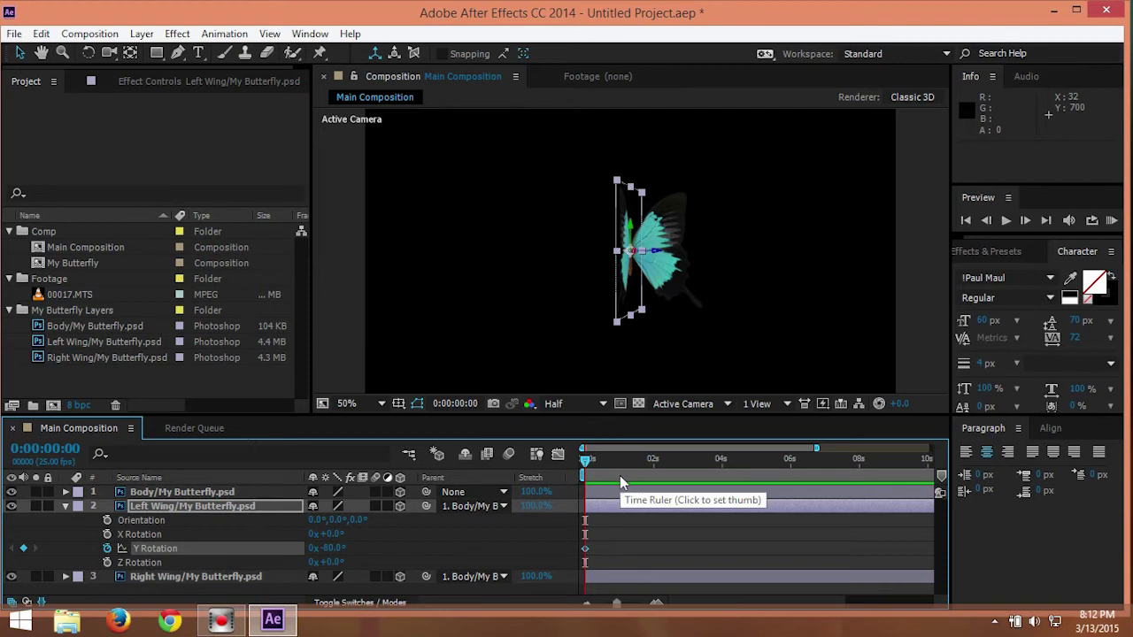
- Three frames later, set the Left Wing's Y Rotation to +15° and check the start pose
key(Page_Down)
key(Page_Down)
key(Page_Down)
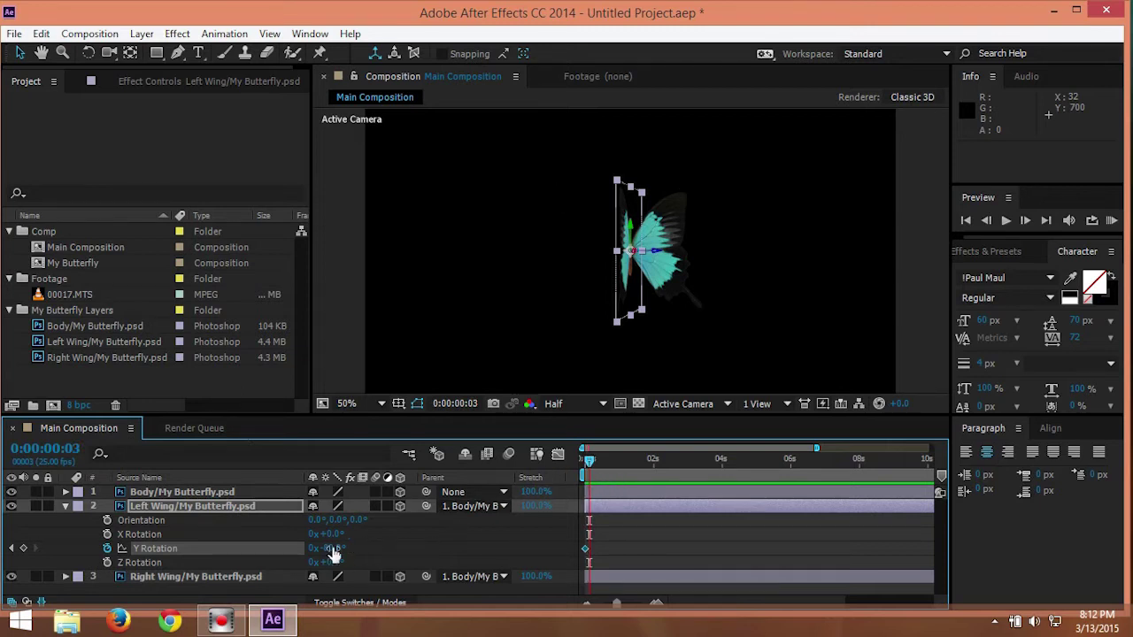
drag(333, 553, 405, 542)
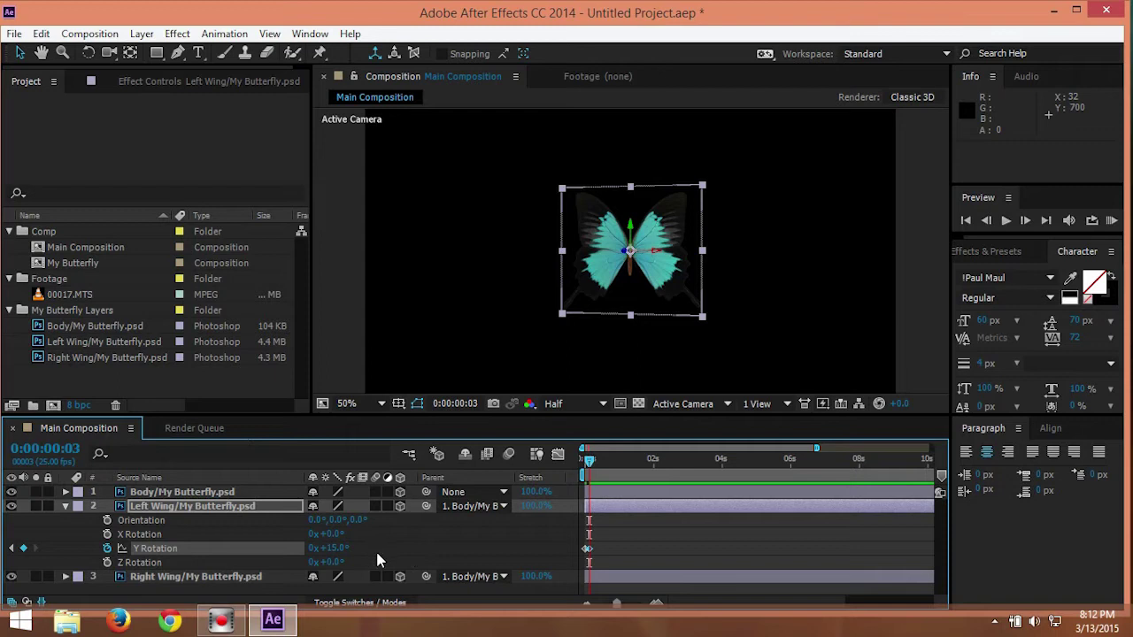
click(500, 560)
drag(590, 459, 590, 467)
click(587, 549)
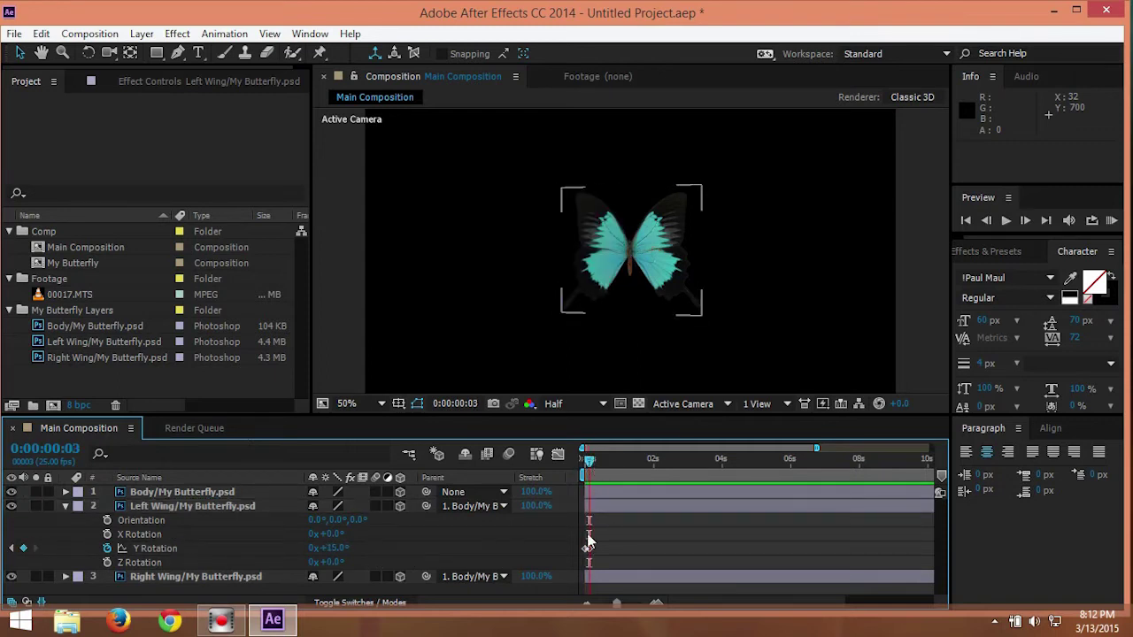
- Add a loopOut(type = "cycle") expression to the Left Wing's Y Rotation and preview the flap
alt+click(106, 548)
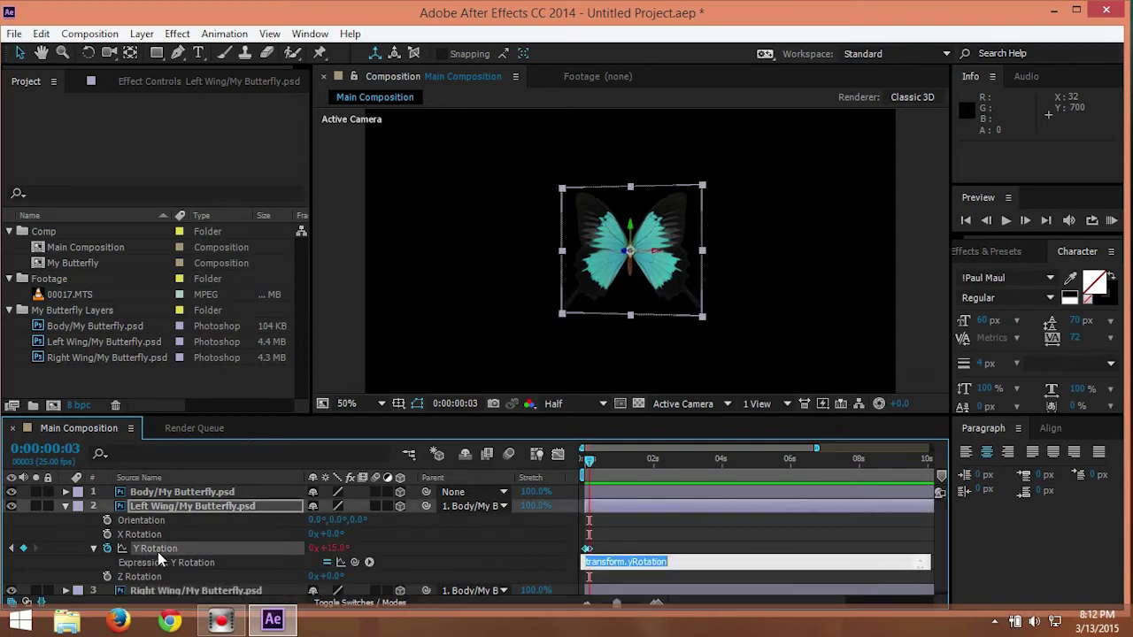
click(369, 563)
mouse_move(468, 492)
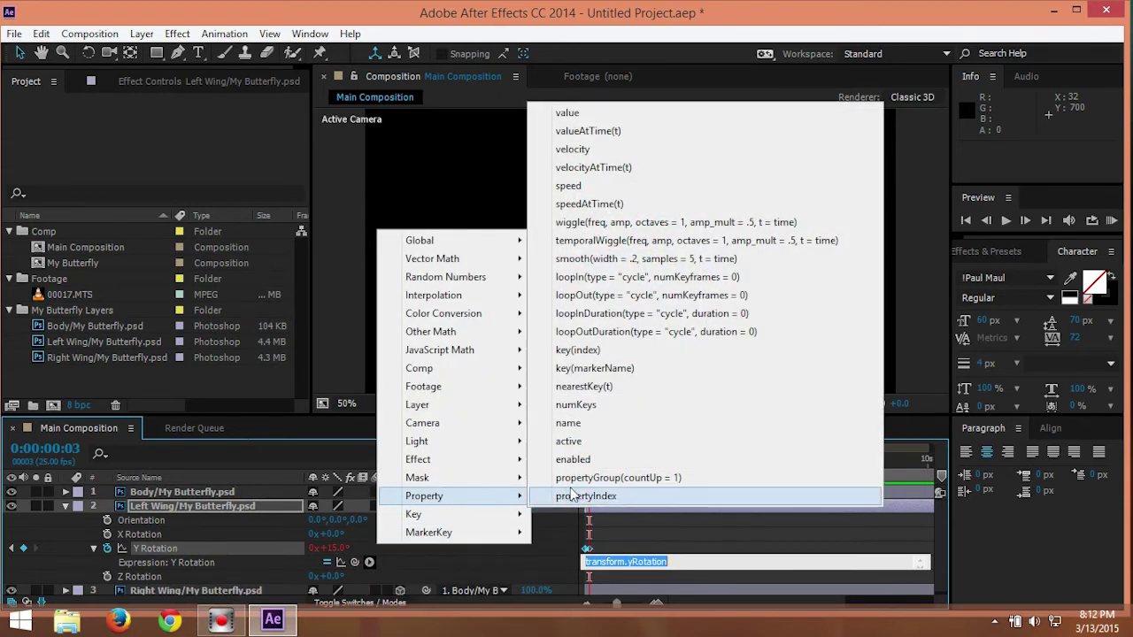
click(602, 295)
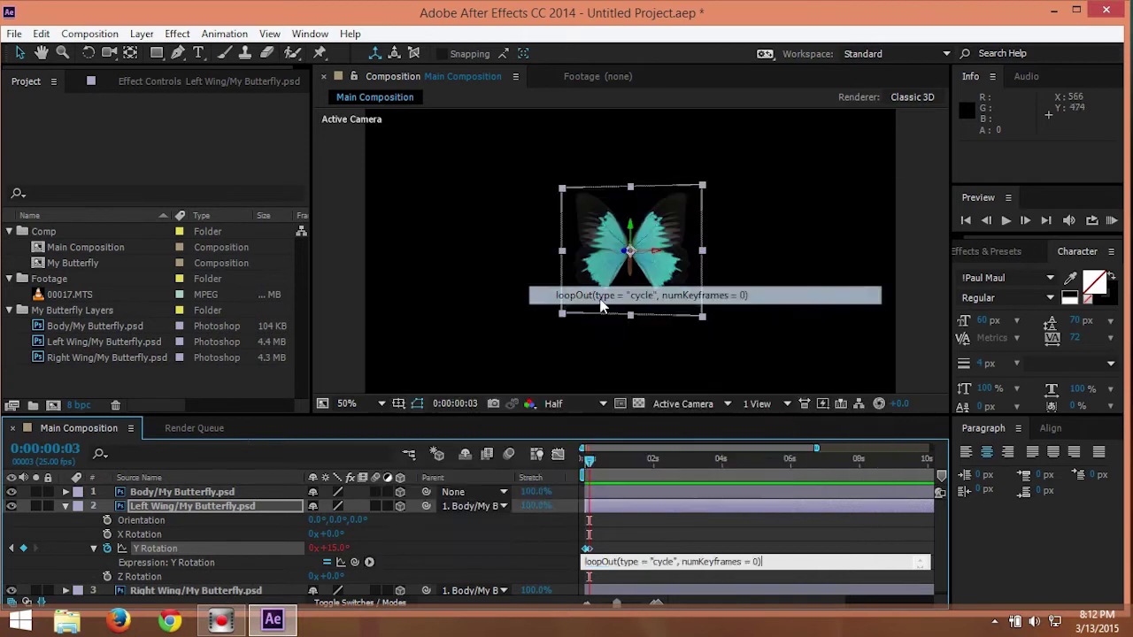
click(645, 528)
key(space)
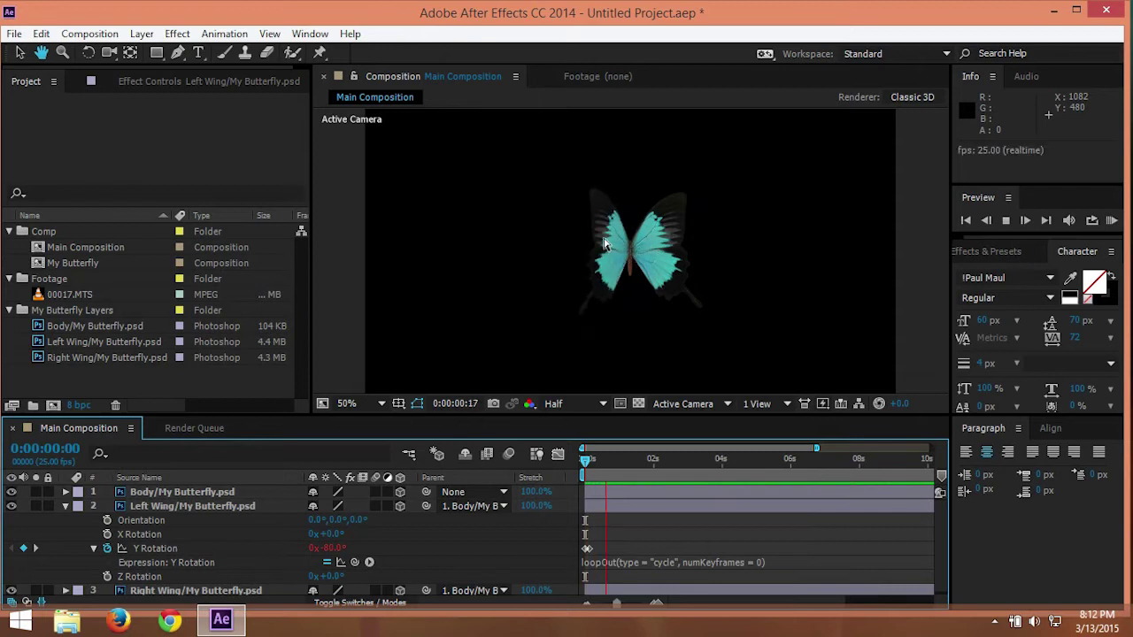
key(space)
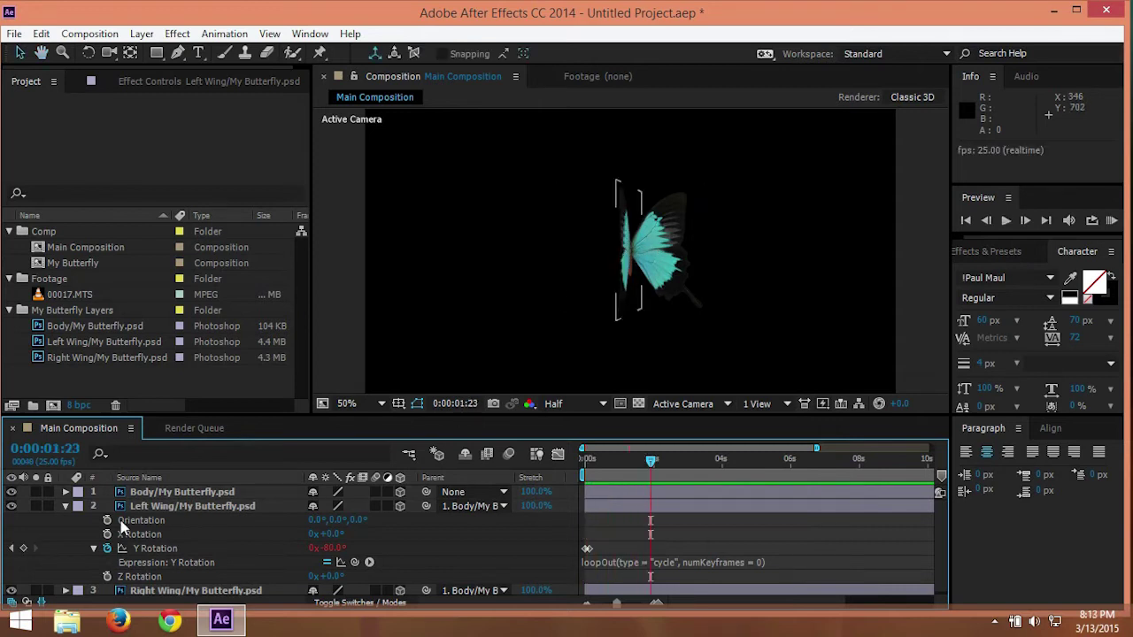
- Keyframe the Right Wing's Y Rotation at +80° on frame 0 and −15° on frame 3
key(u)
click(143, 523)
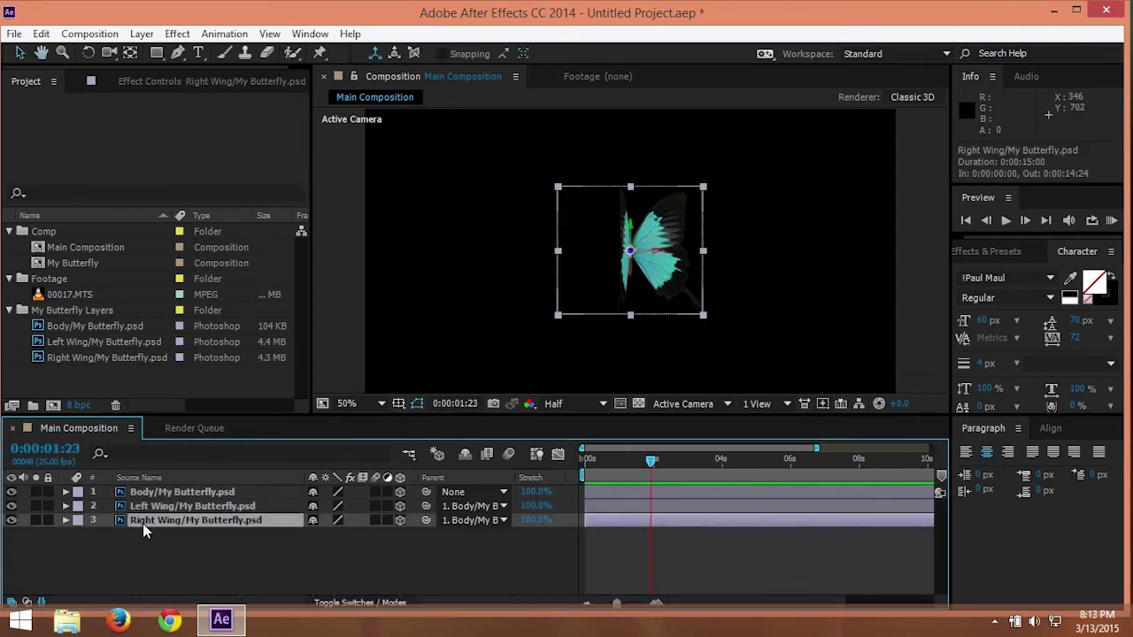
key(r)
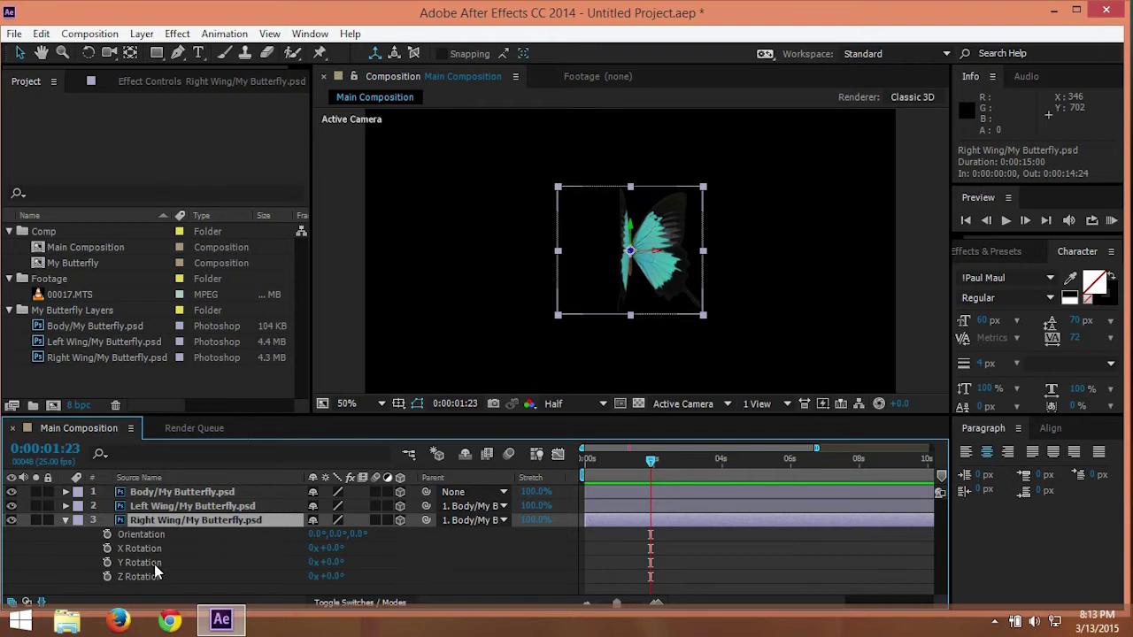
click(107, 563)
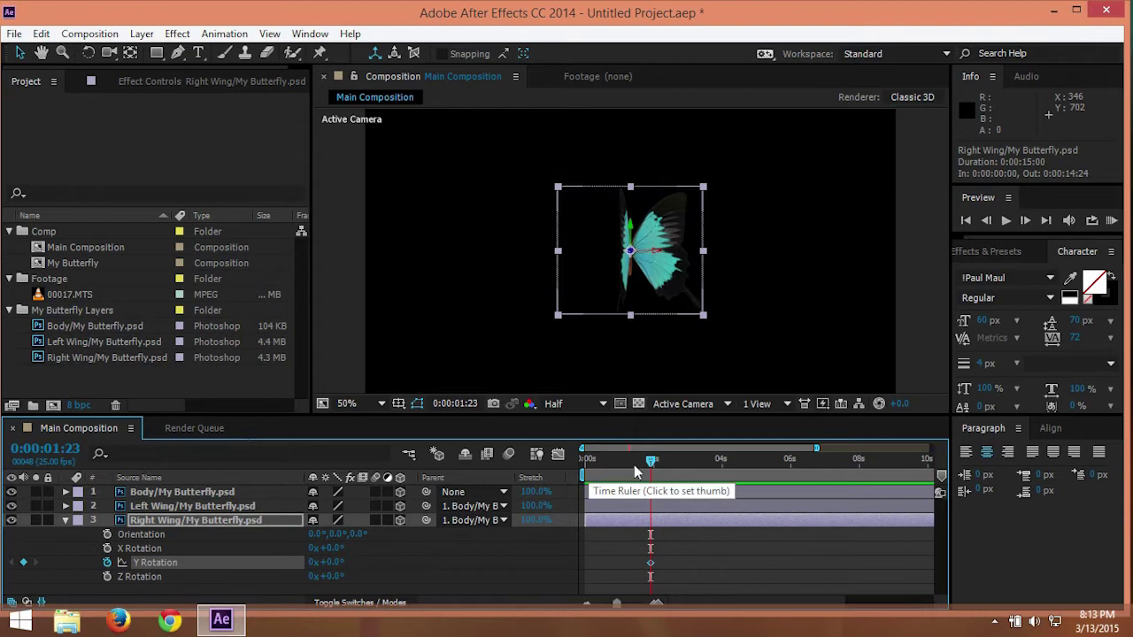
key(ctrl+z)
drag(651, 464, 584, 464)
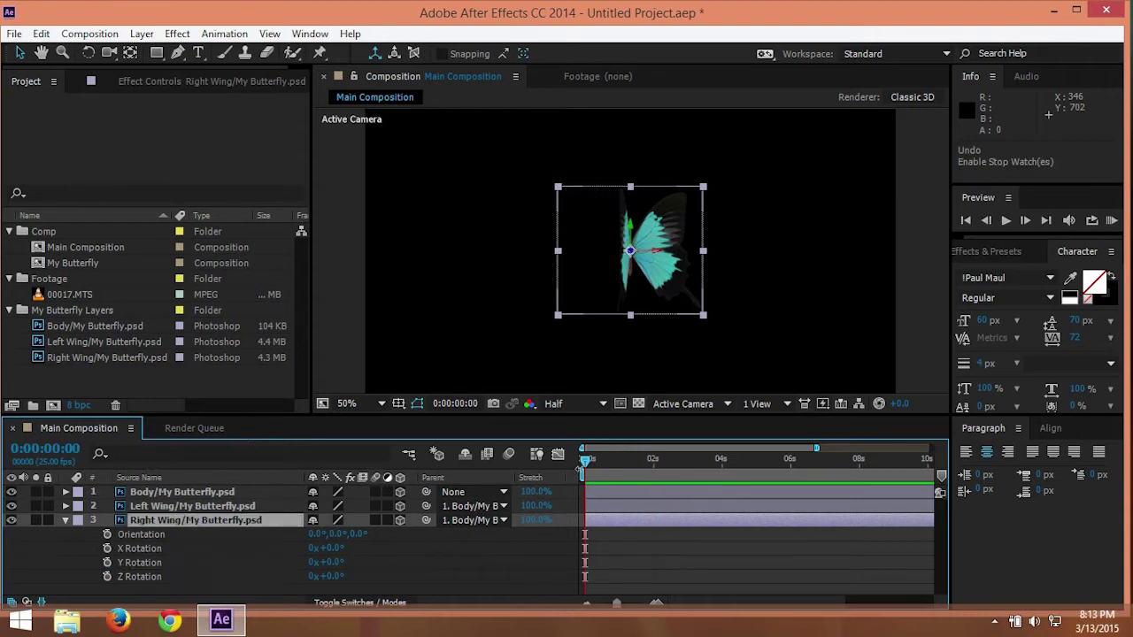
click(106, 563)
drag(333, 565, 395, 561)
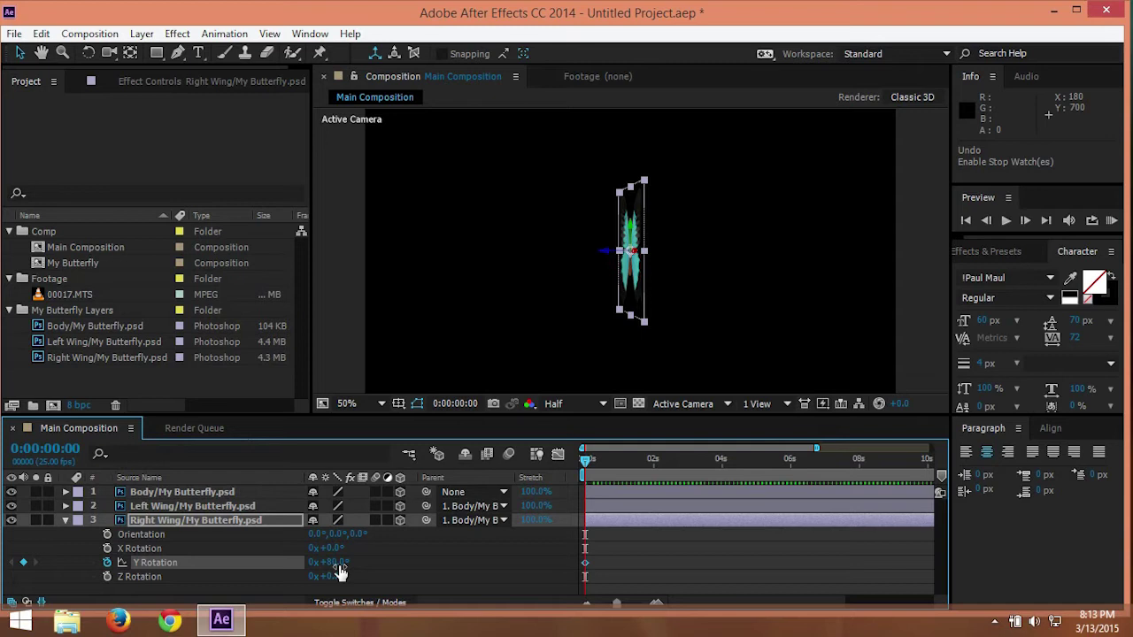
mouse_move(341, 572)
mouse_down()
mouse_move(183, 568)
mouse_move(327, 571)
mouse_up()
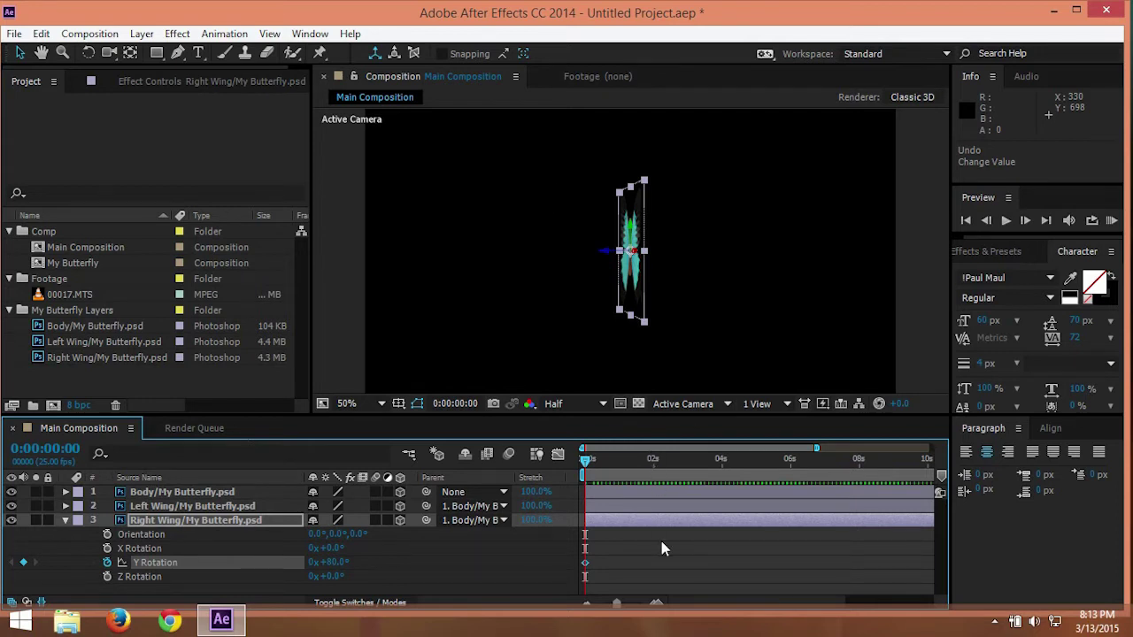
key(space)
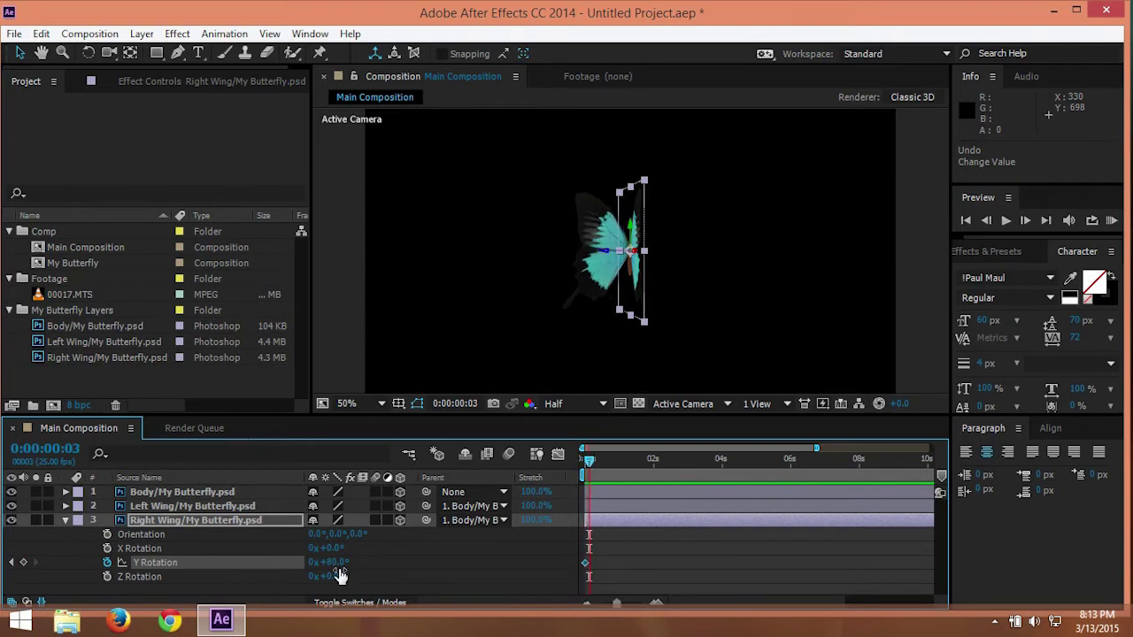
drag(339, 574, 265, 574)
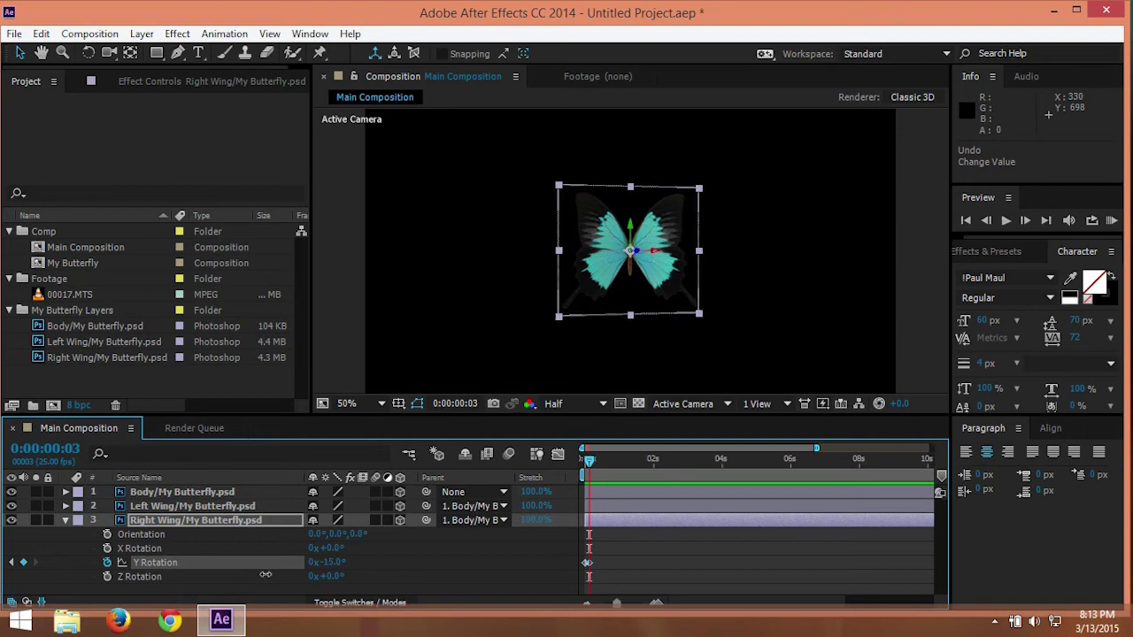
- Add the loopOut cycle expression to the Right Wing's Y Rotation and preview both wings
alt+click(107, 562)
click(369, 576)
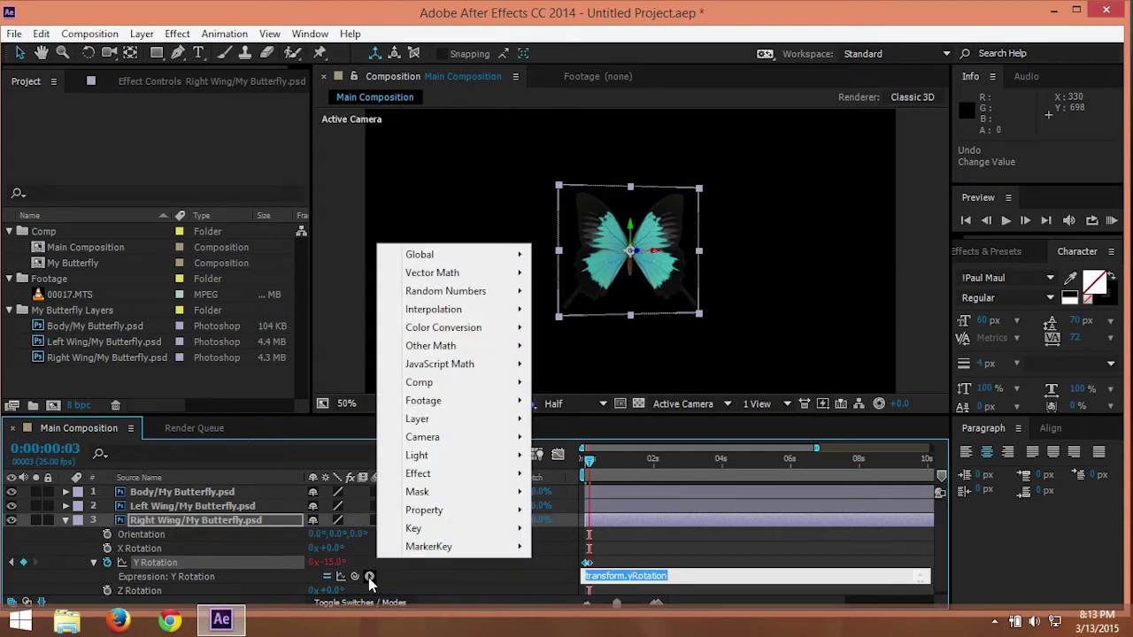
mouse_move(442, 519)
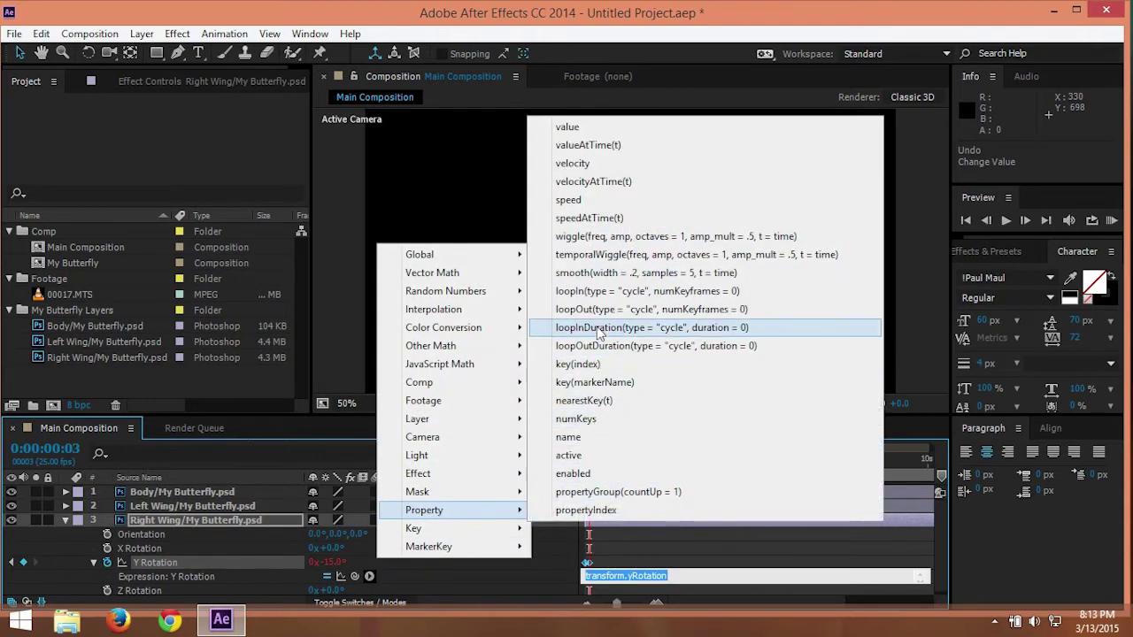
click(607, 313)
click(703, 341)
key(space)
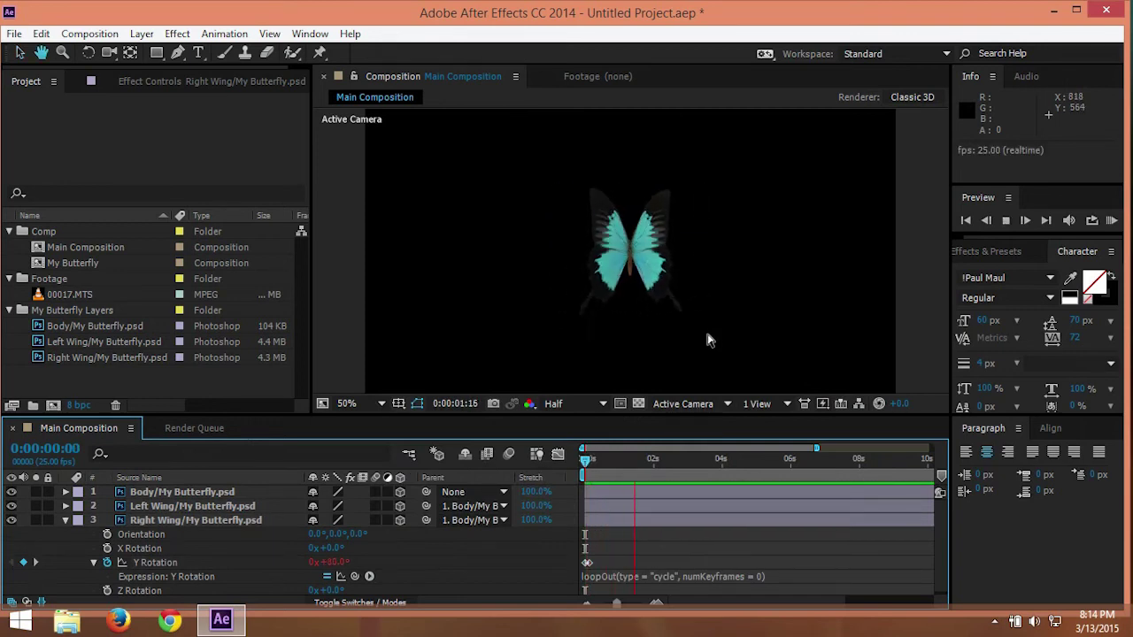
click(70, 520)
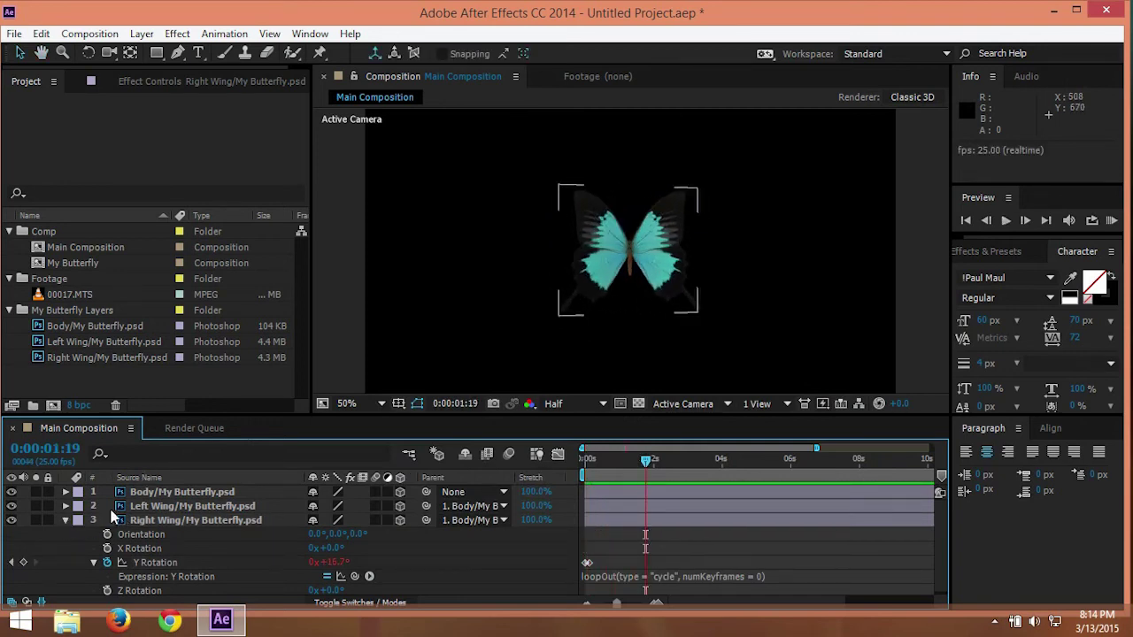
- Reveal both wings' keyframed properties, preview from the start, and stop at frame 3
click(177, 505)
shift+click(200, 520)
key(u)
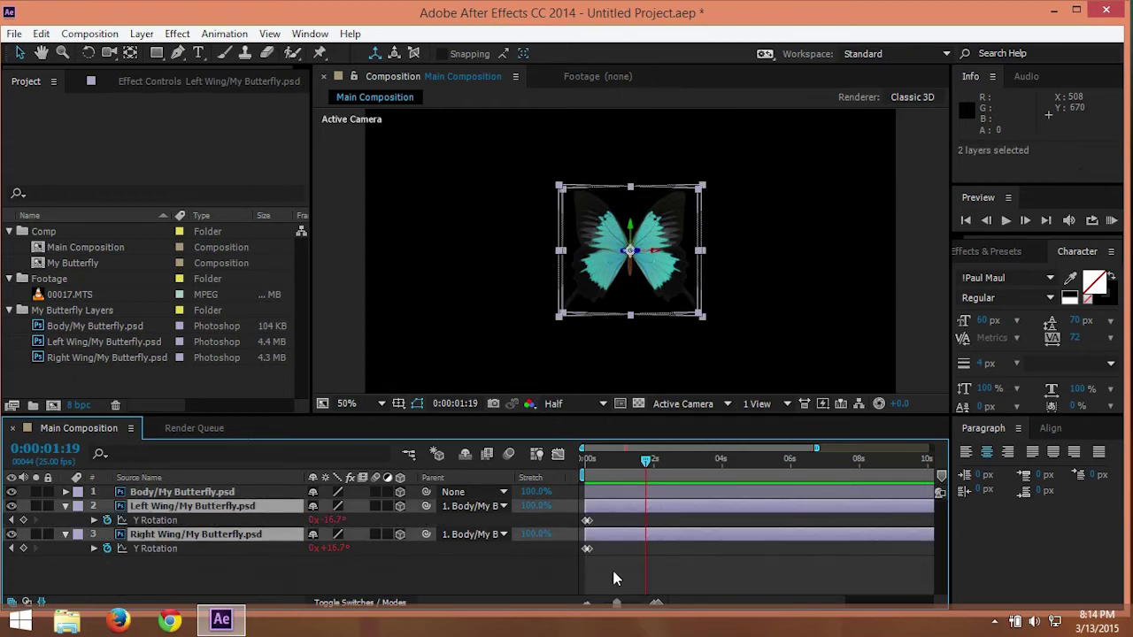
click(617, 579)
click(594, 458)
key(space)
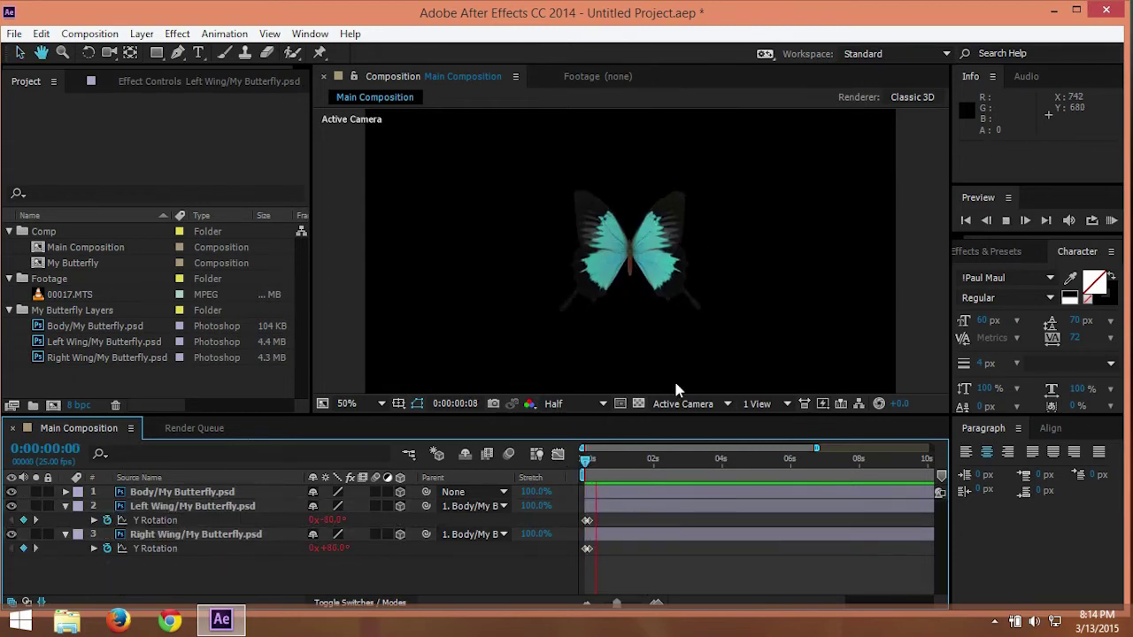
mouse_move(604, 458)
mouse_down()
mouse_move(588, 464)
mouse_move(591, 475)
mouse_up()
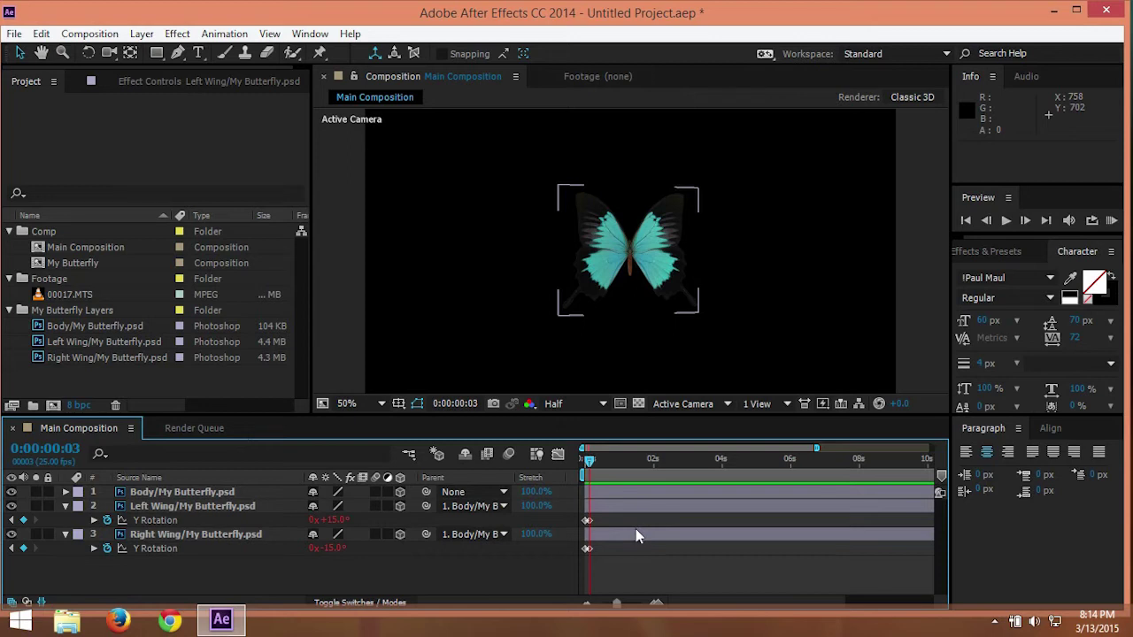
- Zoom the timeline to frames, select both wings' Y Rotation keyframes and preview the flap
key(equal)
key(equal)
key(equal)
key(equal)
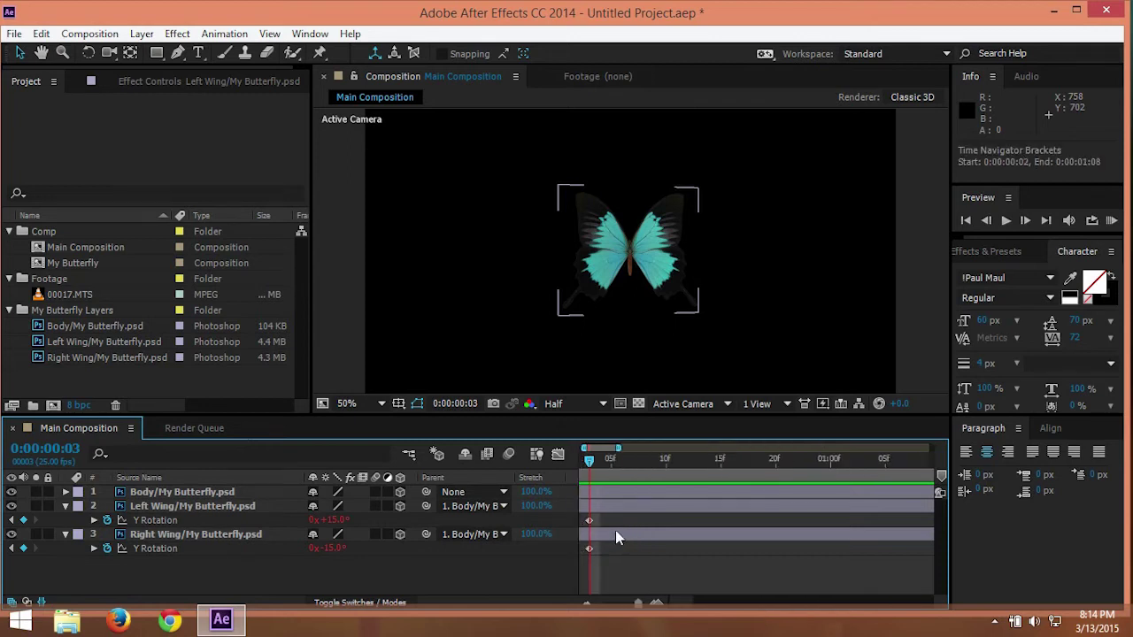
drag(593, 546, 633, 534)
key(space)
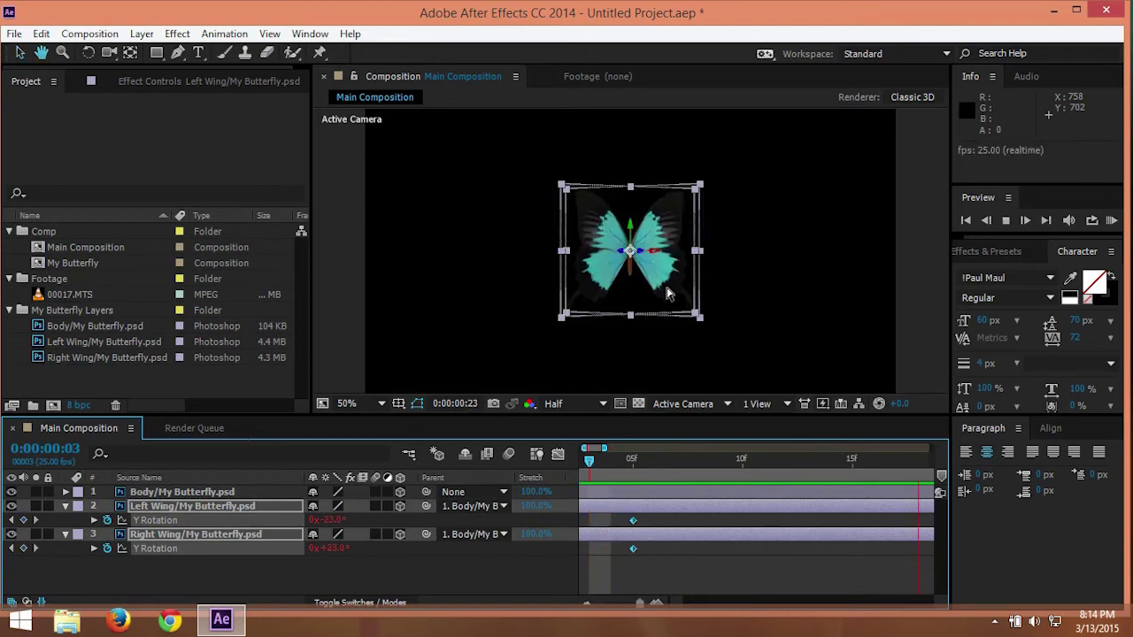
key(space)
- Zoom the timeline back out, return to 0:00 and collapse both wing layers
key(minus)
key(minus)
key(minus)
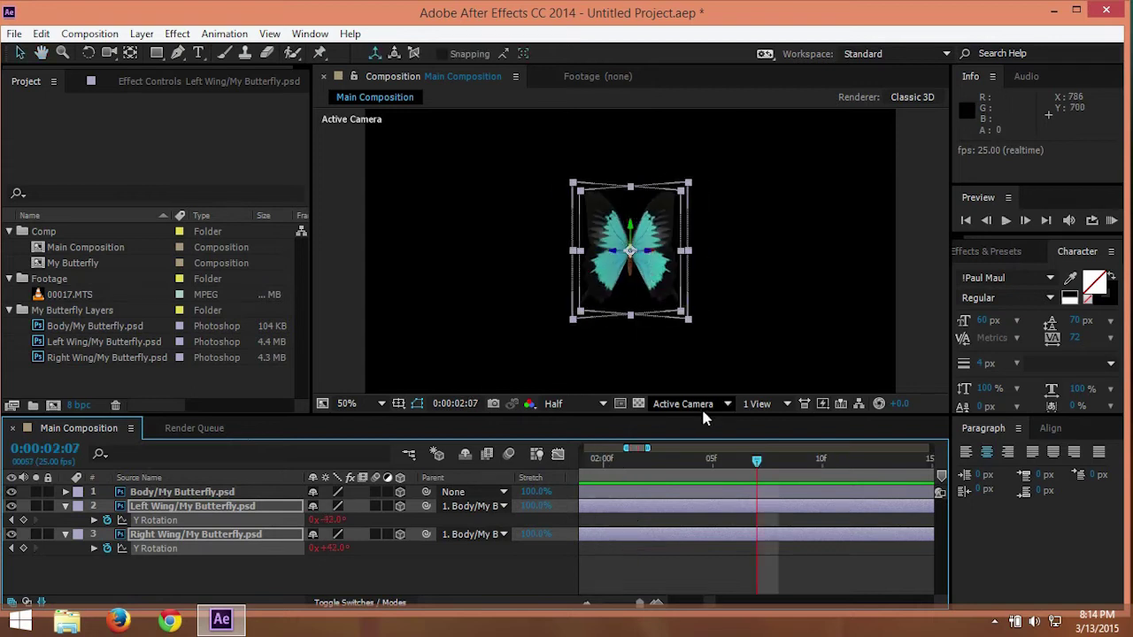
drag(705, 462, 583, 460)
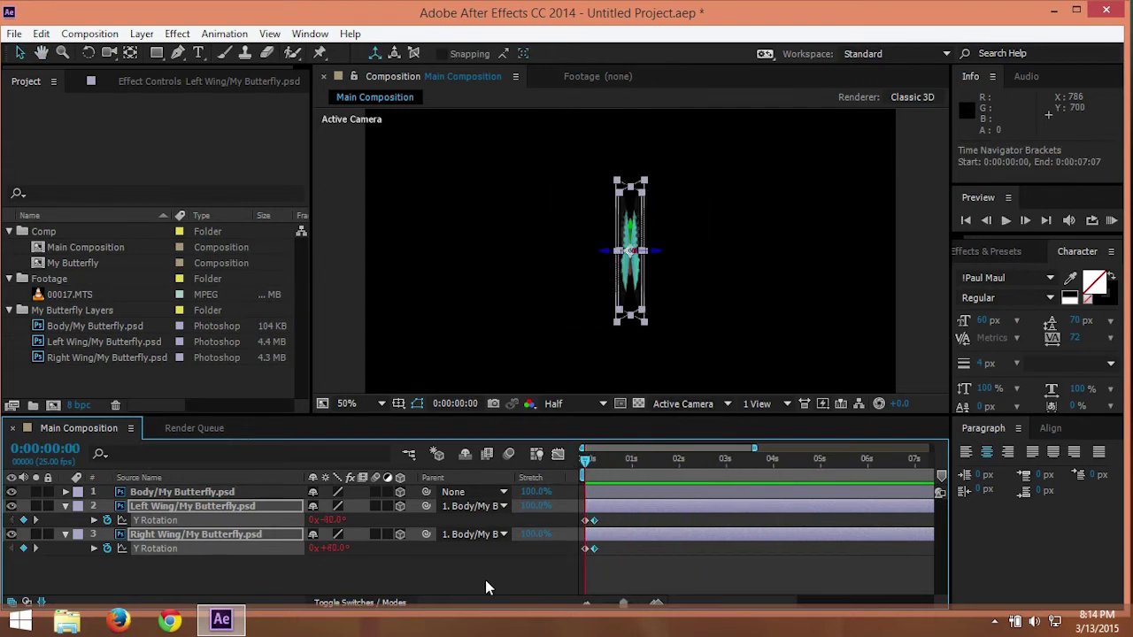
click(485, 580)
click(64, 505)
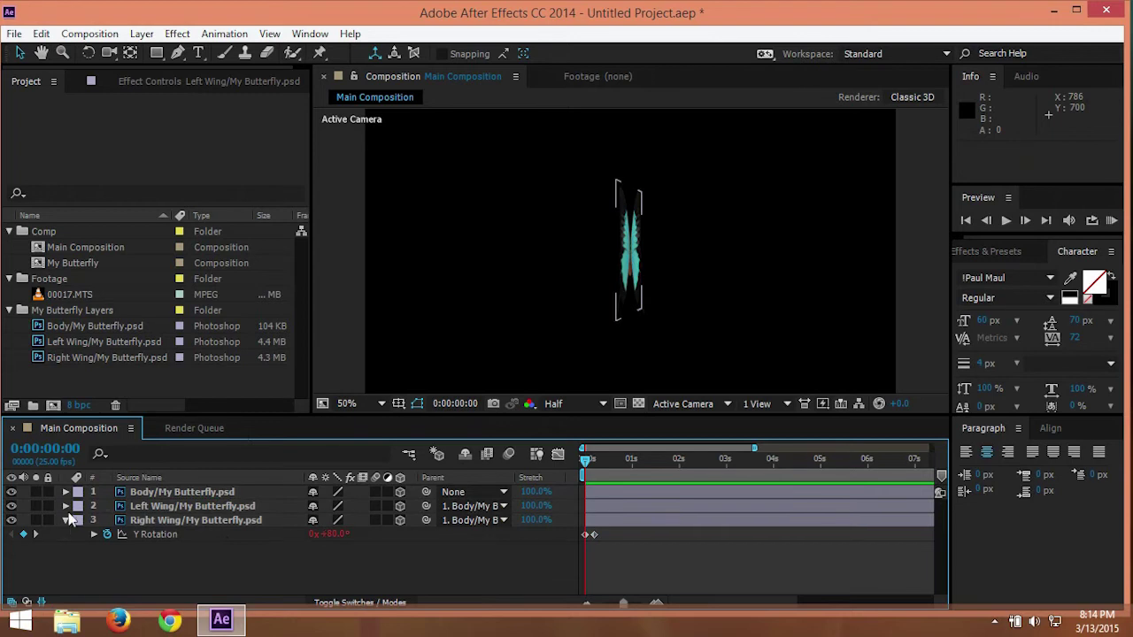
click(64, 520)
- Place the 00017.MTS footage in the composition below the wing layers
click(75, 299)
drag(74, 301, 215, 549)
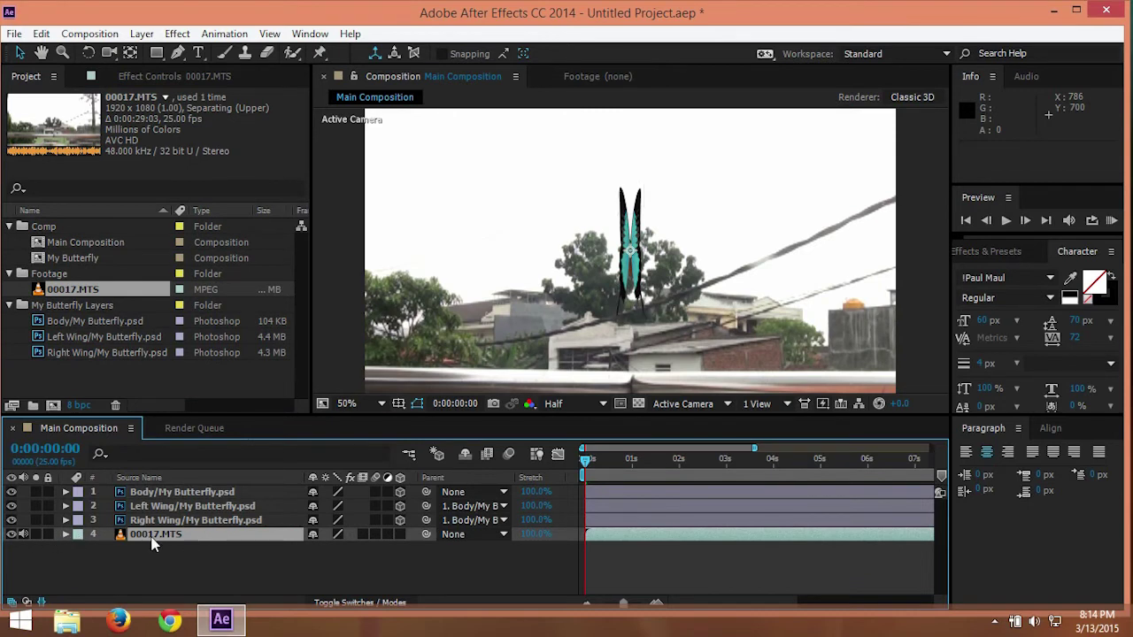
scroll(696, 293, down, 1)
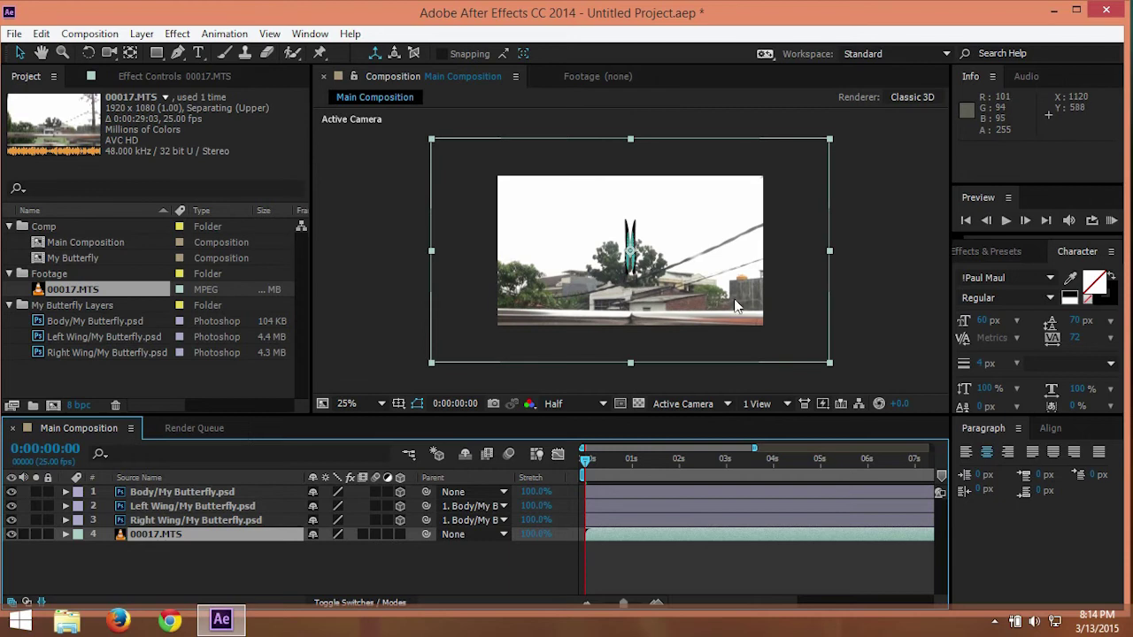
- Fit the 00017.MTS layer to the 1280×720 composition with Transform > Fit to Comp
right_click(794, 232)
mouse_move(848, 147)
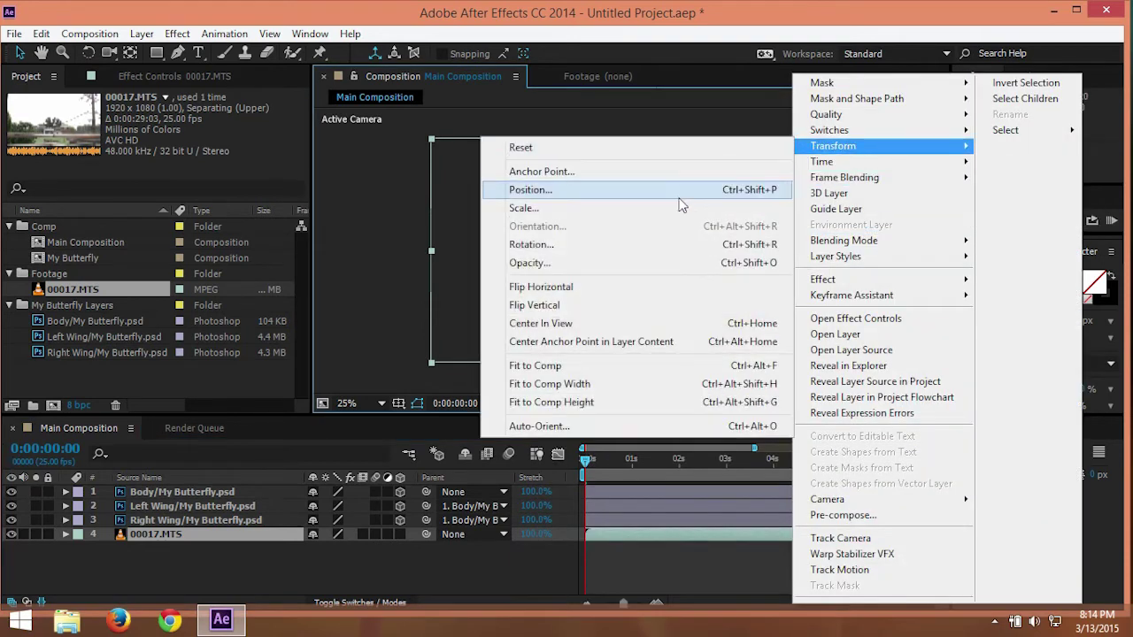
click(582, 368)
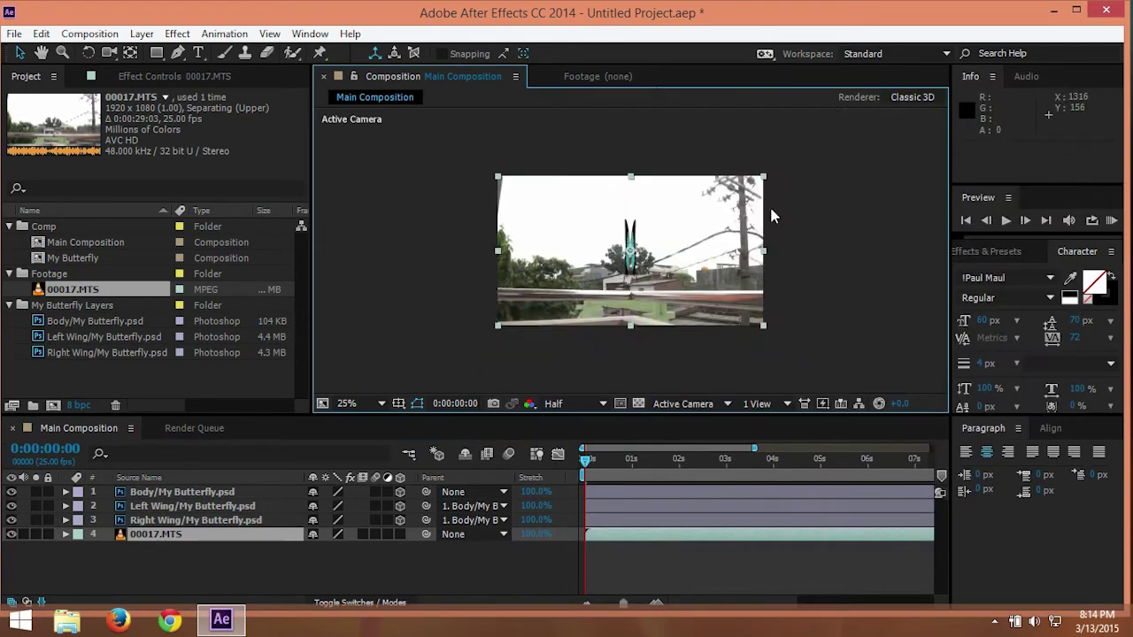
key(ctrl+z)
key(ctrl+shift+z)
key(period)
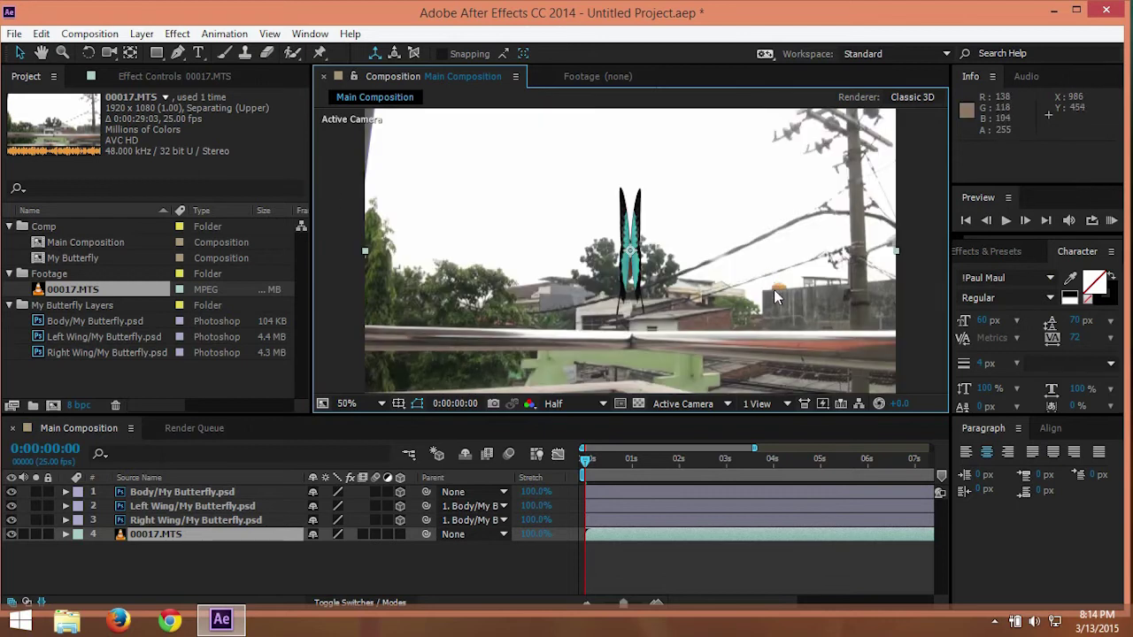
click(222, 567)
click(195, 494)
key(comma)
key(period)
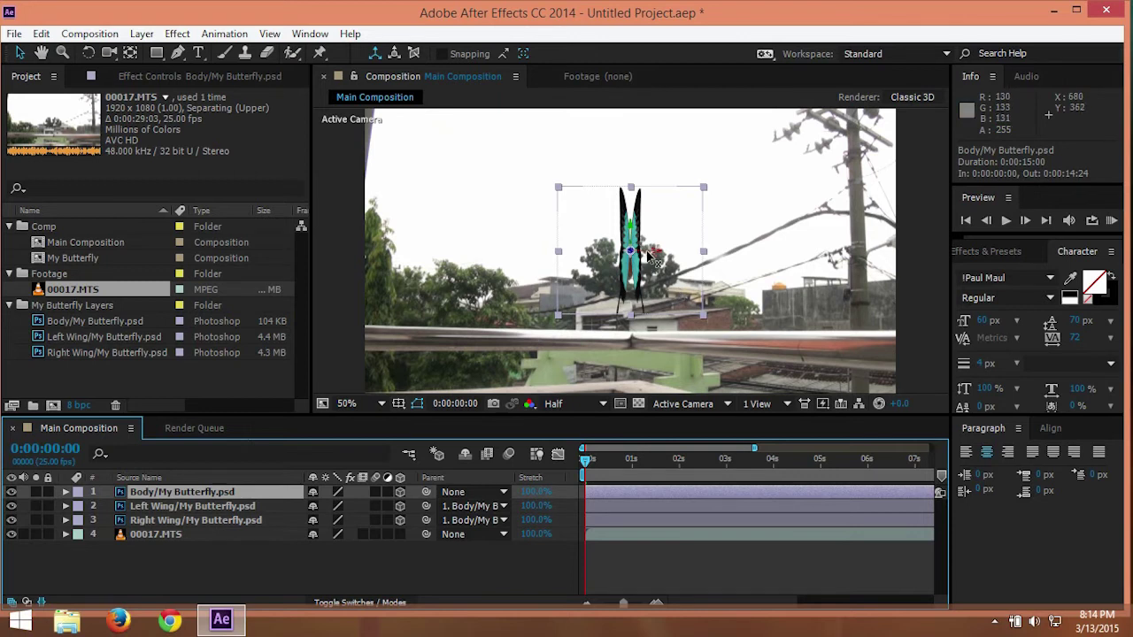
- Move the butterfly right onto the pole and tilt it in 3D with the Rotation tool
drag(651, 257, 884, 263)
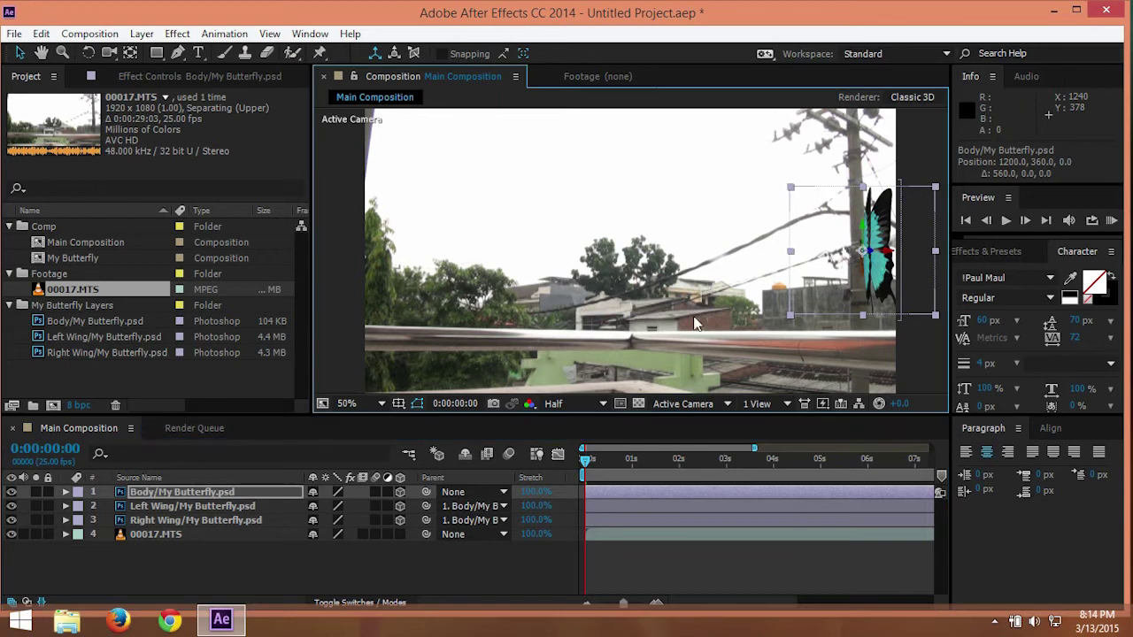
click(185, 491)
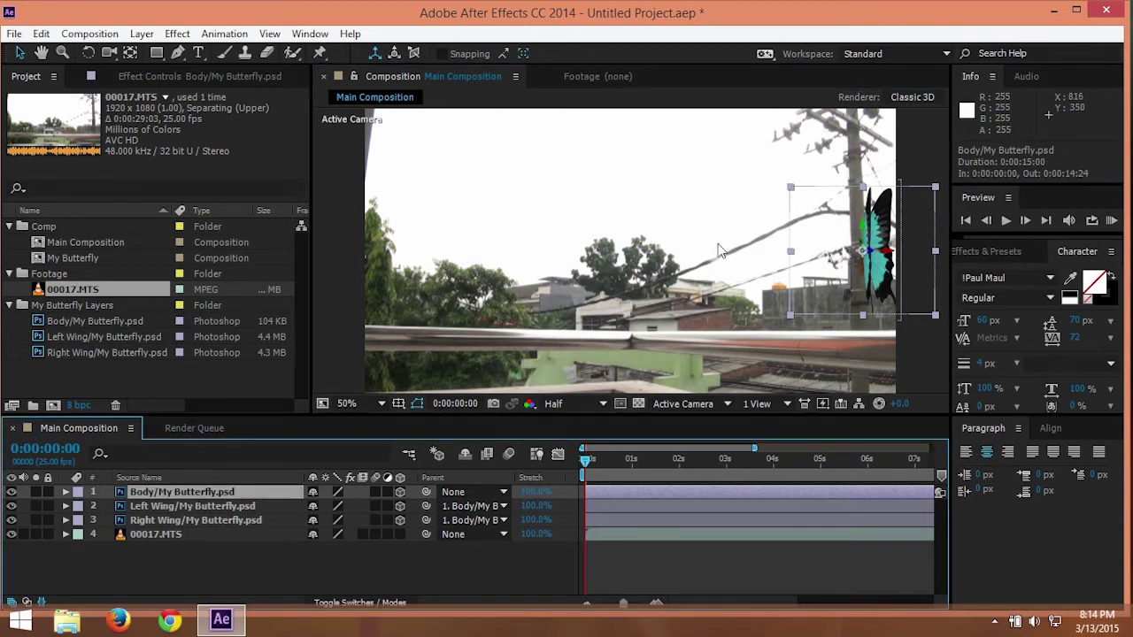
drag(885, 261, 829, 263)
key(w)
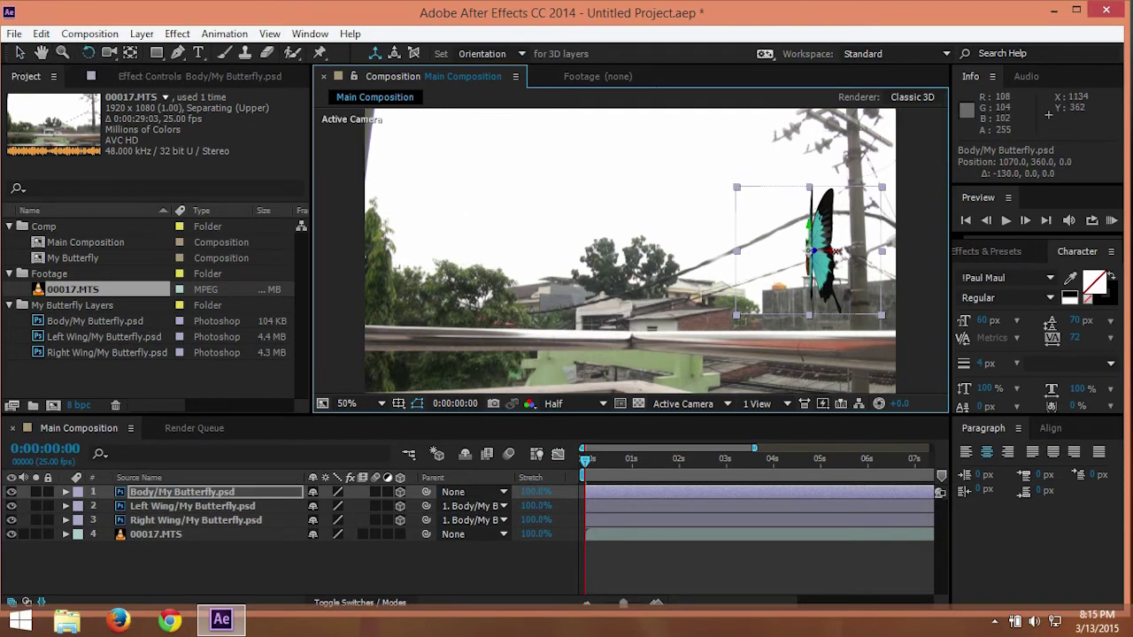
drag(839, 252, 846, 234)
- Move the butterfly off the frame's right edge to position 1280, 531, −341.8
key(v)
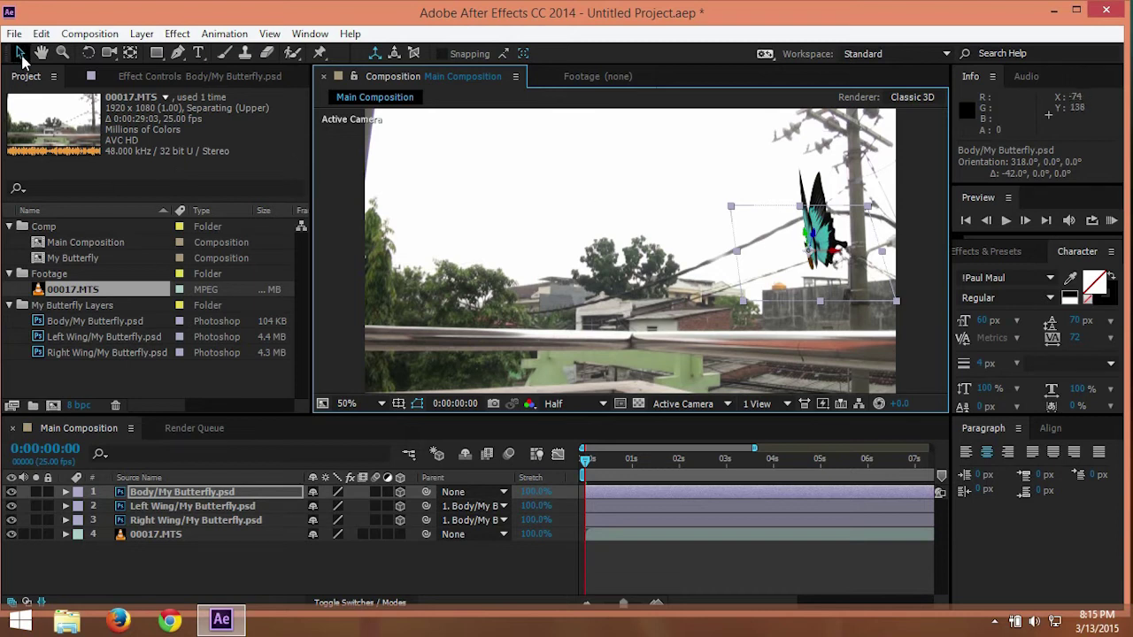
drag(837, 255, 917, 267)
key(comma)
key(comma)
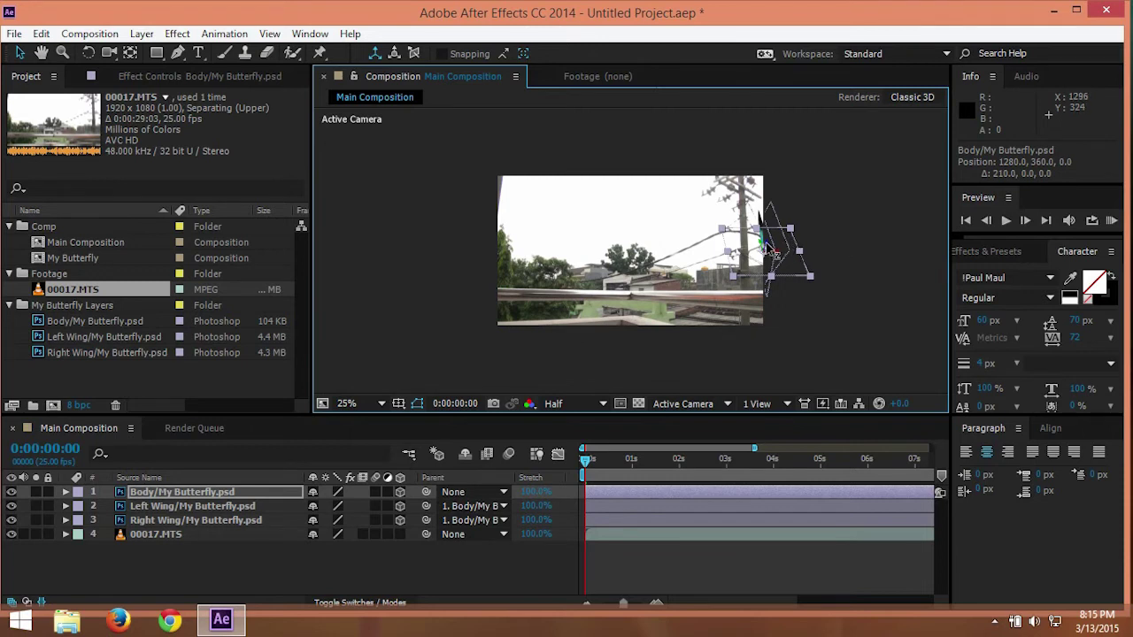
drag(758, 212, 796, 291)
key(period)
drag(845, 321, 707, 272)
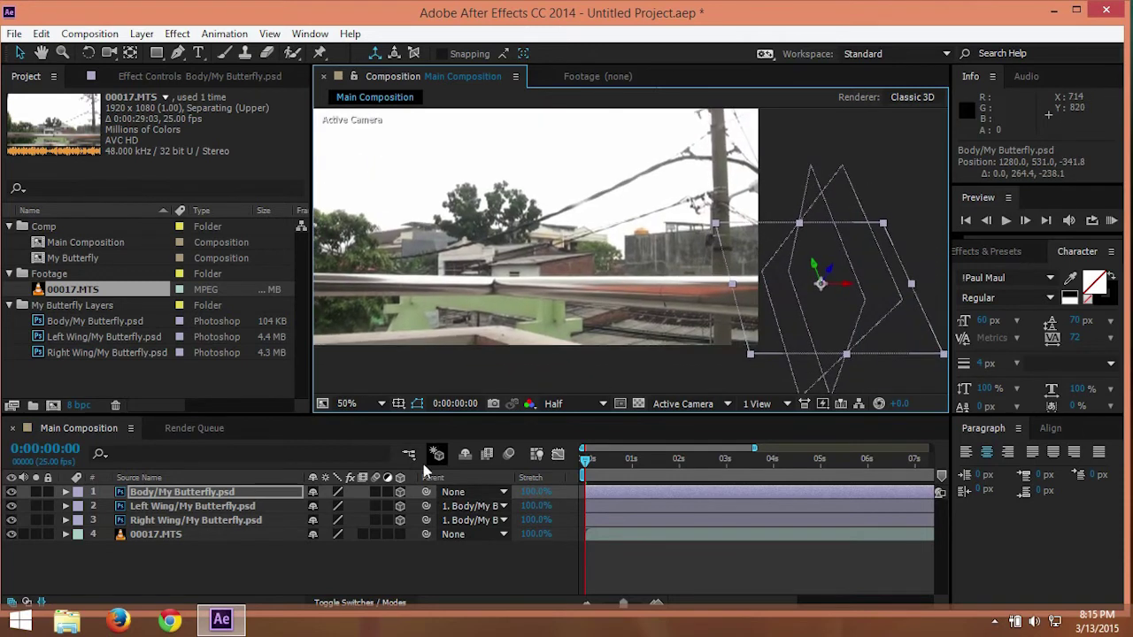
click(193, 496)
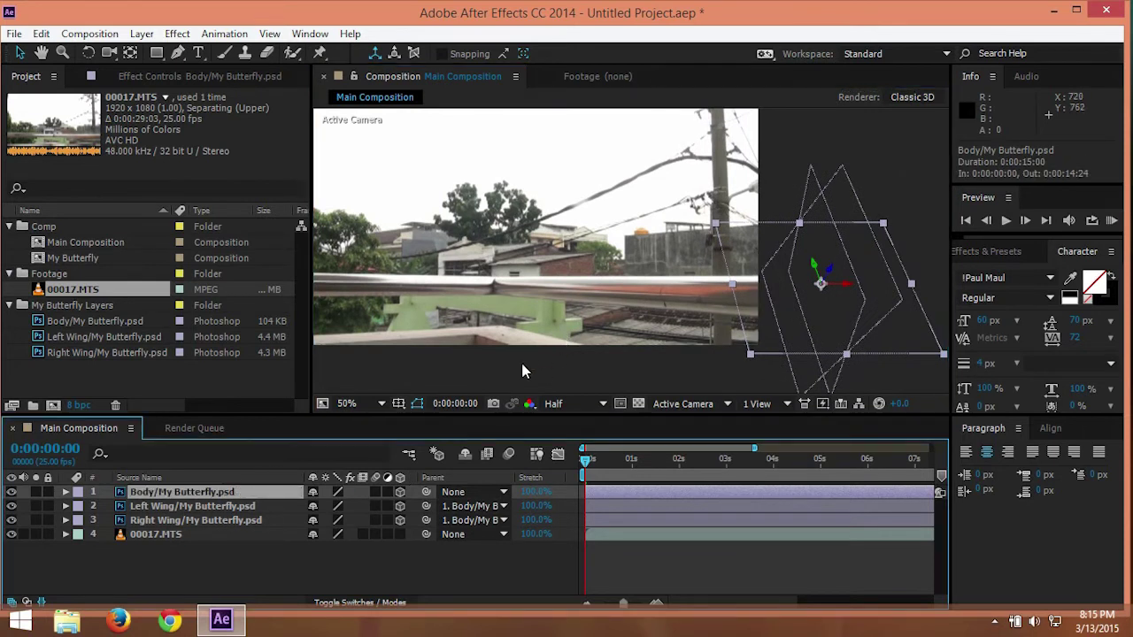
- Keyframe the Body's off-frame Position at 0s, then move it to 767.3, 335.0, −155.7 at one second
key(p)
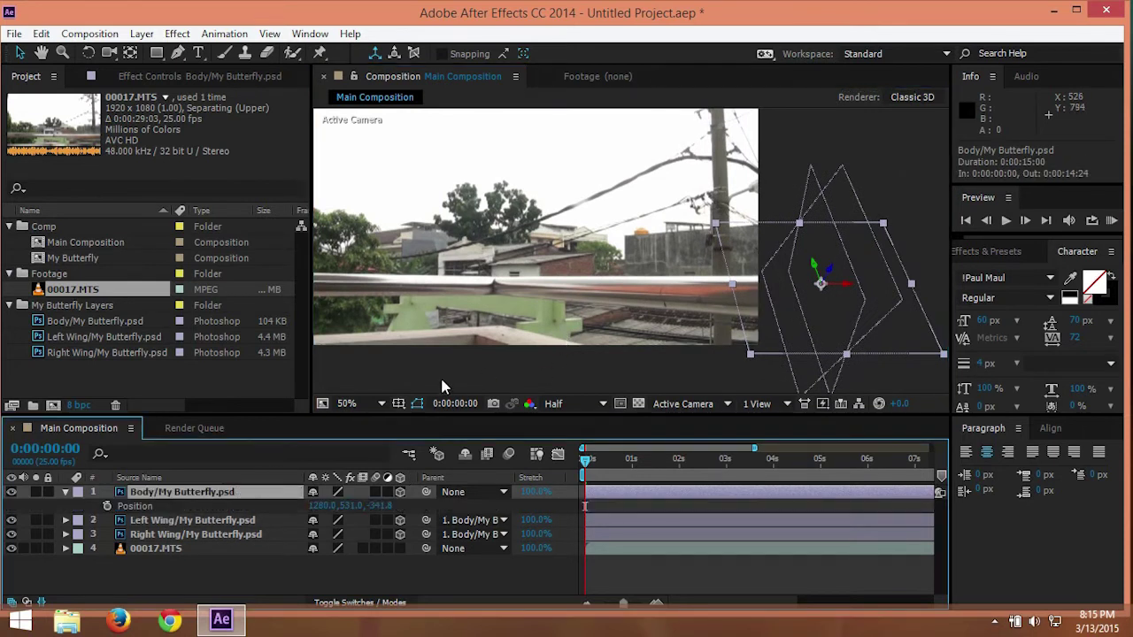
click(107, 508)
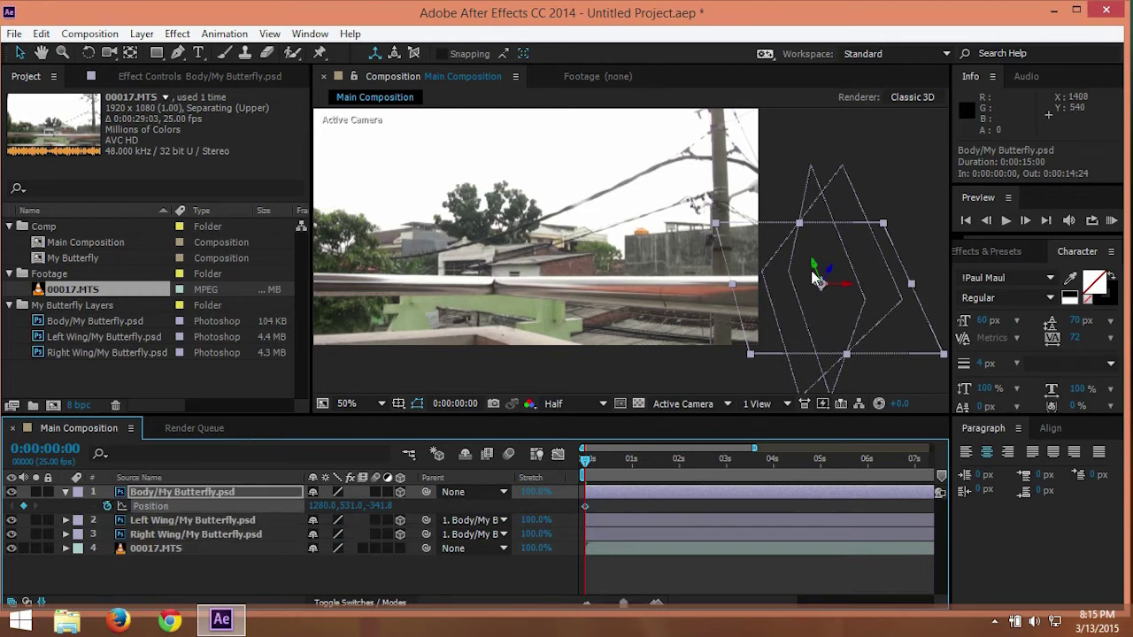
drag(817, 272, 819, 223)
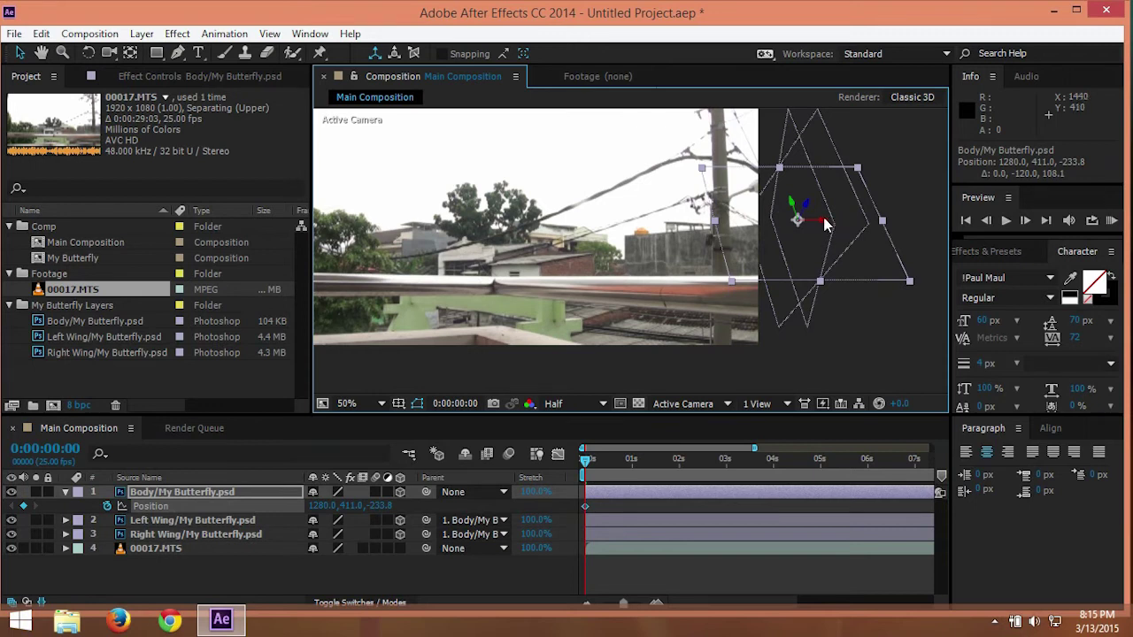
drag(794, 212, 856, 326)
drag(589, 470, 635, 467)
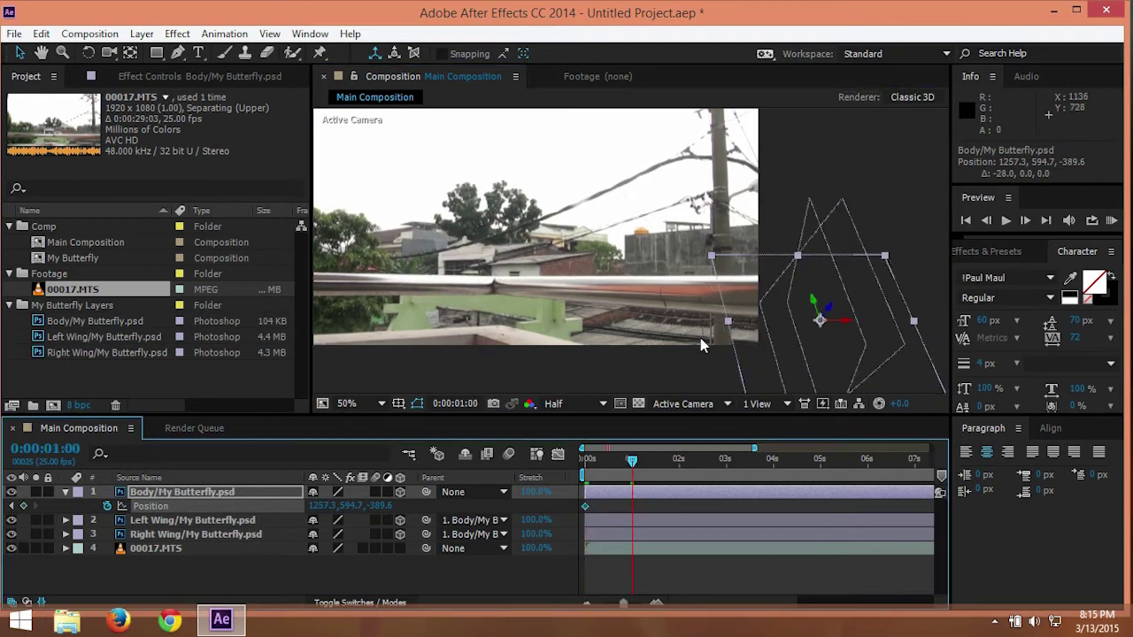
drag(848, 329, 647, 218)
- Add position keyframes at 0:00:01:10 shifting left and at two seconds moving down-right then up
mouse_move(634, 471)
mouse_down()
mouse_move(680, 464)
mouse_move(650, 464)
mouse_up()
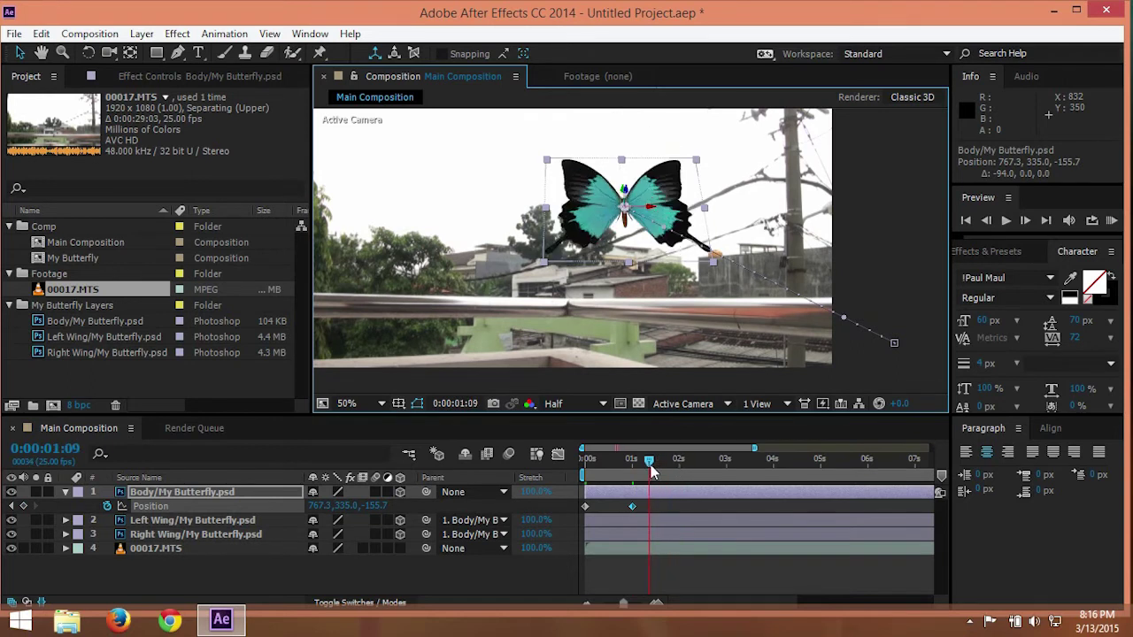
click(652, 465)
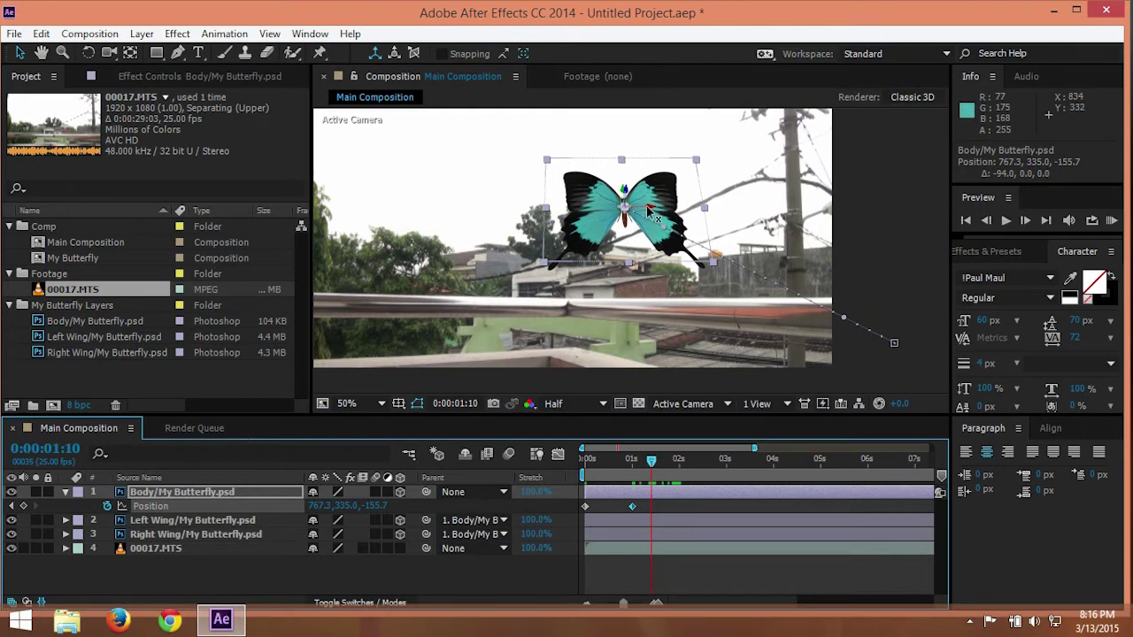
drag(651, 211, 590, 250)
drag(656, 467, 682, 466)
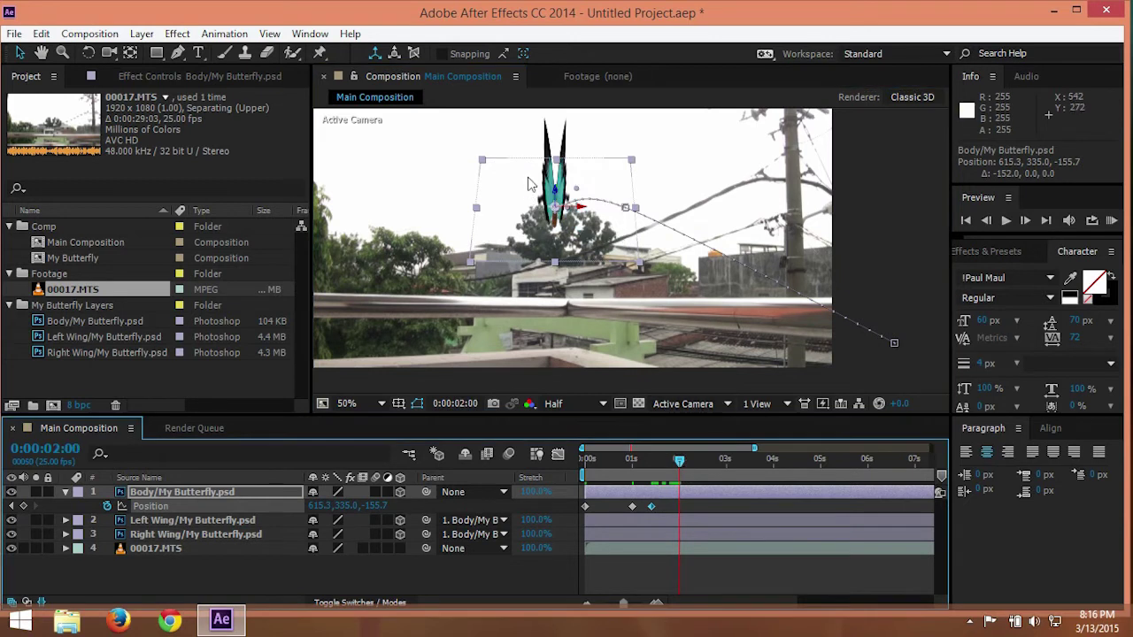
drag(559, 197, 681, 261)
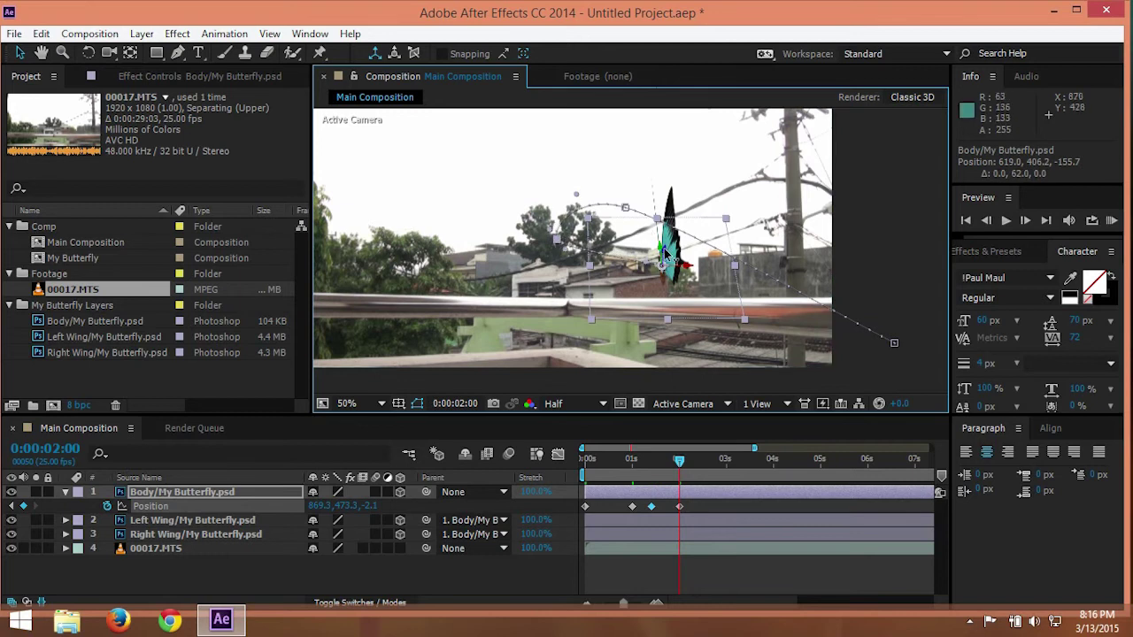
drag(666, 252, 669, 169)
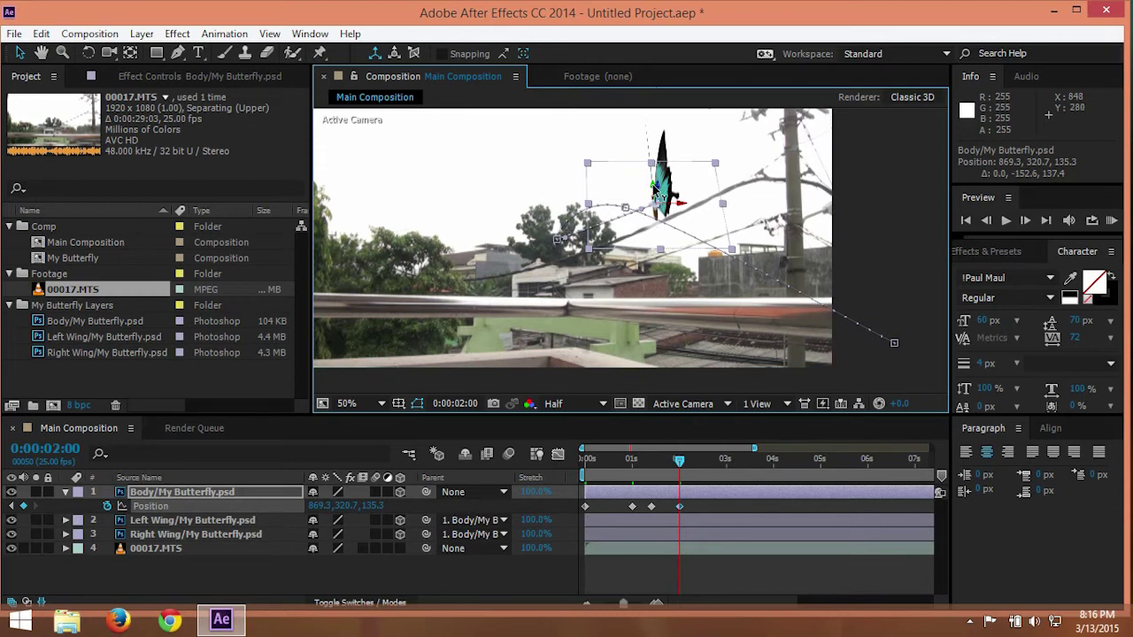
- At three seconds, raise the butterfly upper-left to 90.8, −88.4, −7.3 and curve the flight path
drag(687, 462, 726, 476)
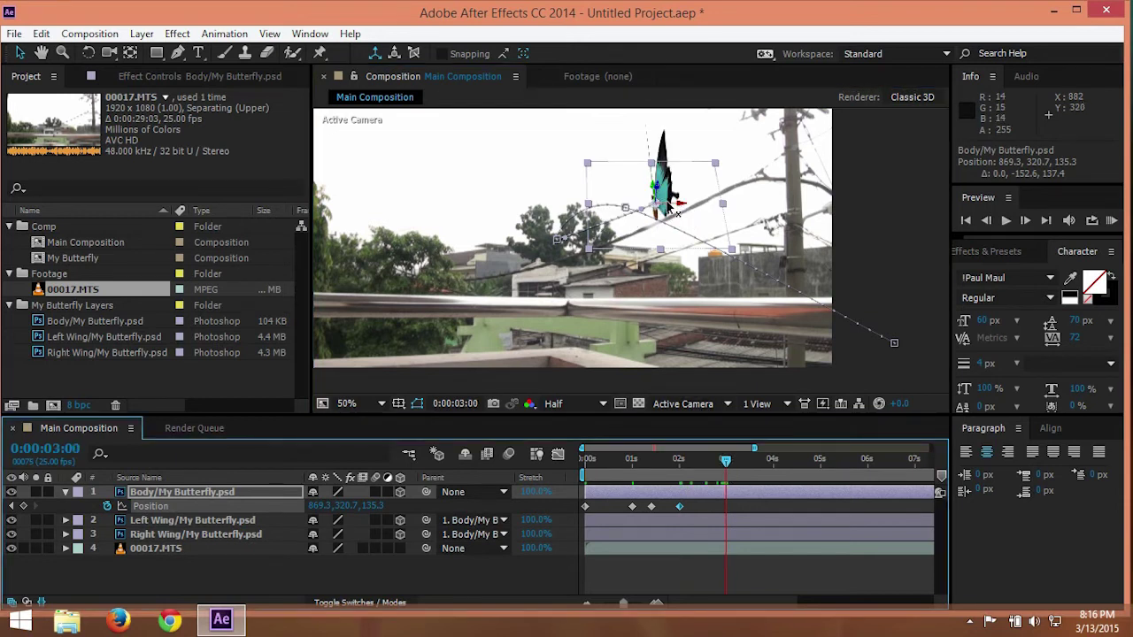
drag(674, 207, 512, 173)
key(comma)
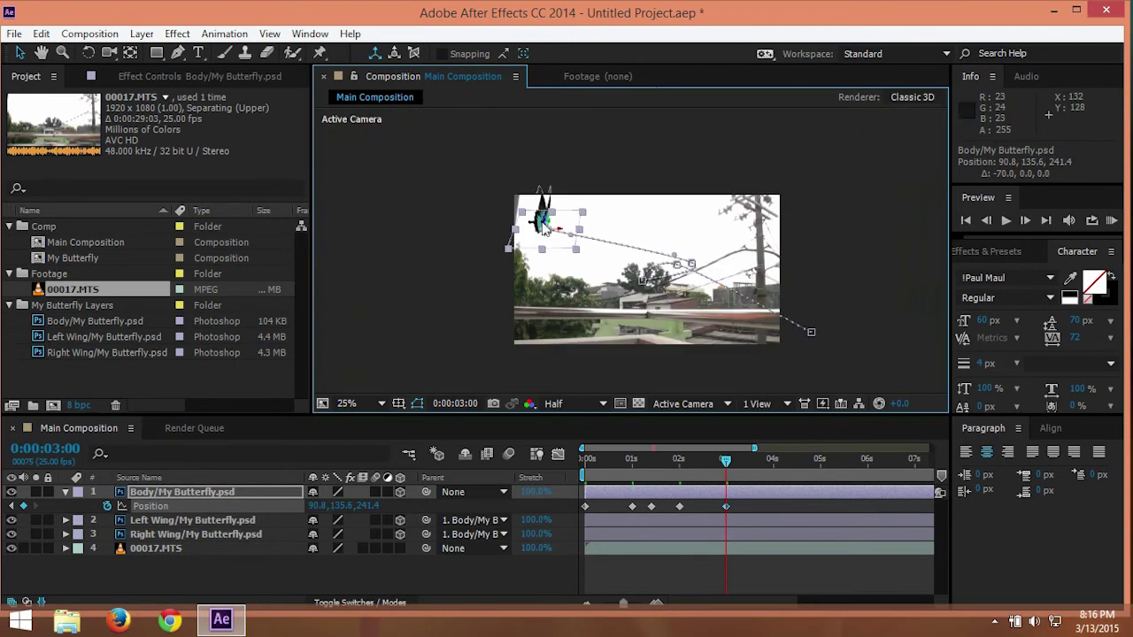
drag(547, 223, 546, 157)
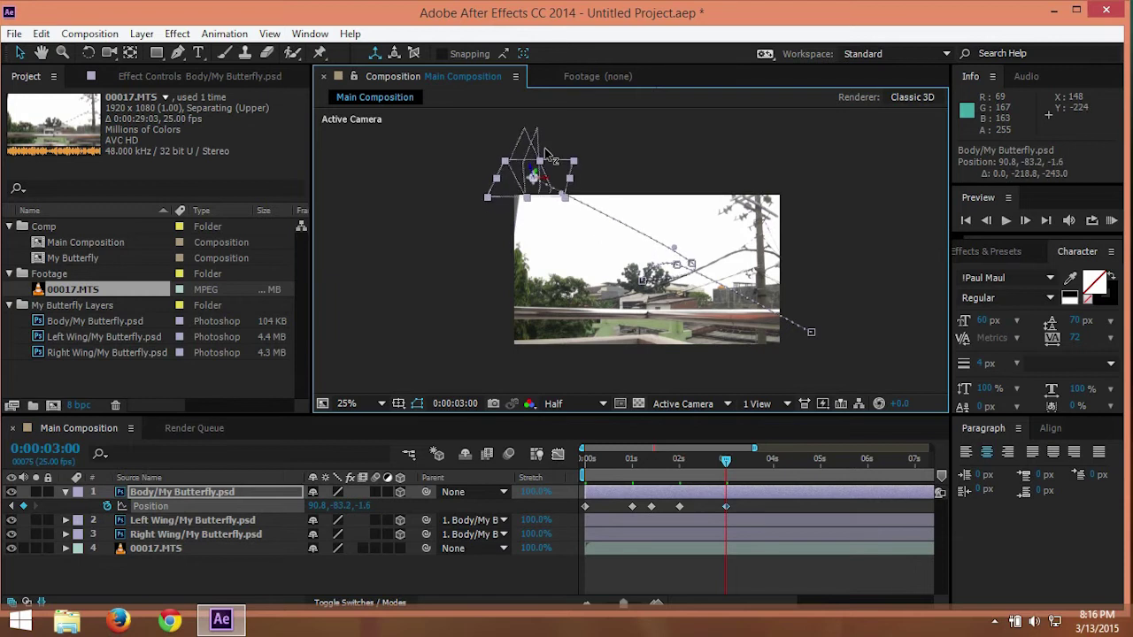
drag(546, 154, 550, 159)
scroll(677, 292, up, 2)
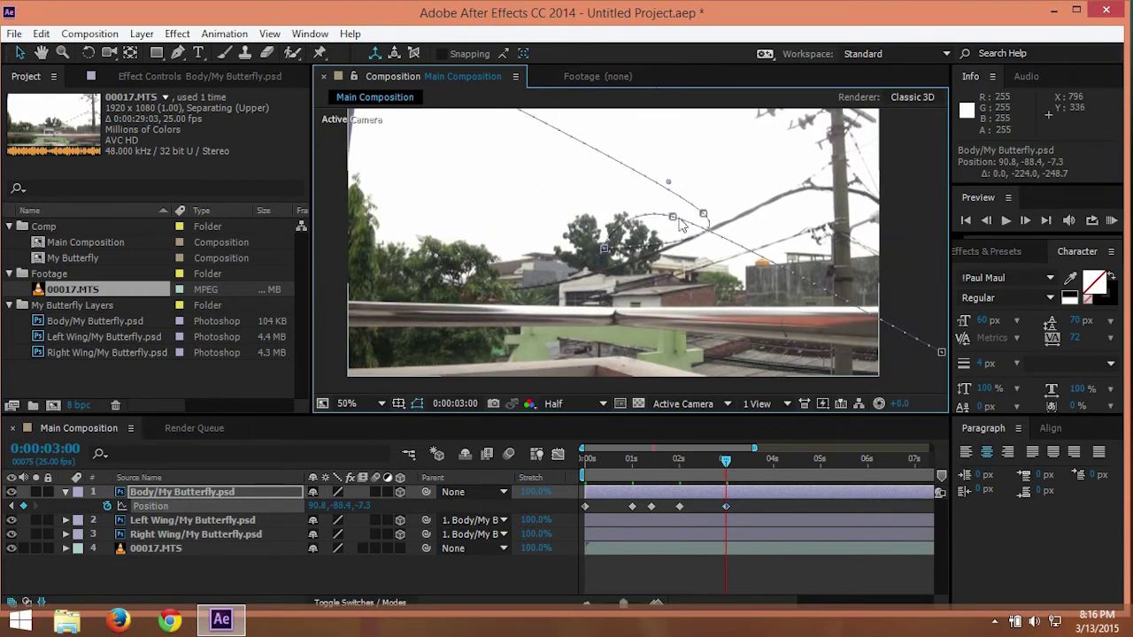
drag(677, 223, 671, 305)
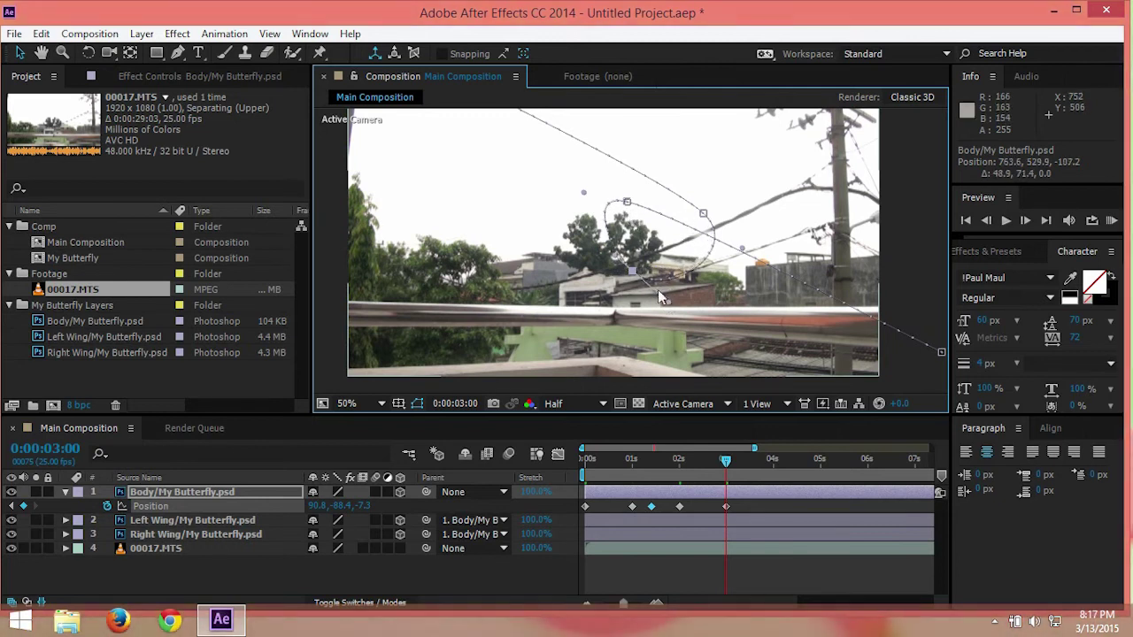
scroll(690, 292, right, 3)
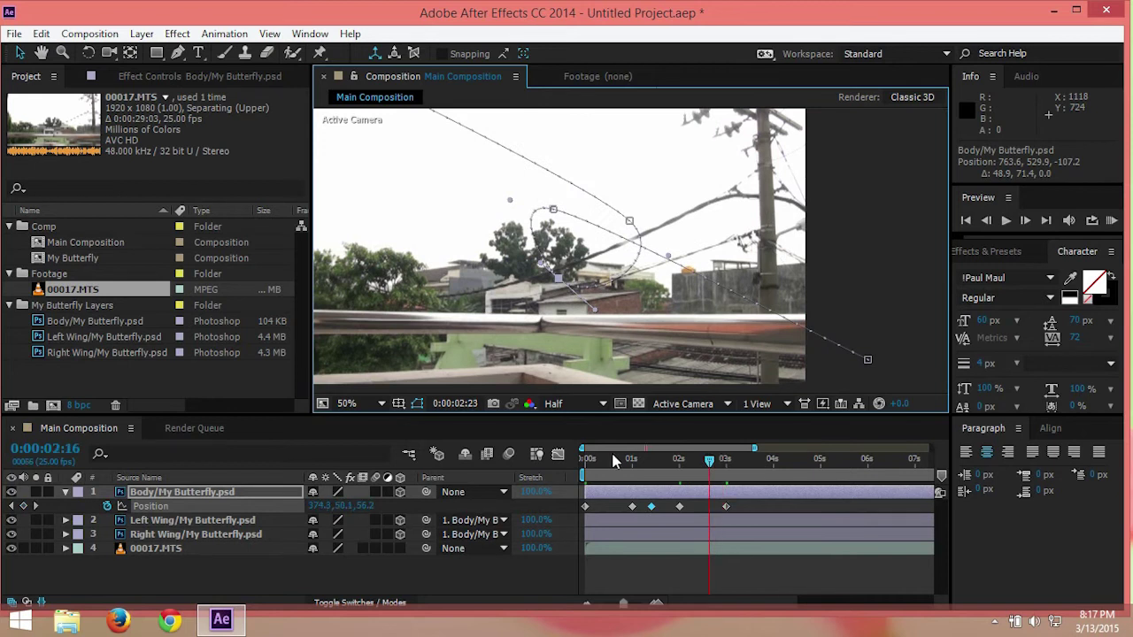
drag(610, 461, 585, 461)
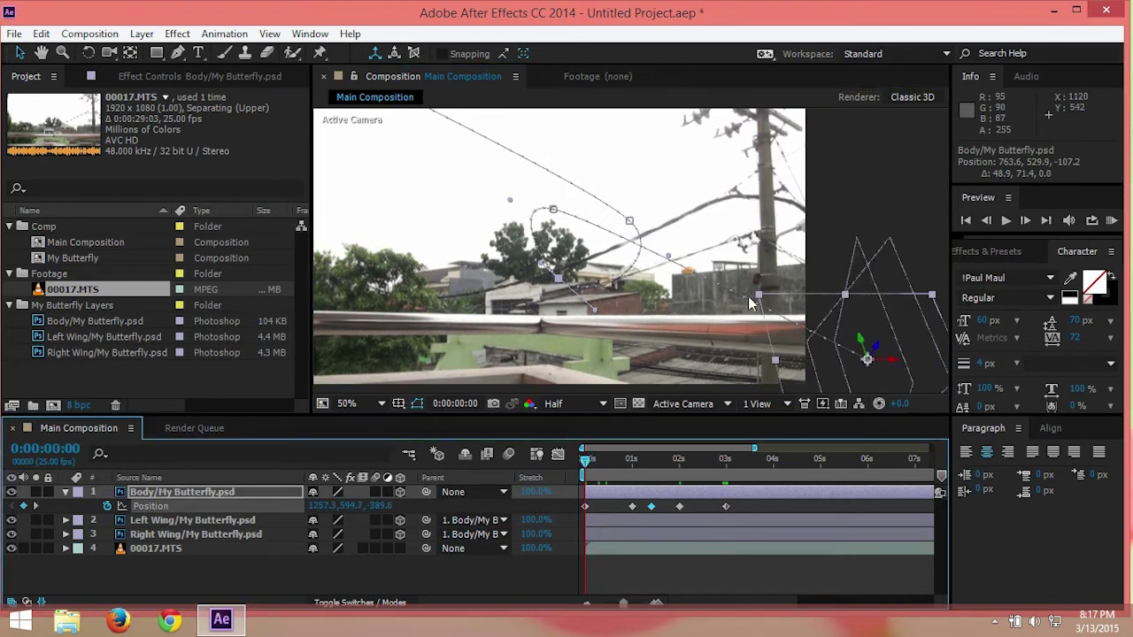
scroll(748, 295, down, 1)
scroll(617, 269, up, 1)
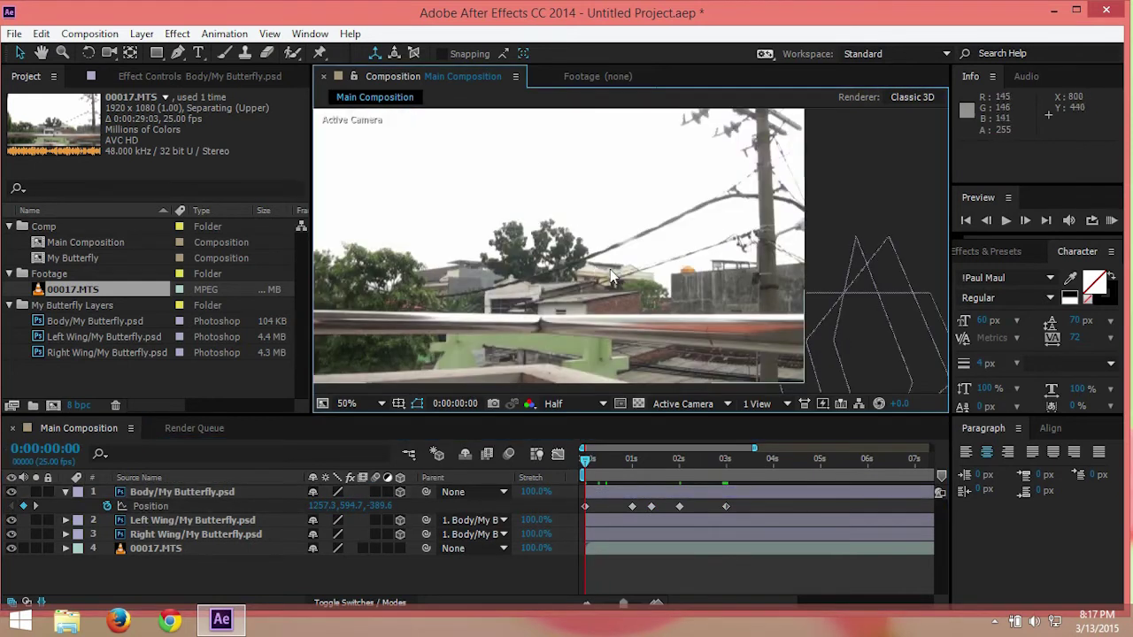
key(space)
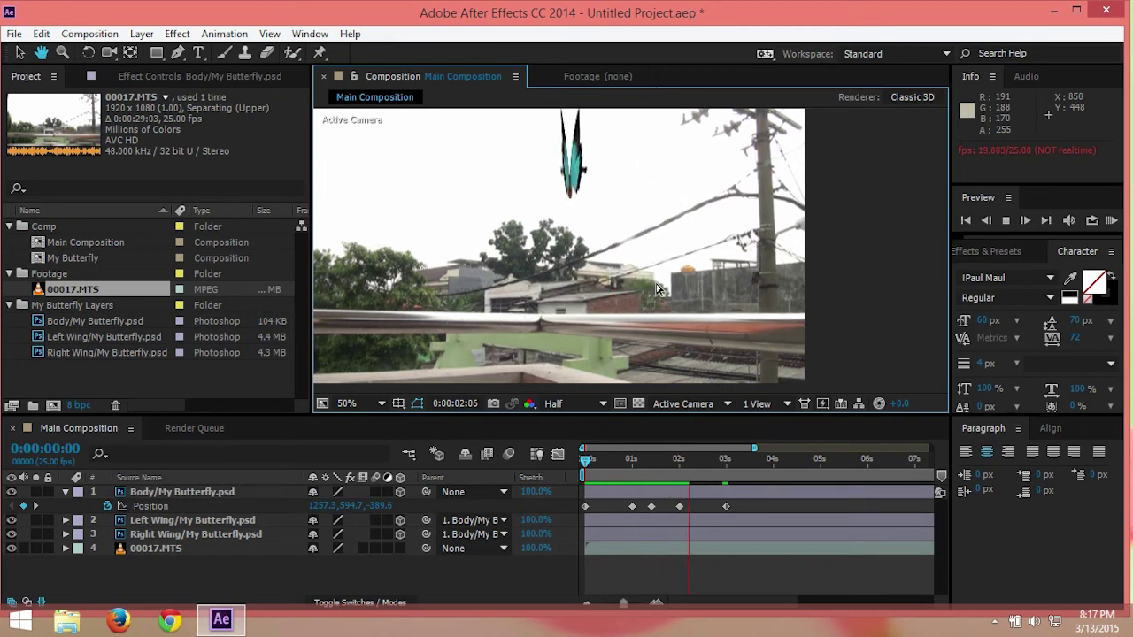
scroll(657, 289, down, 1)
click(697, 450)
drag(698, 467, 609, 467)
scroll(646, 309, up, 1)
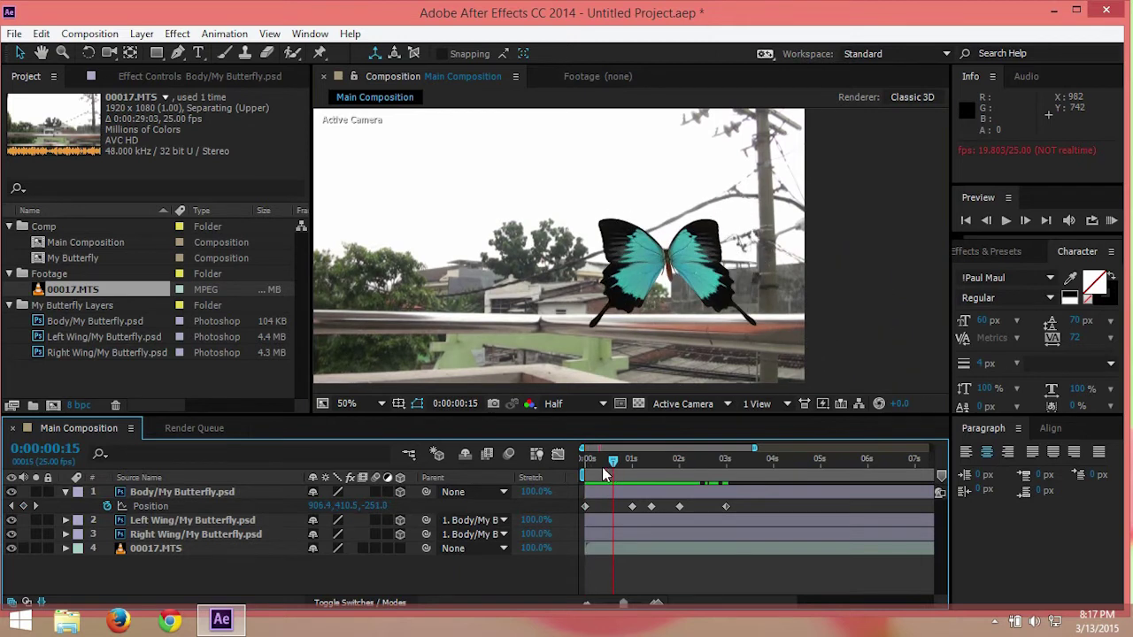
click(254, 492)
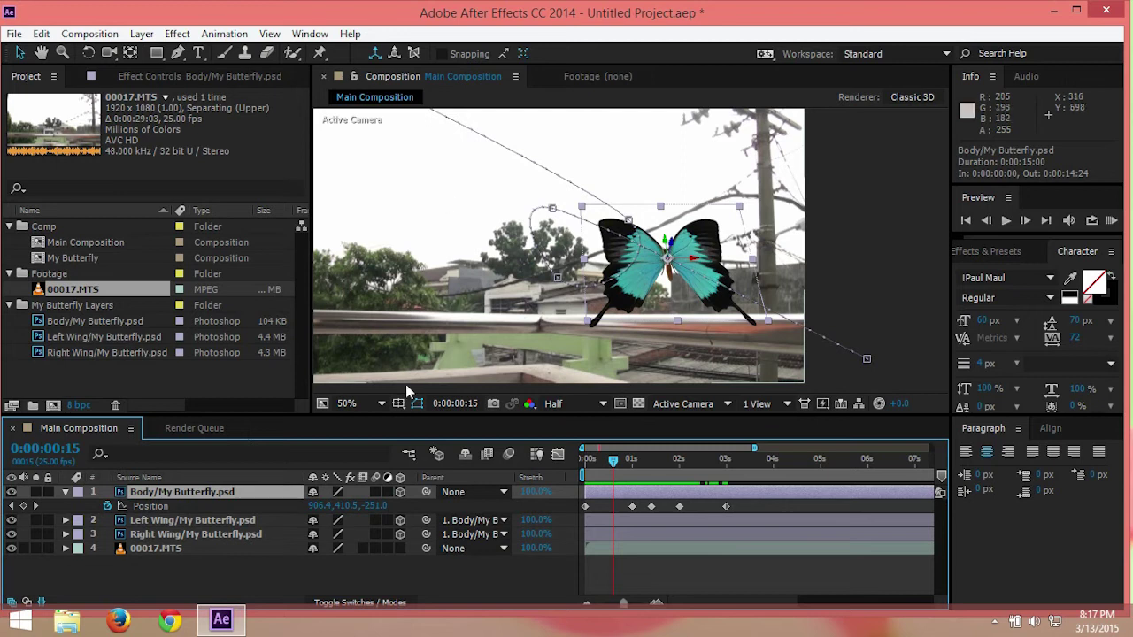
- Set the Body layer's Auto-Orient to Orient Along Path
right_click(250, 503)
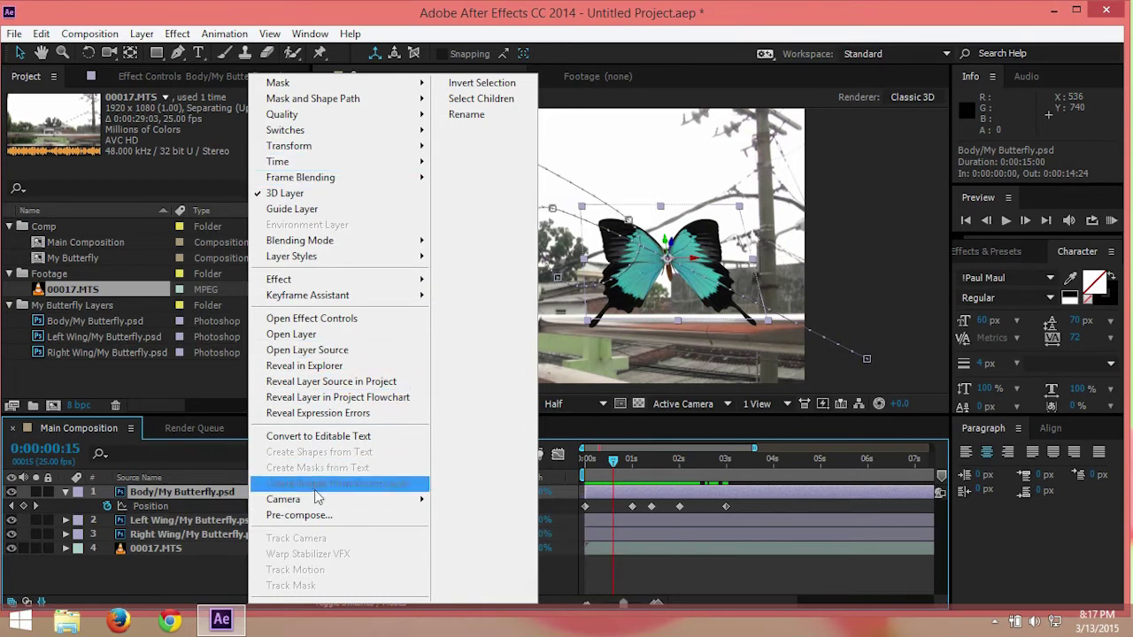
mouse_move(369, 148)
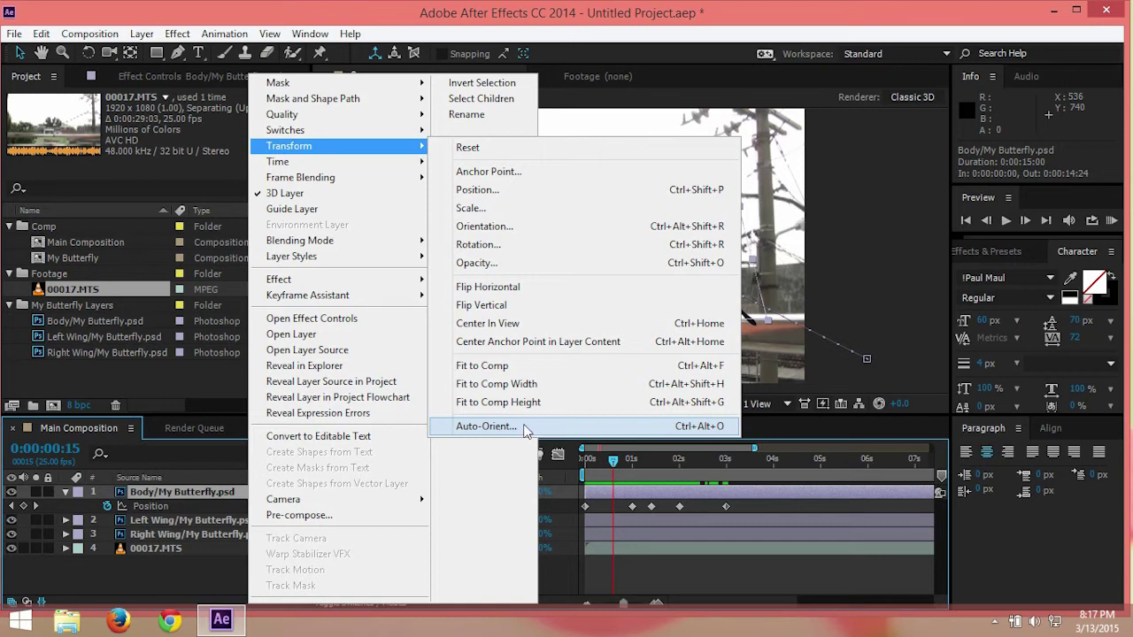
click(632, 438)
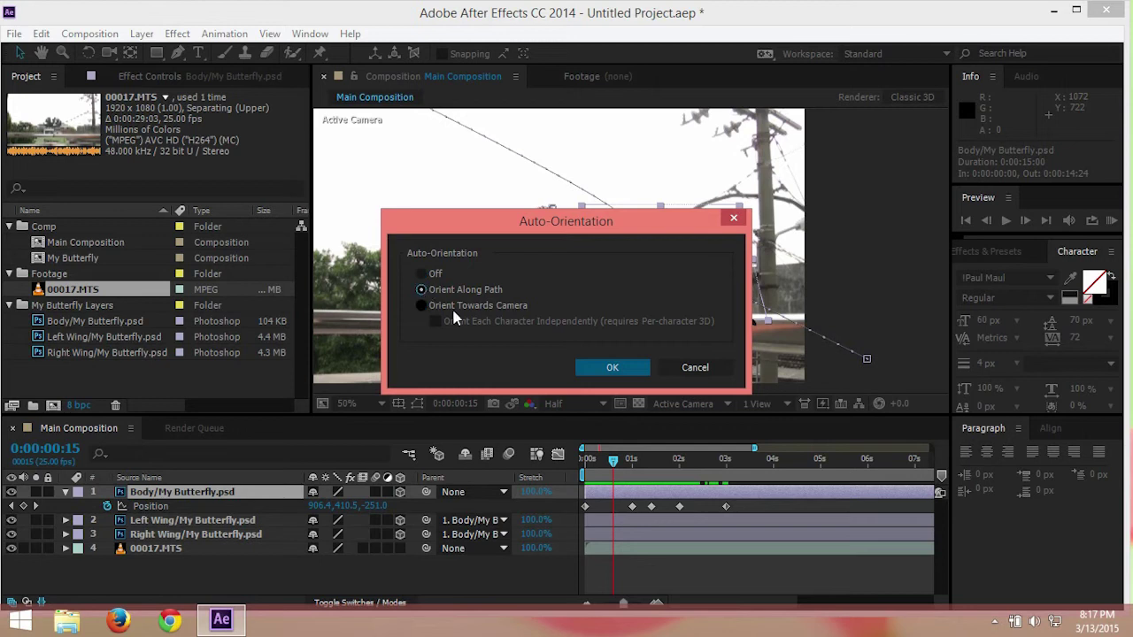
click(604, 366)
- Preview the butterfly's flight from the start of the timeline
drag(615, 467, 572, 478)
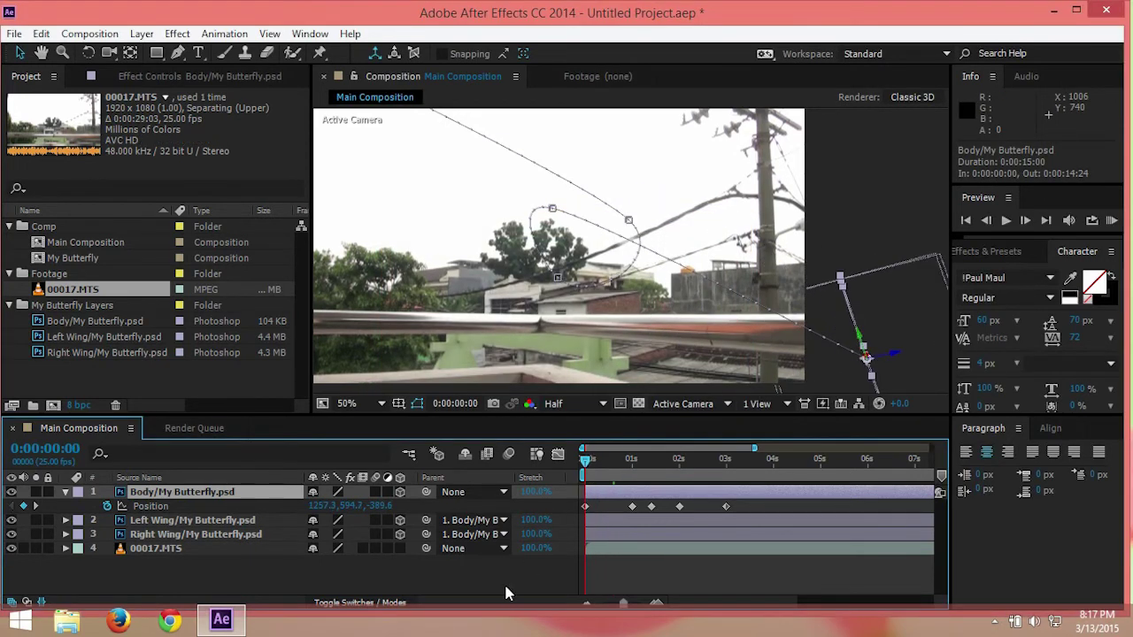
key(space)
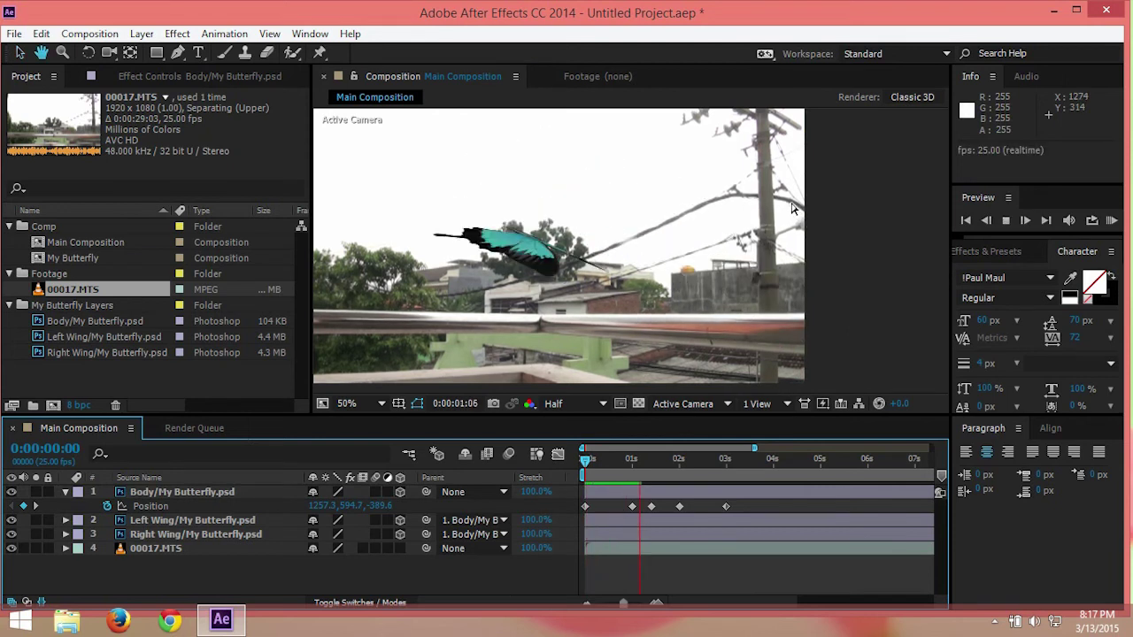
scroll(561, 212, down, 2)
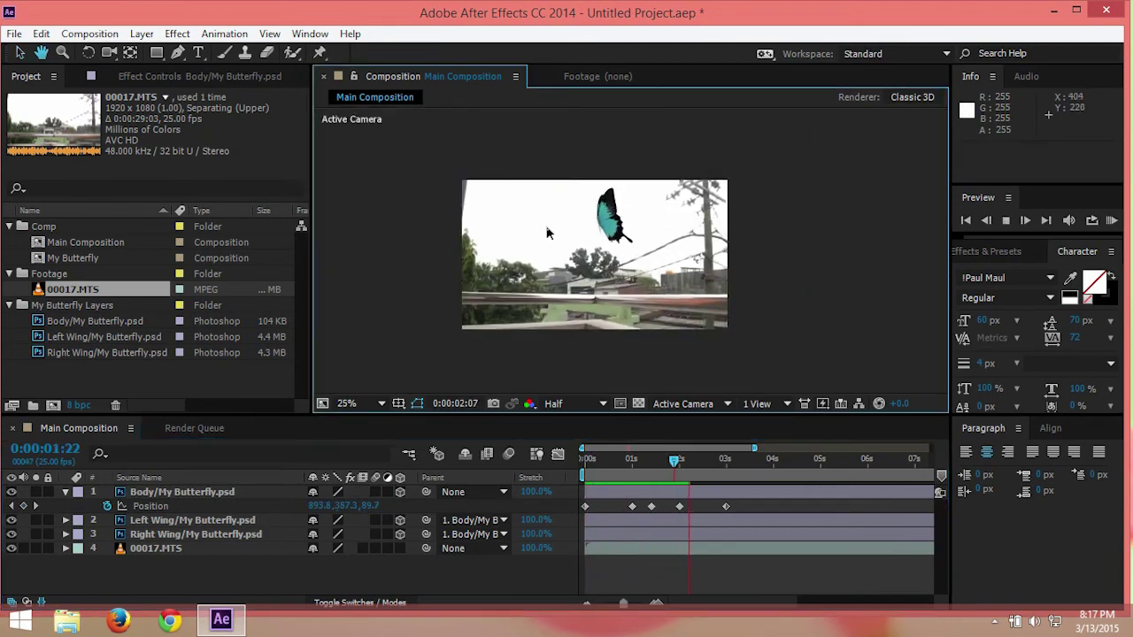
scroll(632, 230, up, 1)
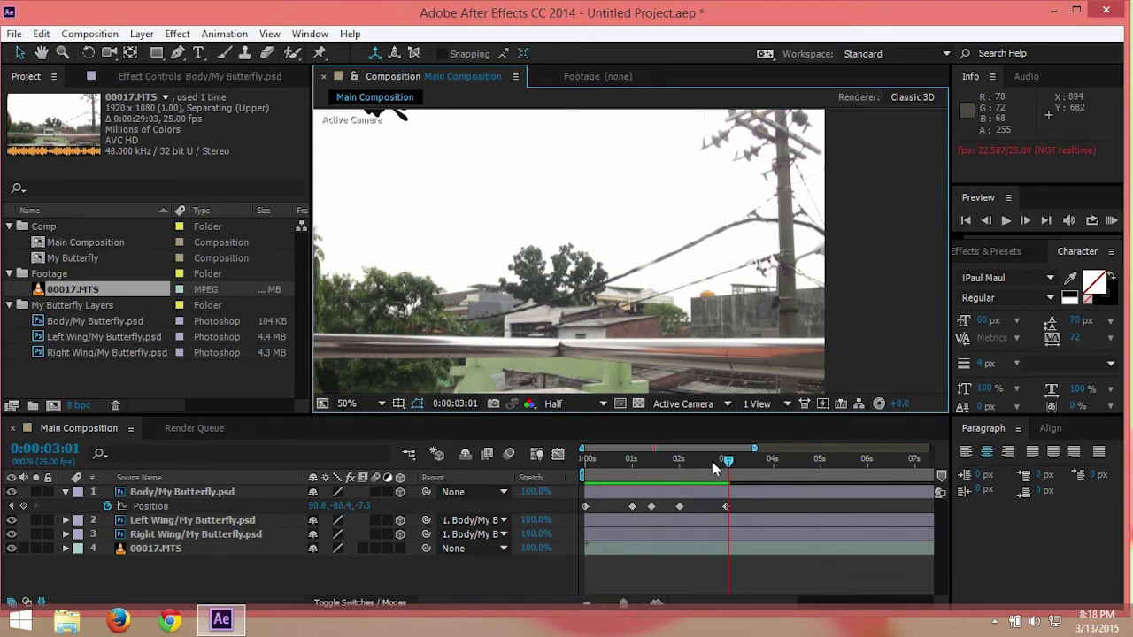
- Move the Body layer's 2-second Position to 1116.4, 73.9, 2376.7, higher and deeper
drag(709, 460, 732, 478)
click(245, 495)
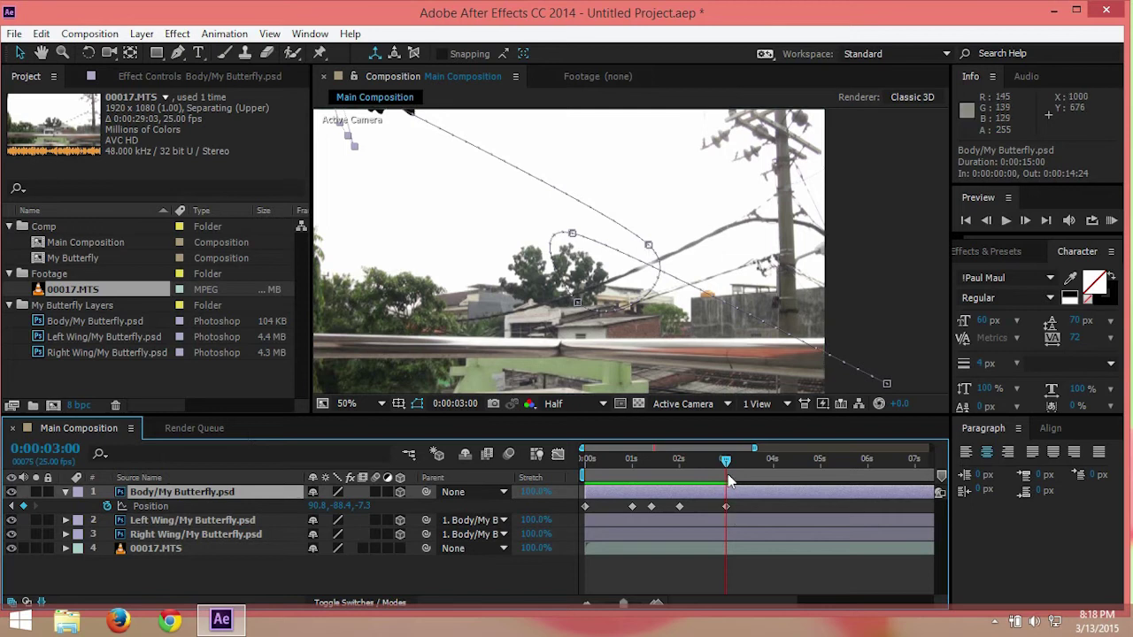
drag(727, 473, 686, 470)
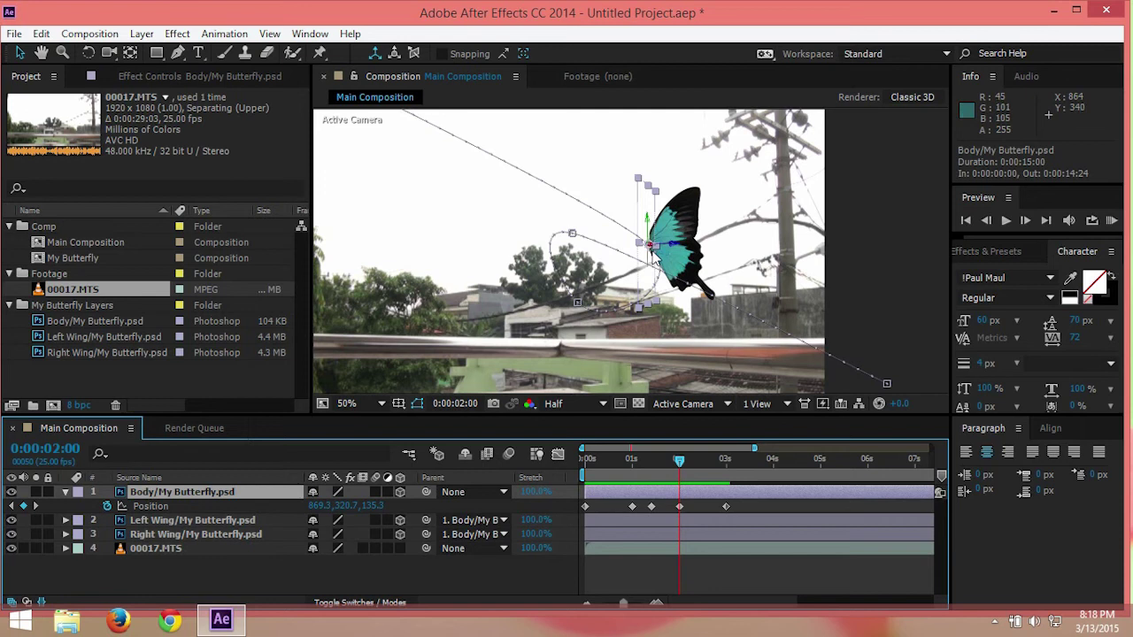
drag(652, 252, 655, 209)
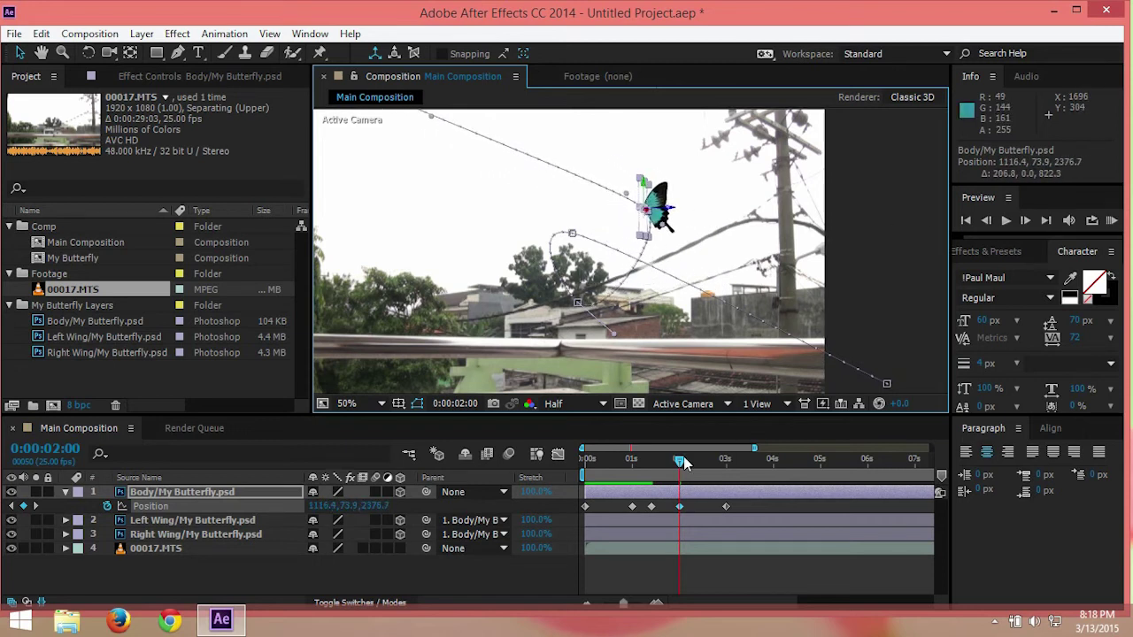
- Drag the 3-second Position keyframe to −468.0, −58.5, 480.8, then view 0:00:02:12
drag(681, 464, 734, 469)
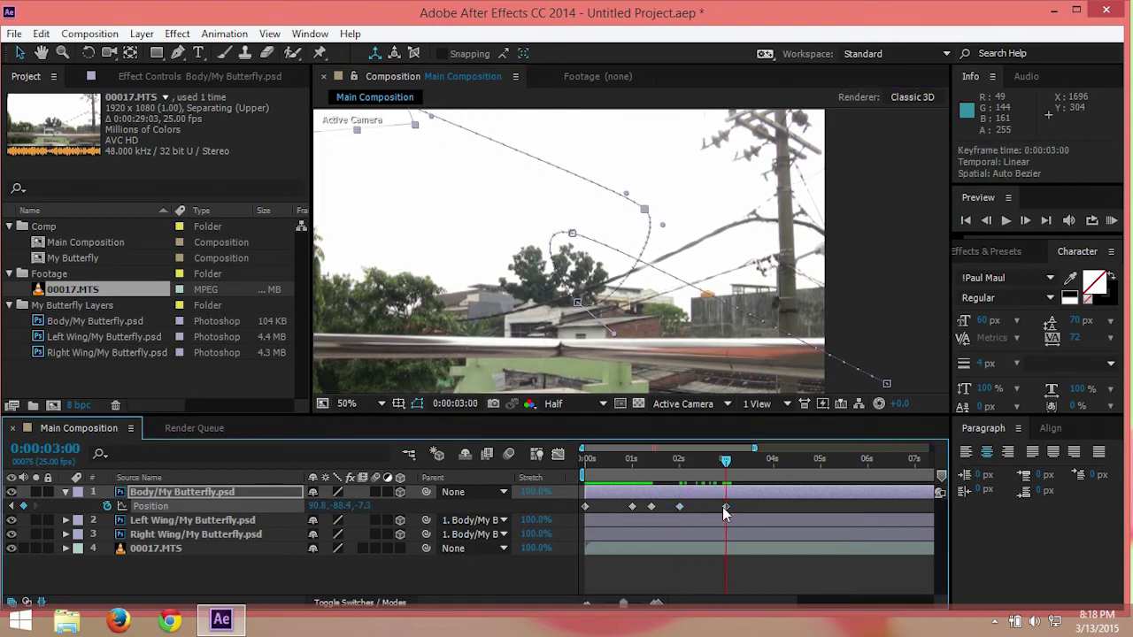
click(726, 506)
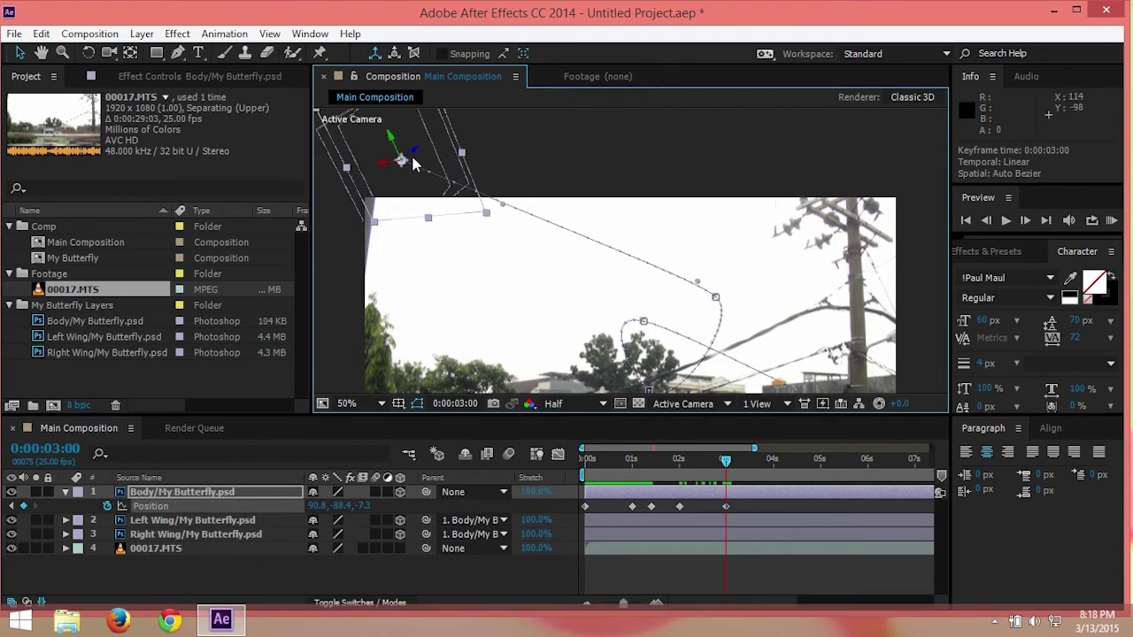
drag(386, 163, 318, 231)
click(743, 503)
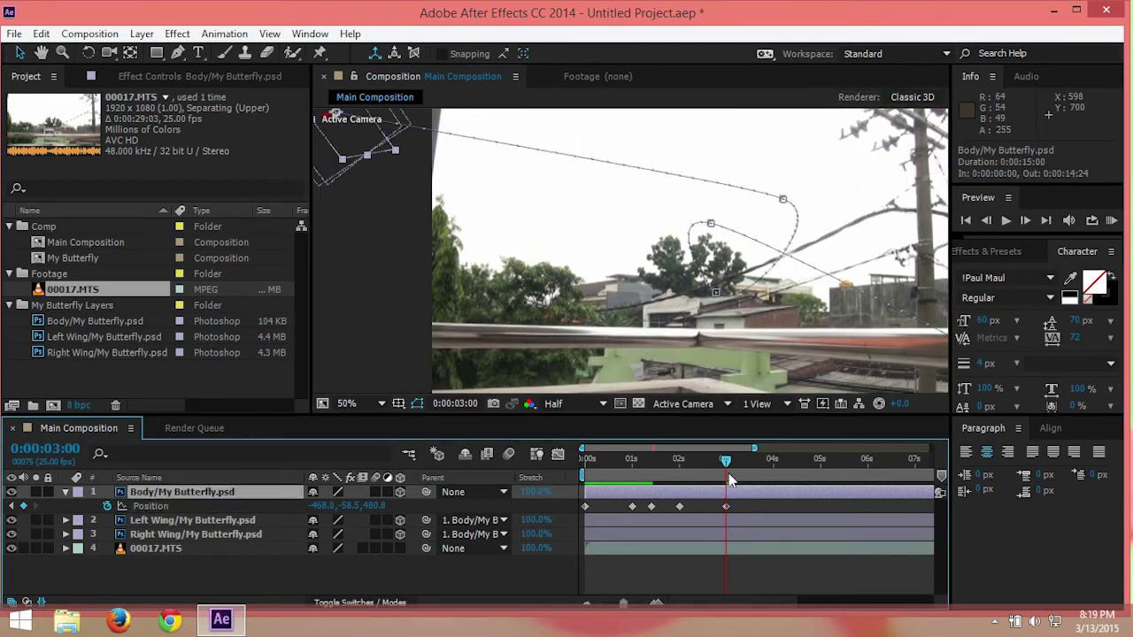
mouse_move(726, 469)
mouse_down()
mouse_move(741, 466)
mouse_move(706, 472)
mouse_move(725, 469)
mouse_move(706, 472)
mouse_move(724, 485)
mouse_up()
- Maximize the window and trim the work area to 0:00:00:00–0:00:03:00
click(1080, 10)
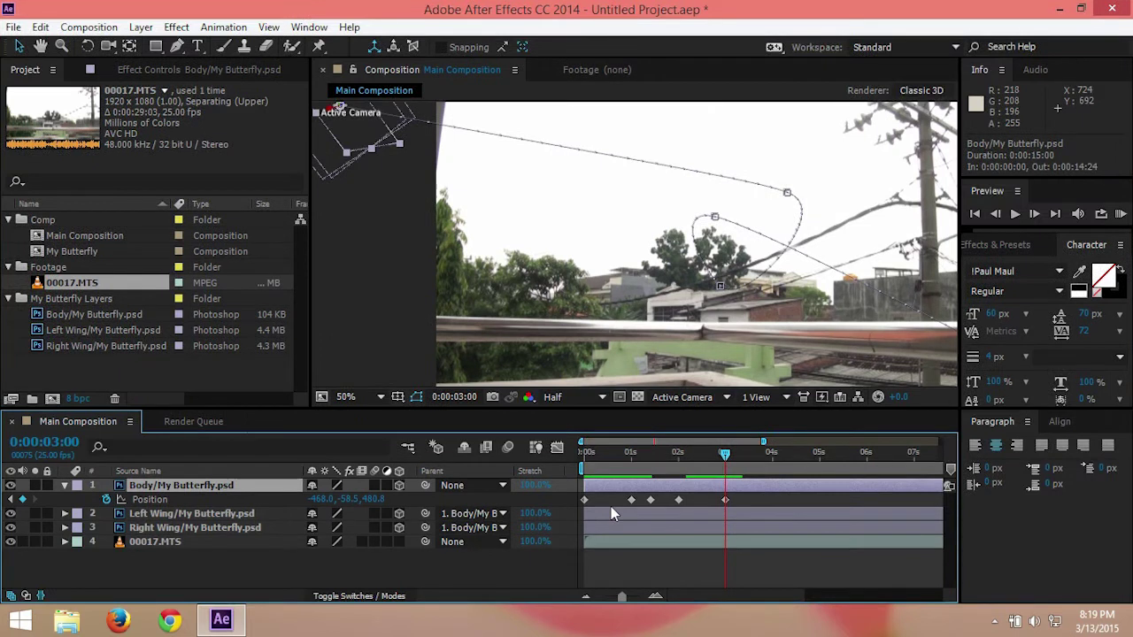
click(589, 600)
click(590, 600)
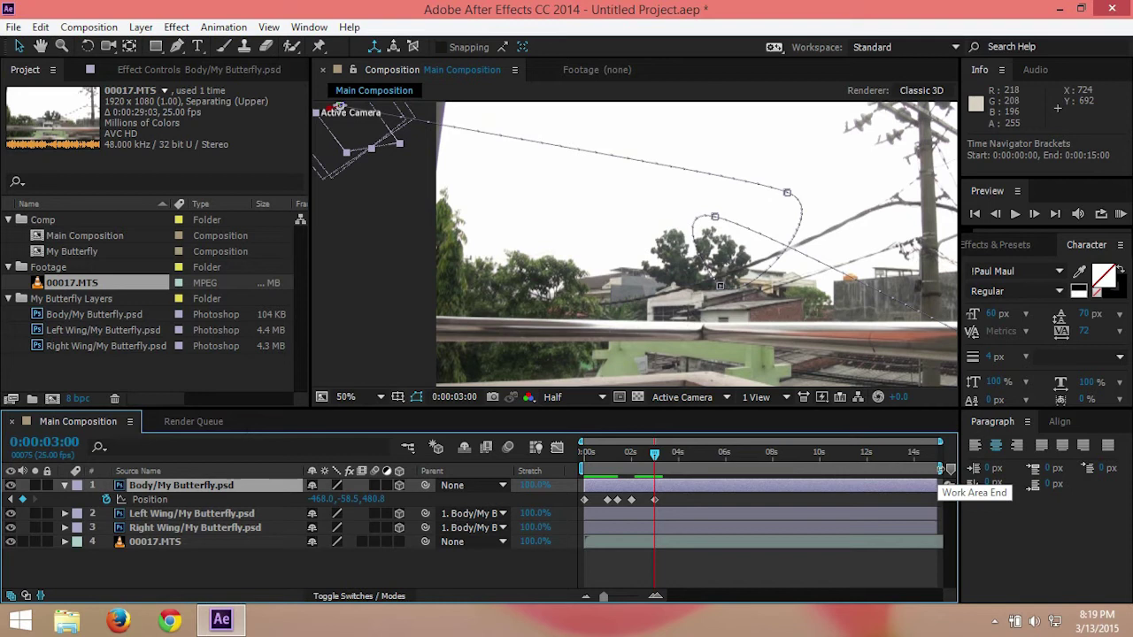
mouse_move(940, 467)
mouse_down()
mouse_move(658, 469)
mouse_move(688, 469)
mouse_up()
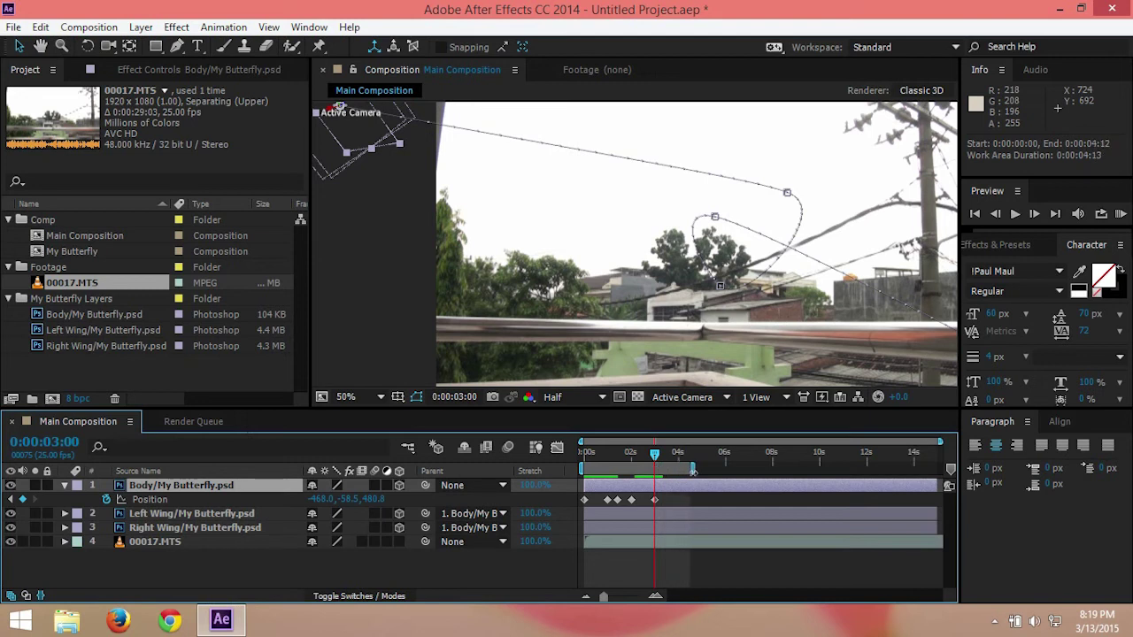
drag(678, 470, 670, 470)
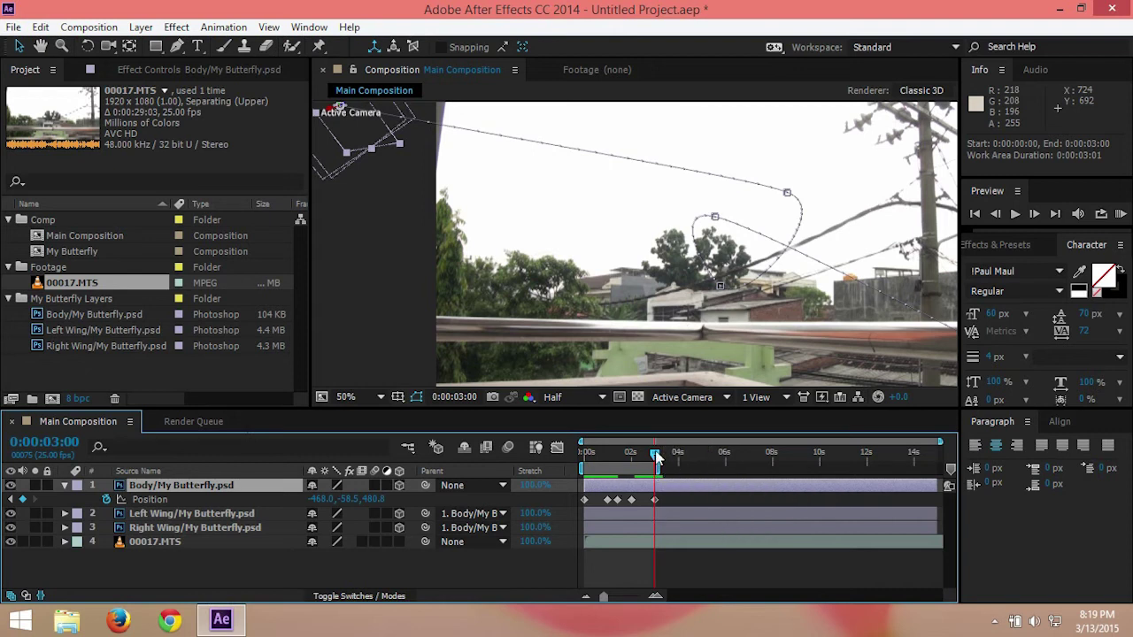
drag(655, 461, 575, 462)
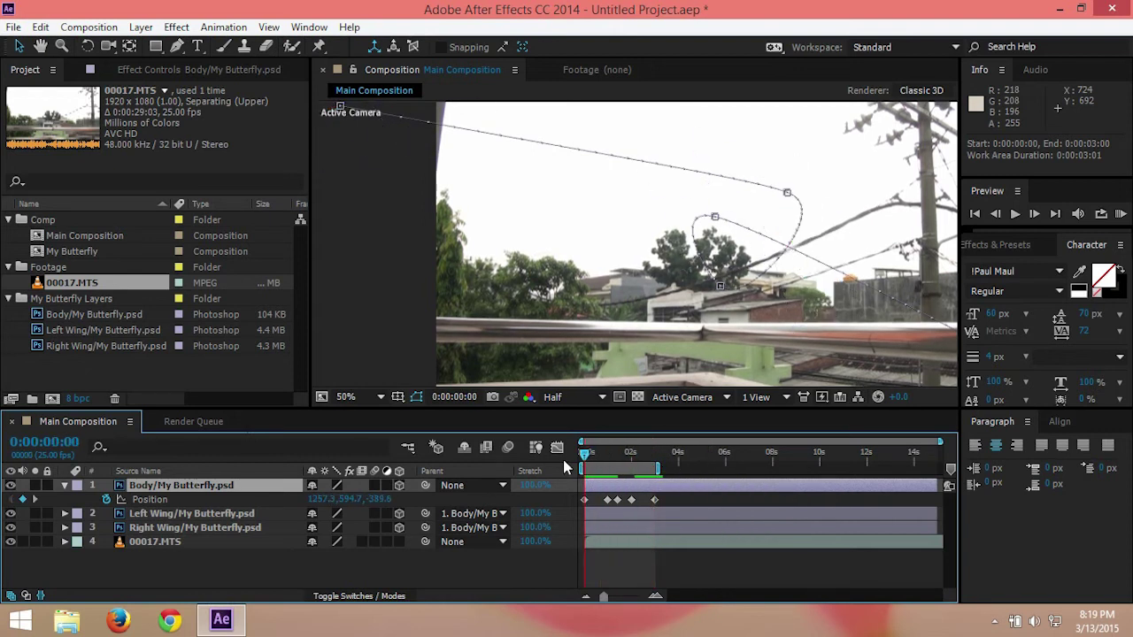
- RAM-preview the three-second flight over 00017.MTS and stop at frame 21
click(1120, 214)
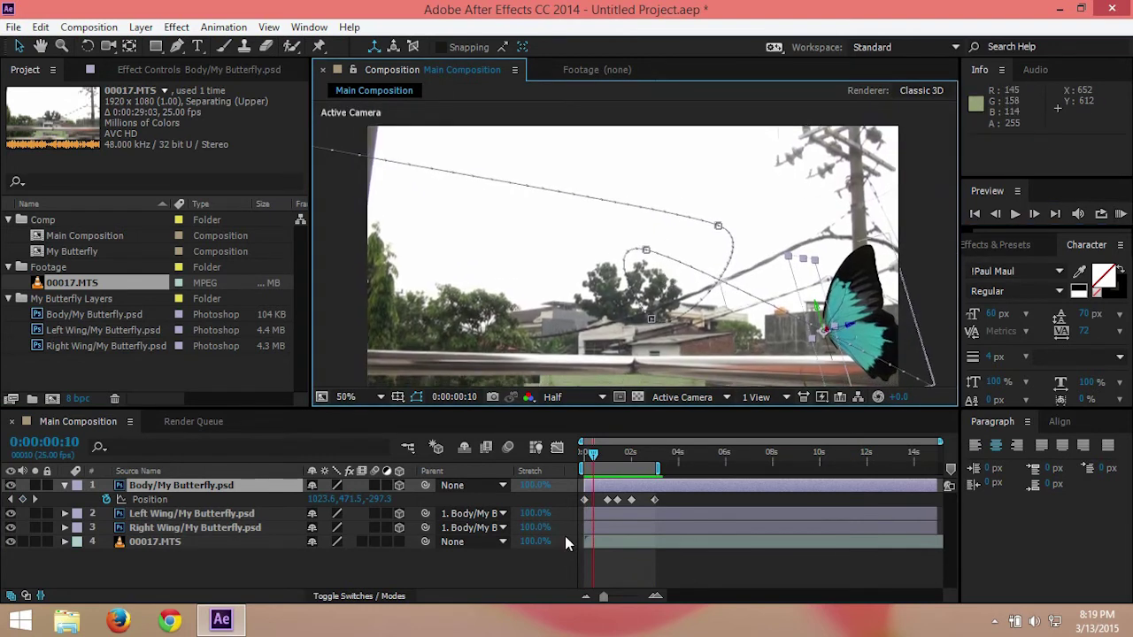
scroll(631, 267, down, 1)
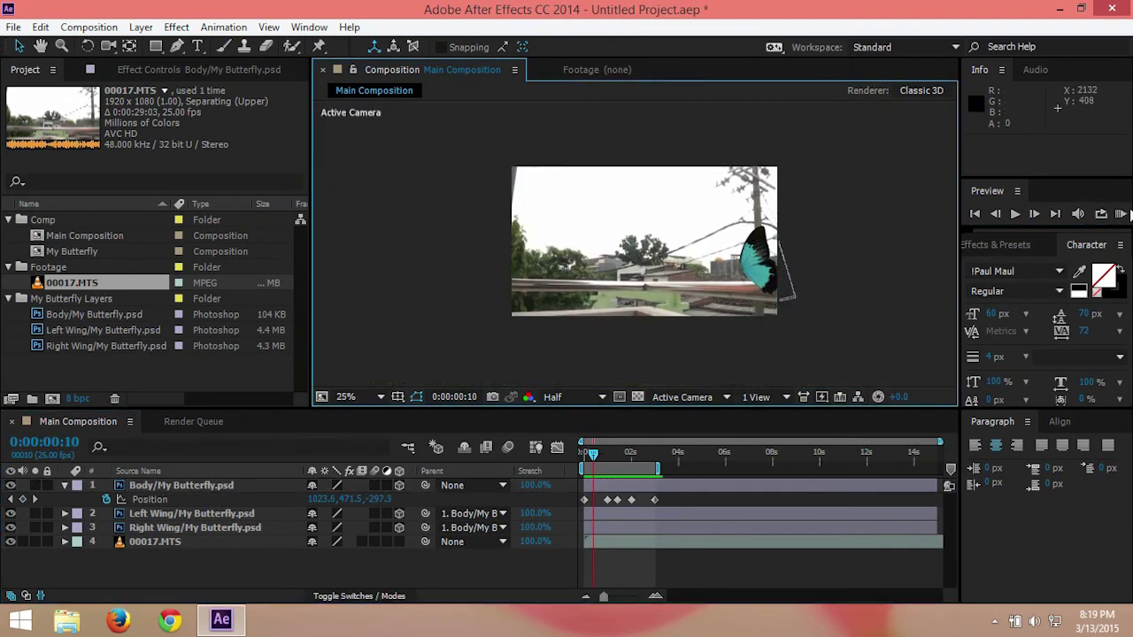
click(1120, 214)
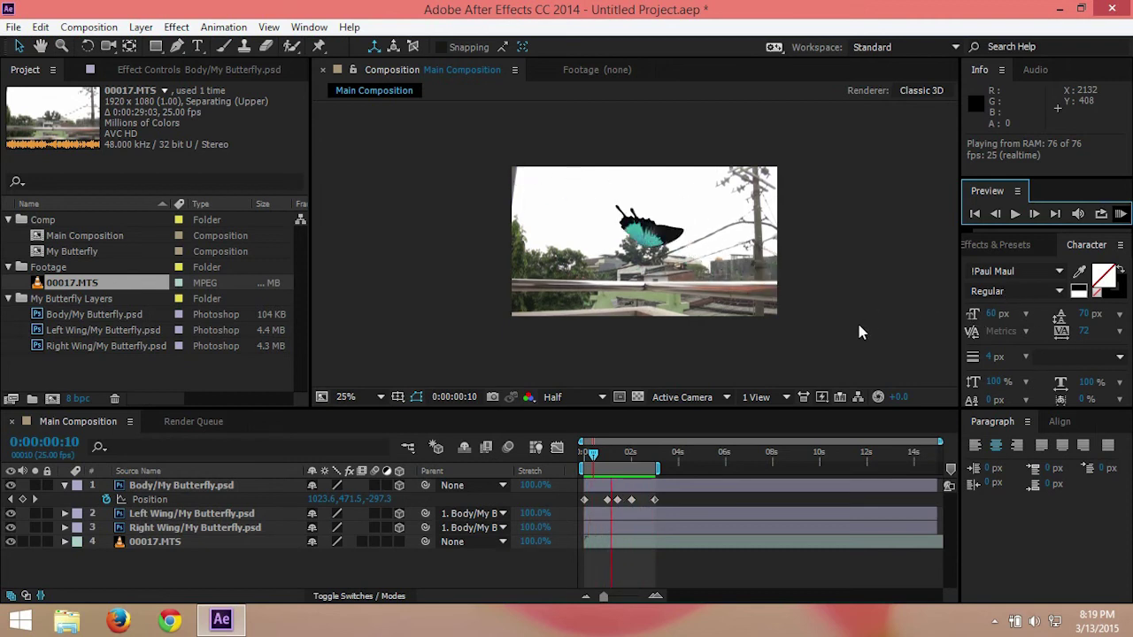
key(space)
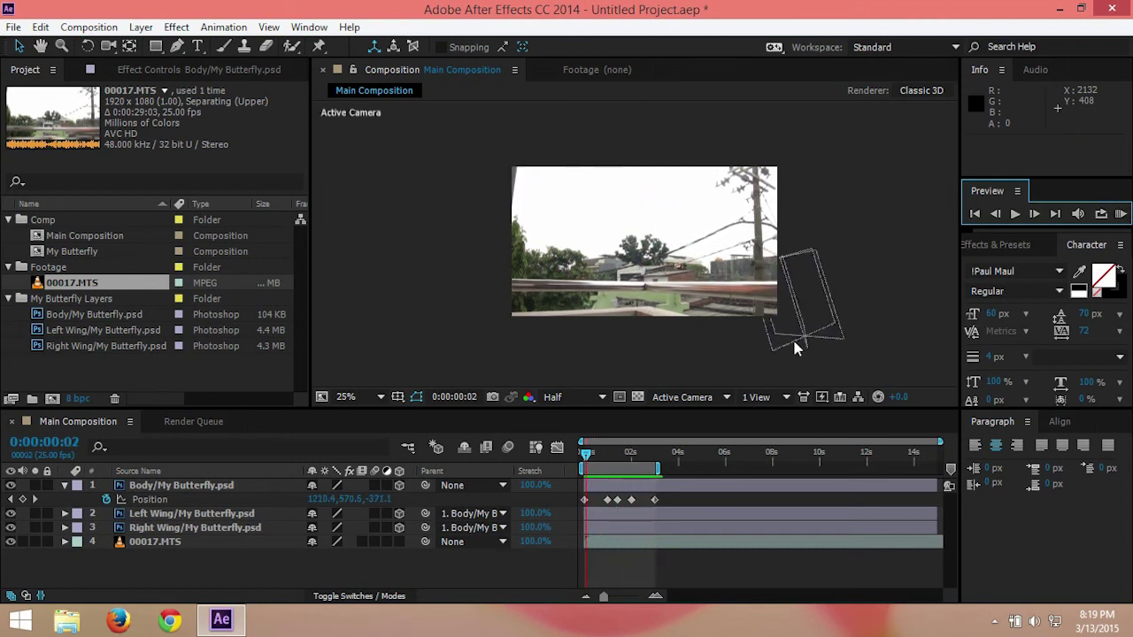
click(605, 453)
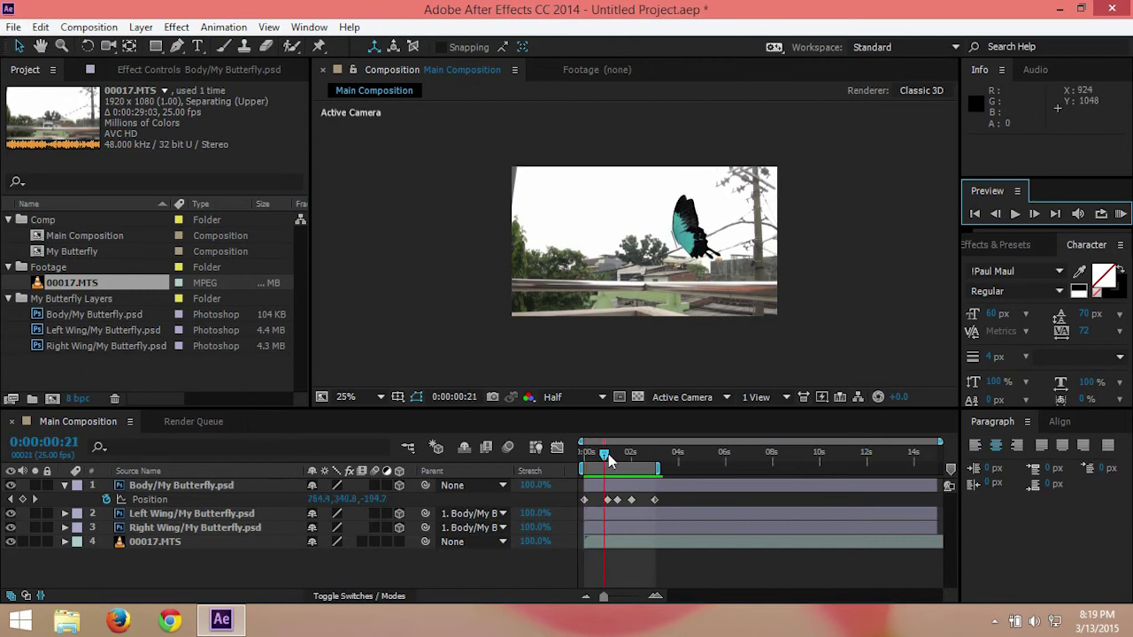
click(186, 540)
- Collapse the Body layer's Position, select the three butterfly layers and zoom the view out
click(63, 486)
click(158, 486)
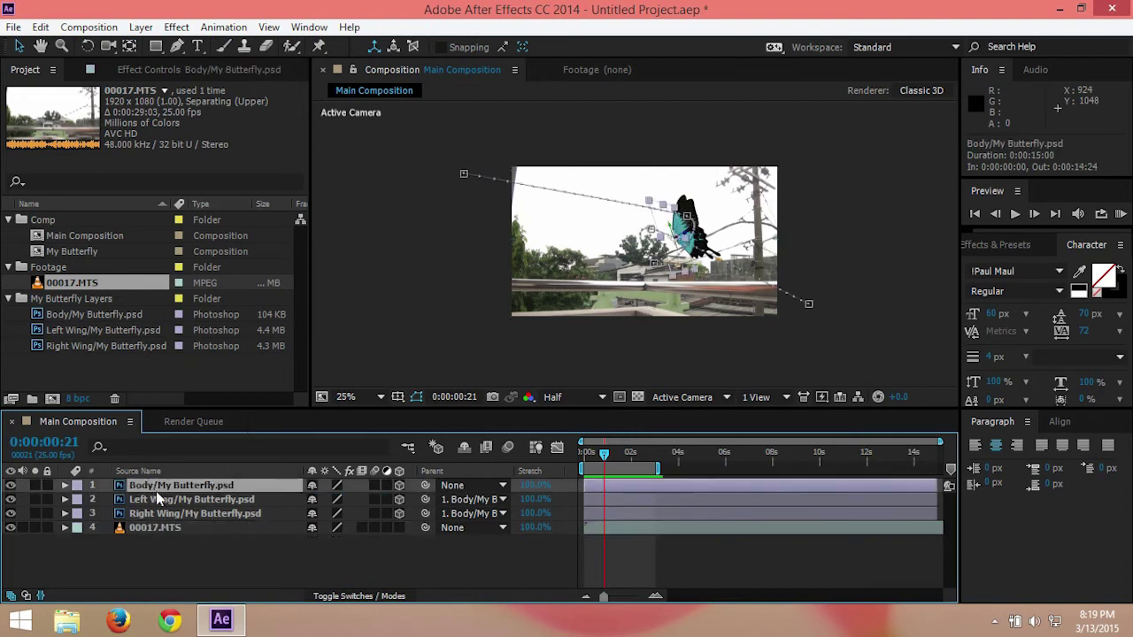
shift+click(166, 514)
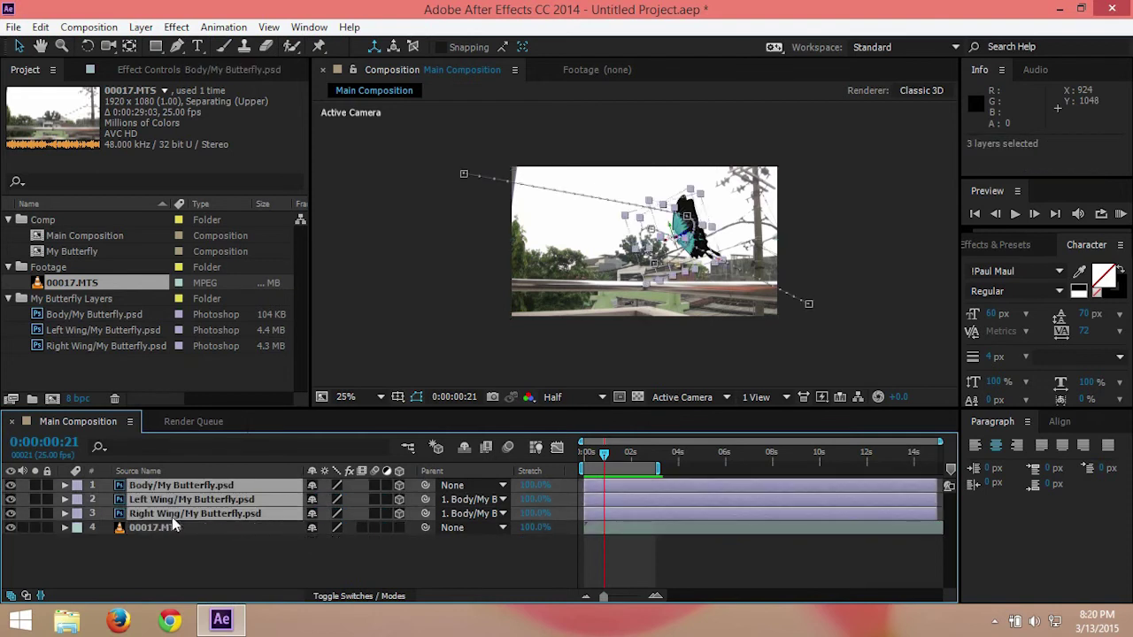
scroll(648, 279, up, 2)
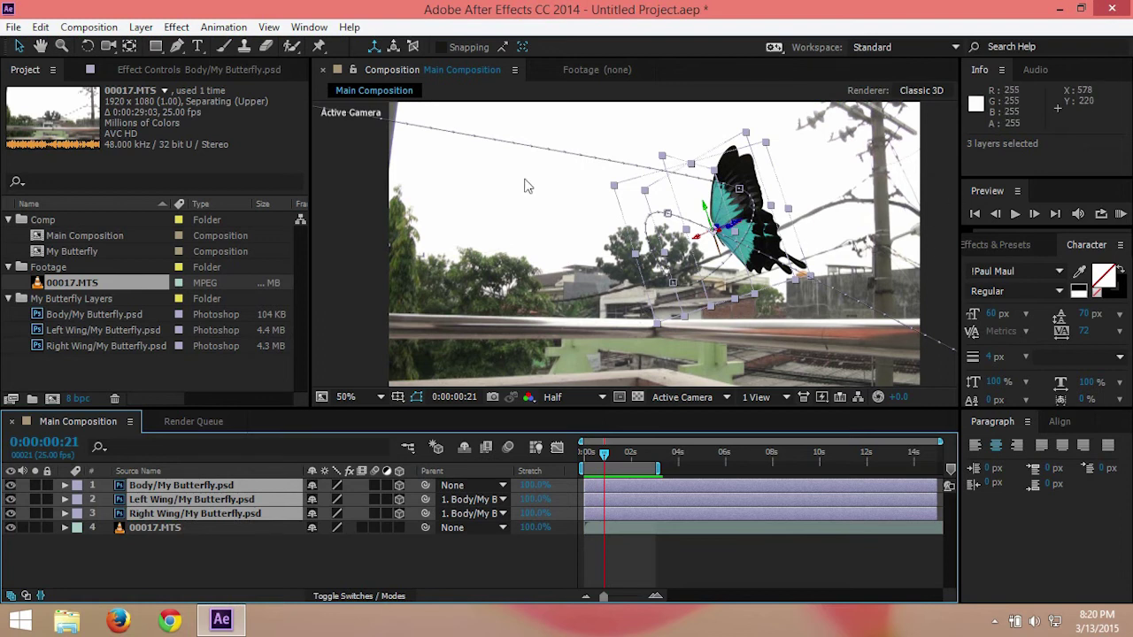
key(comma)
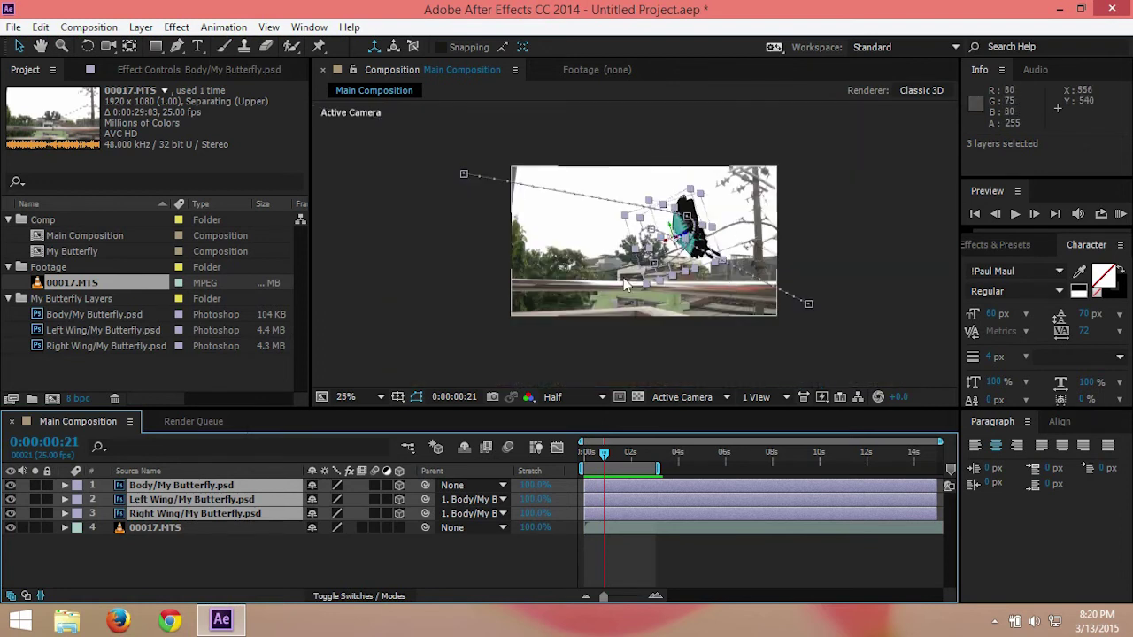
right_click(220, 491)
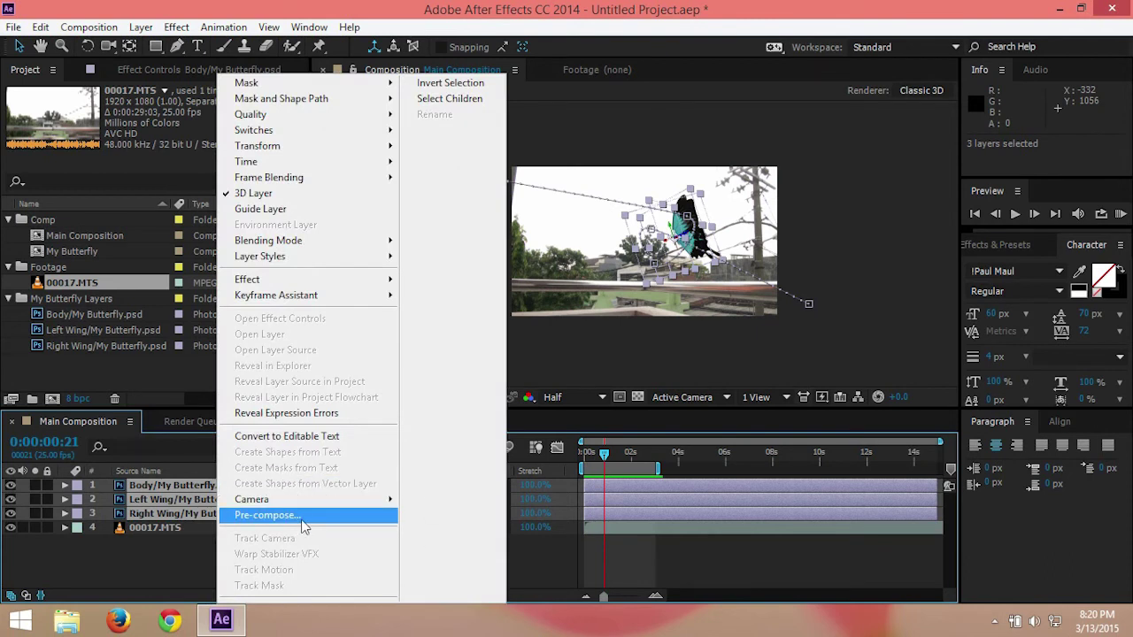
click(152, 604)
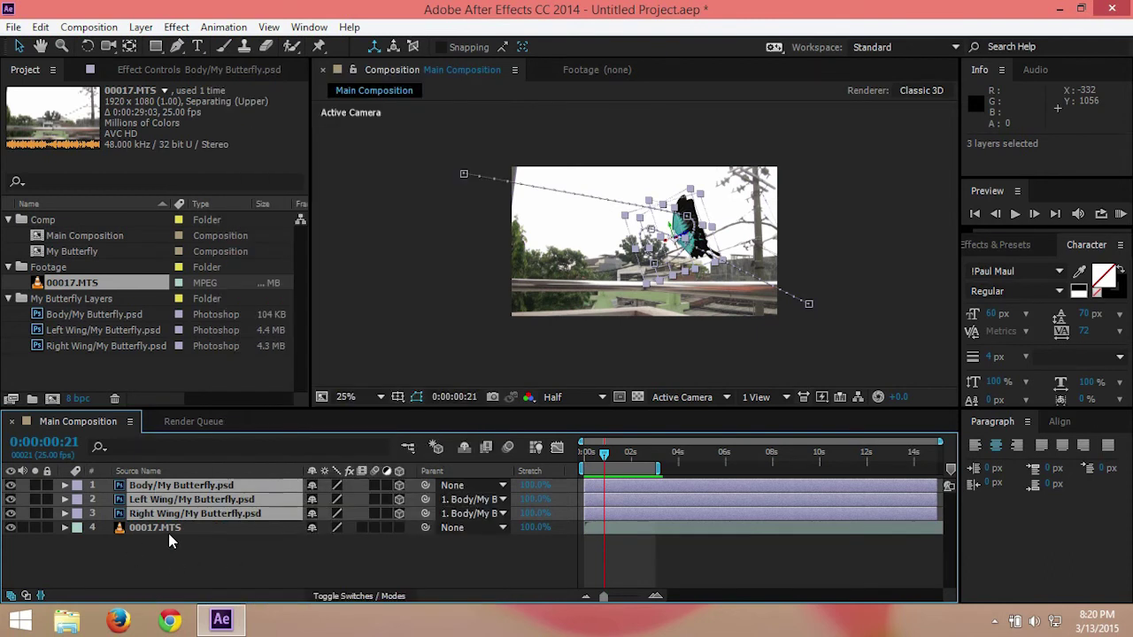
- Reselect the Body and both wing layers and choose Pre-compose
click(172, 538)
click(182, 513)
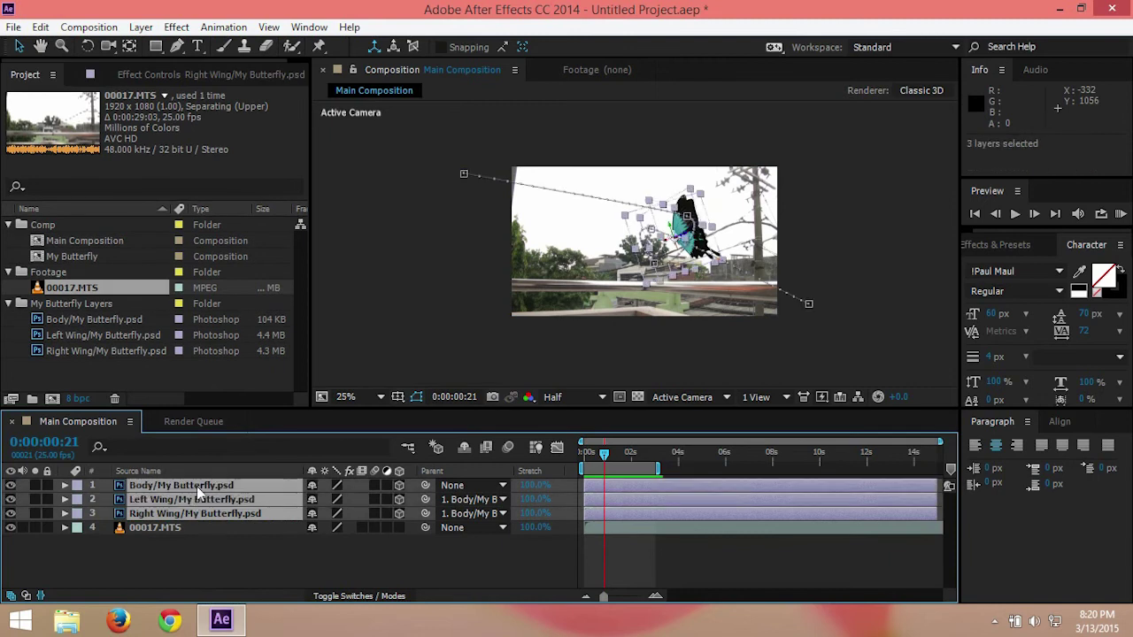
drag(206, 522, 221, 487)
right_click(221, 487)
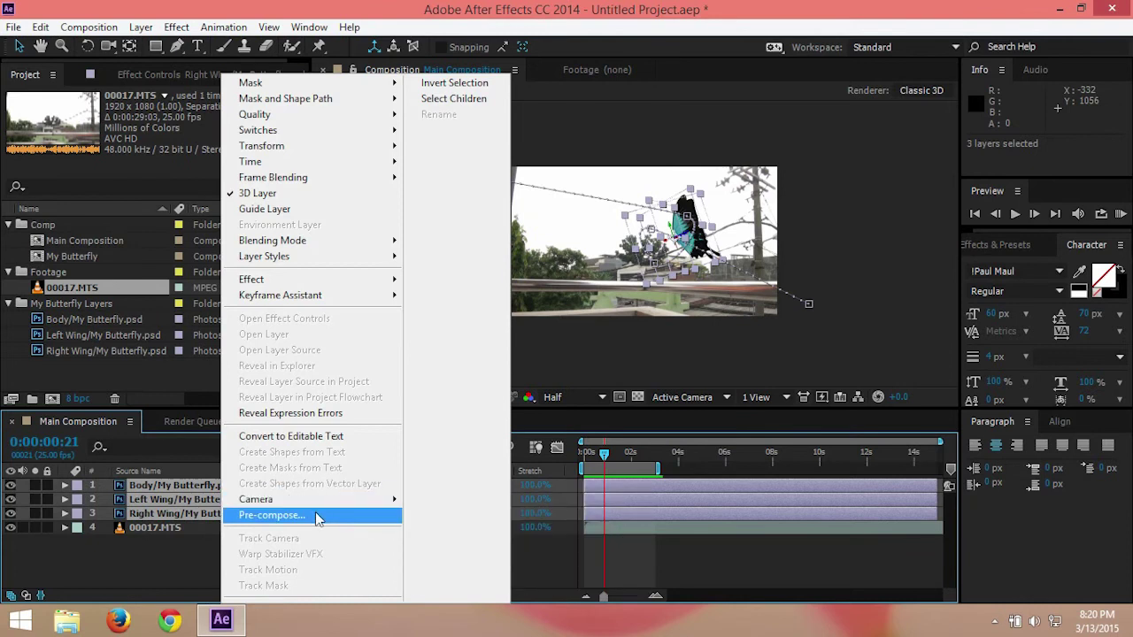
click(318, 519)
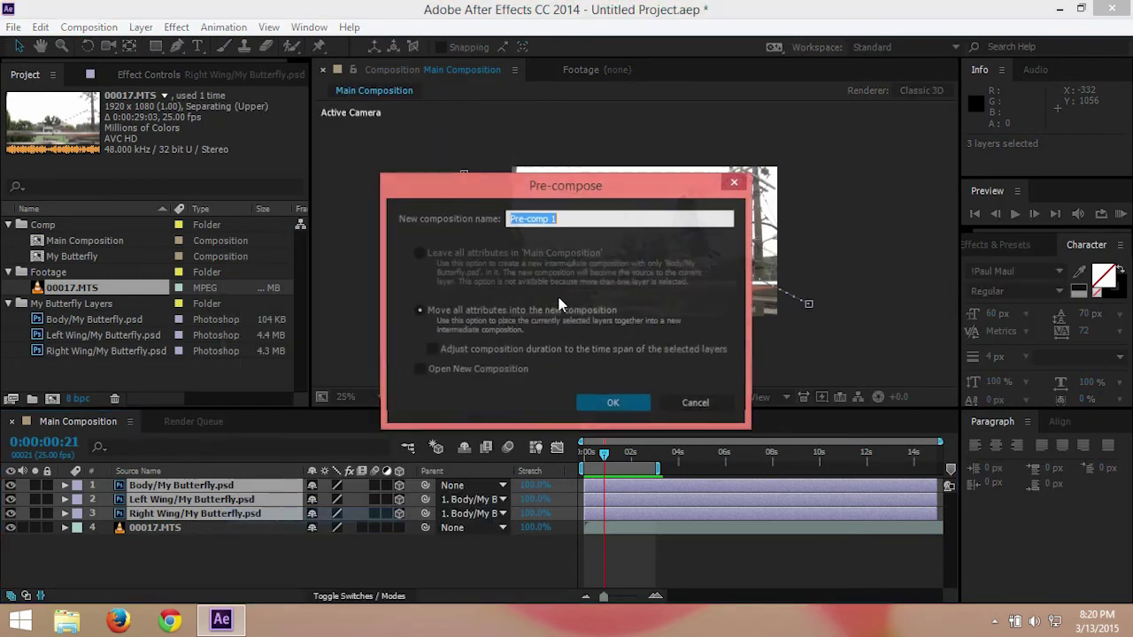
- Name the pre-composition 'Butterfly', confirm it, and scrub the flight at 50% view
text(Butterfly)
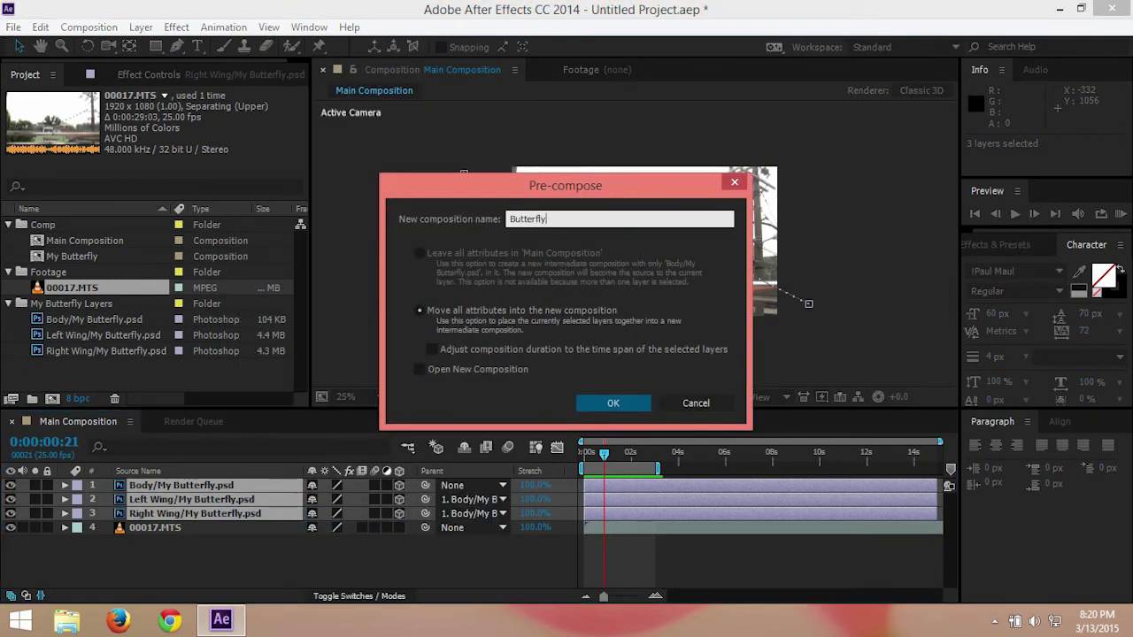
key(Return)
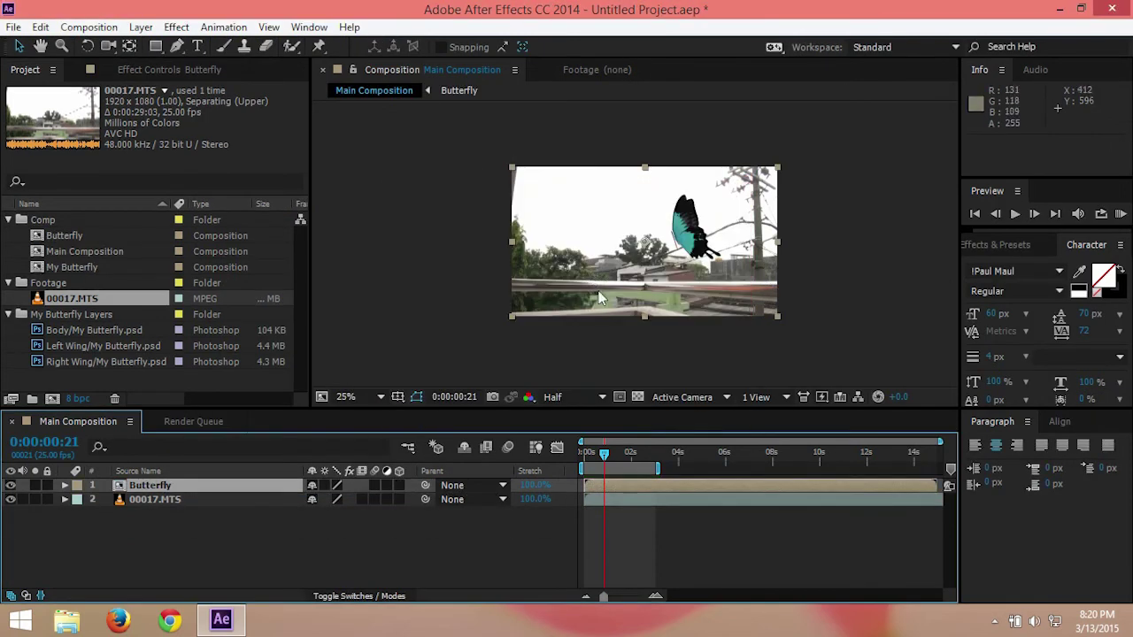
drag(596, 466, 638, 474)
key(period)
click(219, 524)
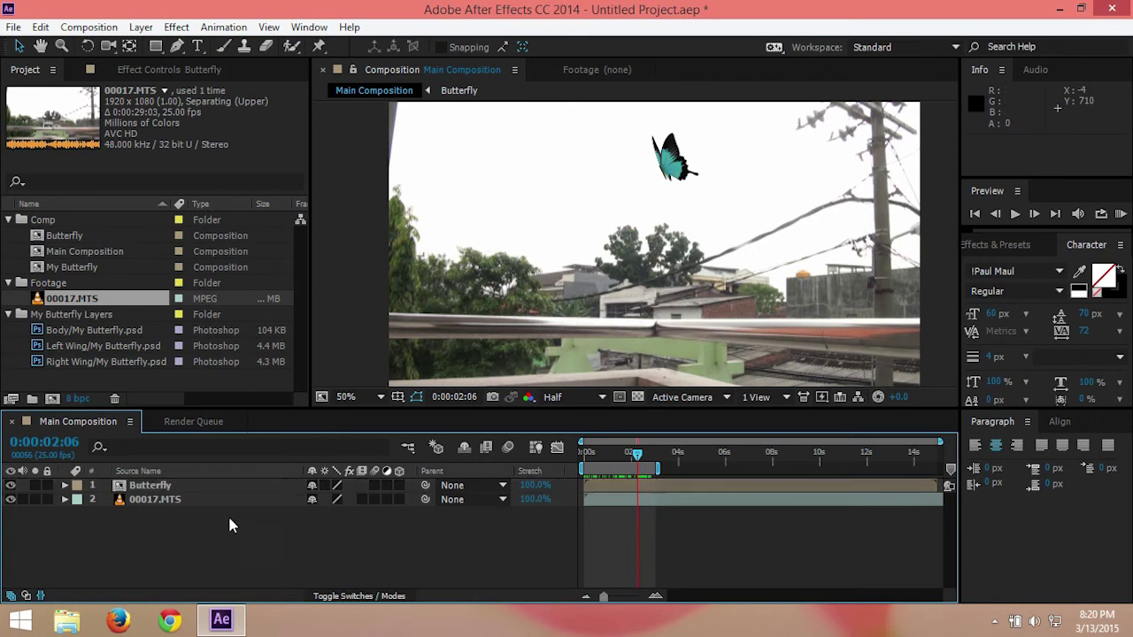
- Create a new Adjustment Layer via Layer > New
click(140, 27)
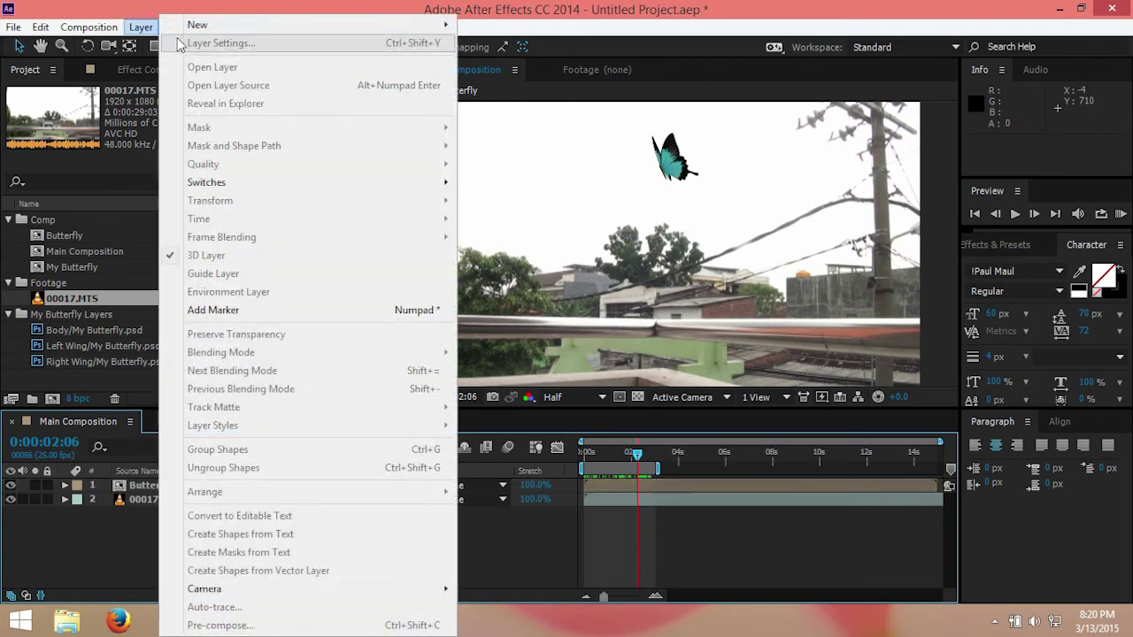
mouse_move(265, 25)
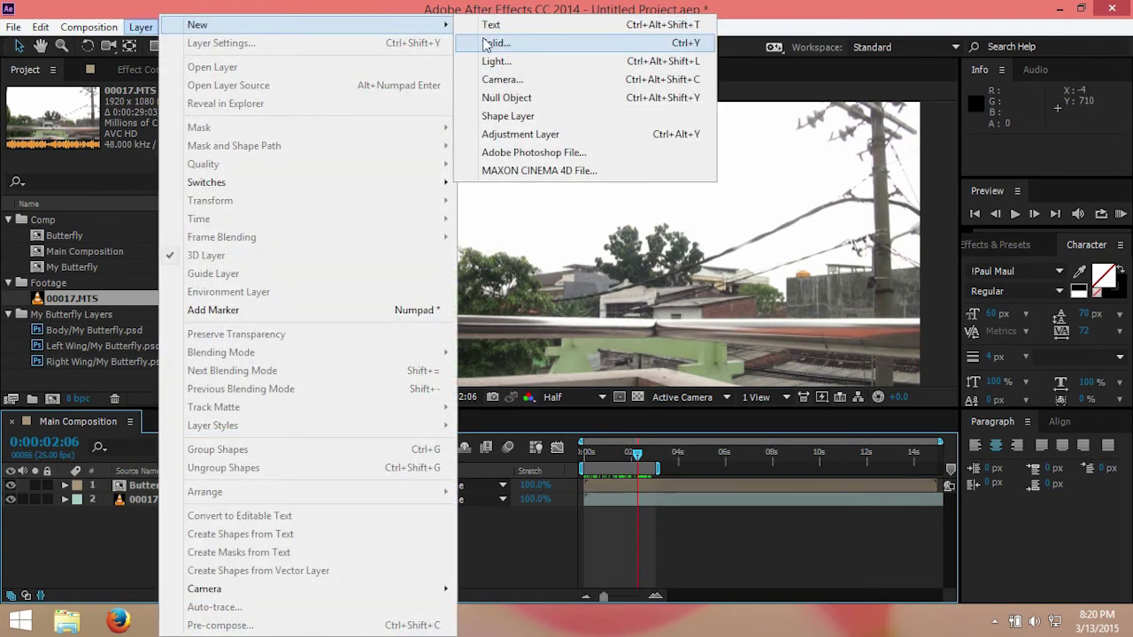
click(147, 29)
click(144, 27)
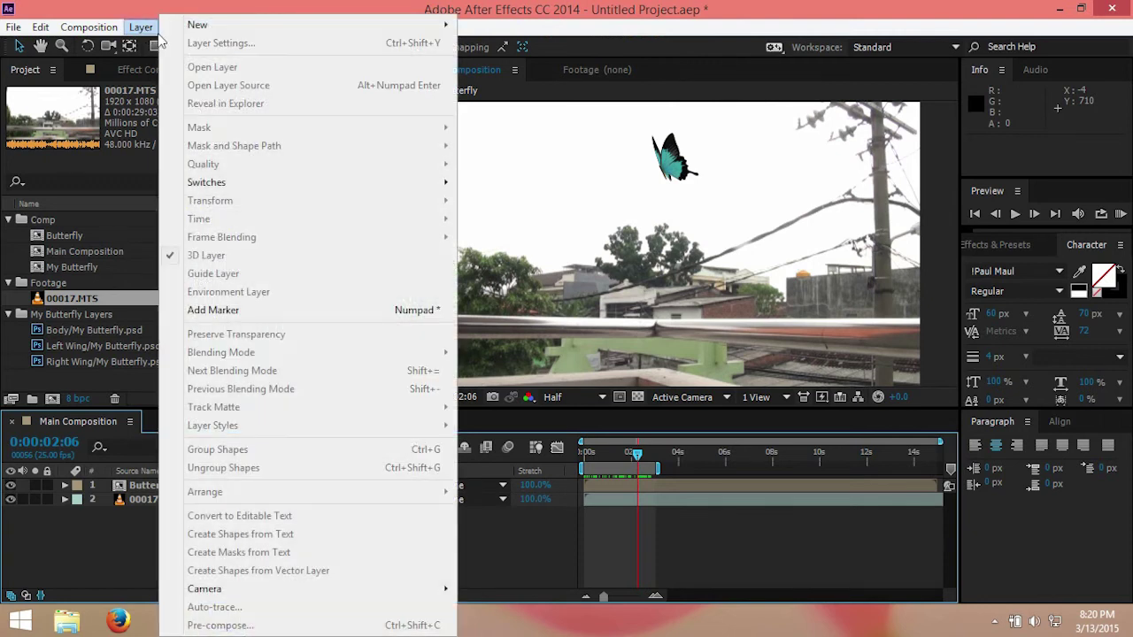
mouse_move(230, 24)
click(552, 135)
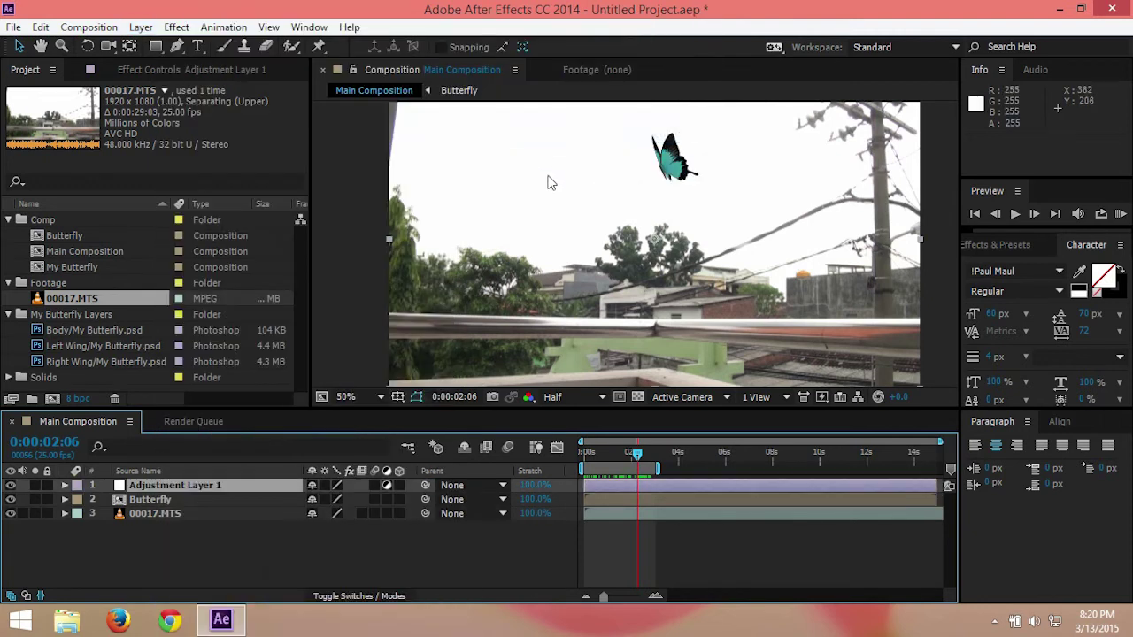
- Apply Curves to Adjustment Layer 1 and pull down the RGB curve to darken
click(180, 29)
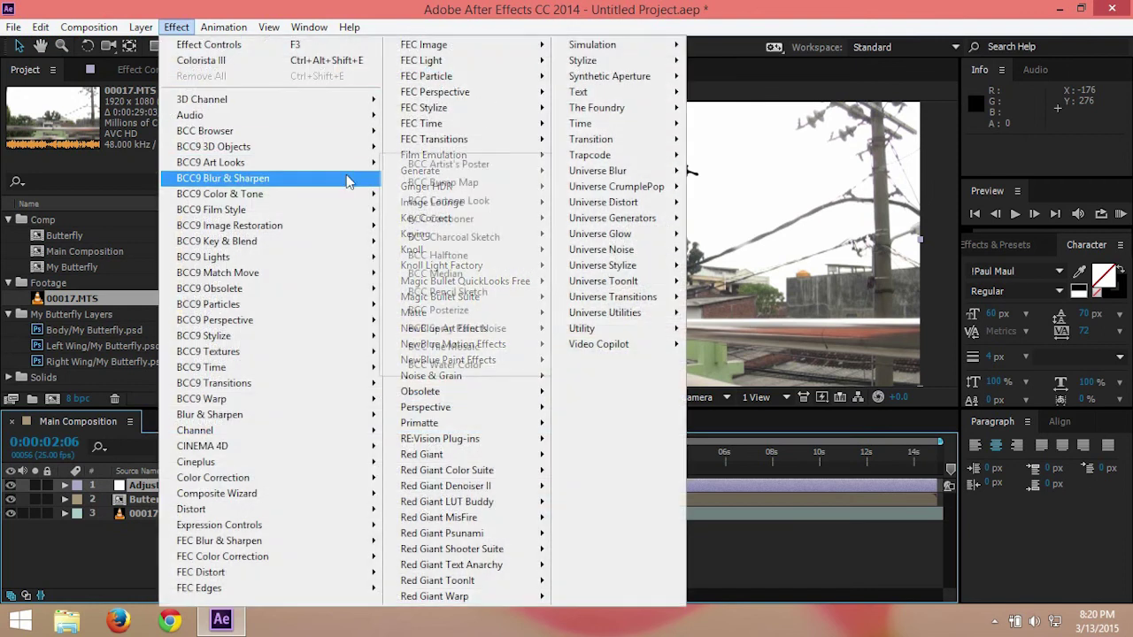
mouse_move(265, 478)
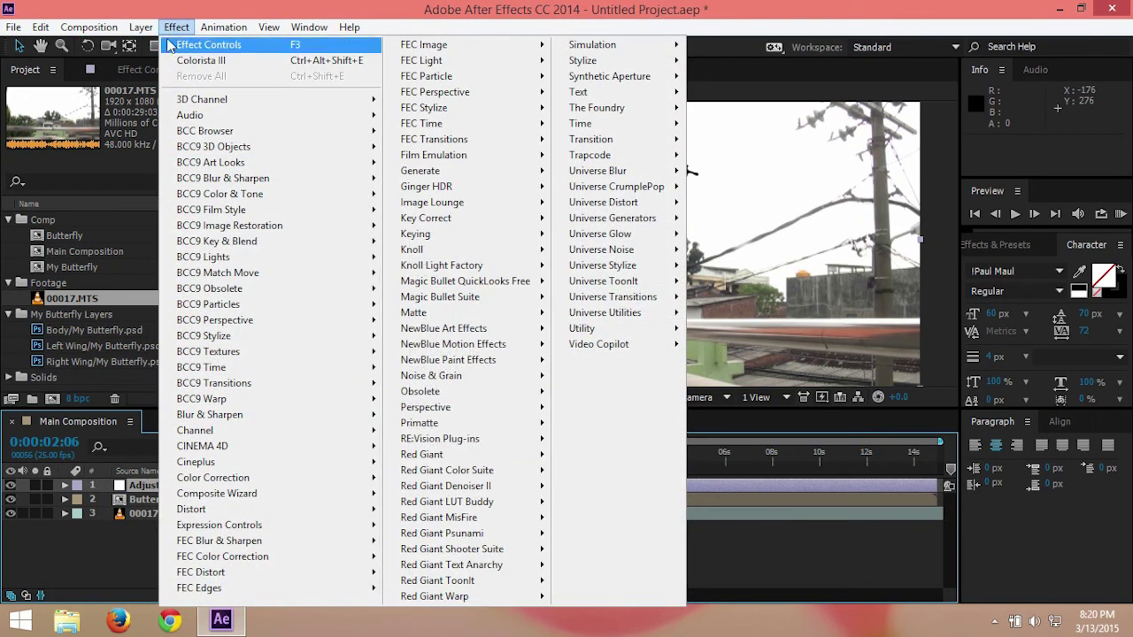
mouse_move(315, 476)
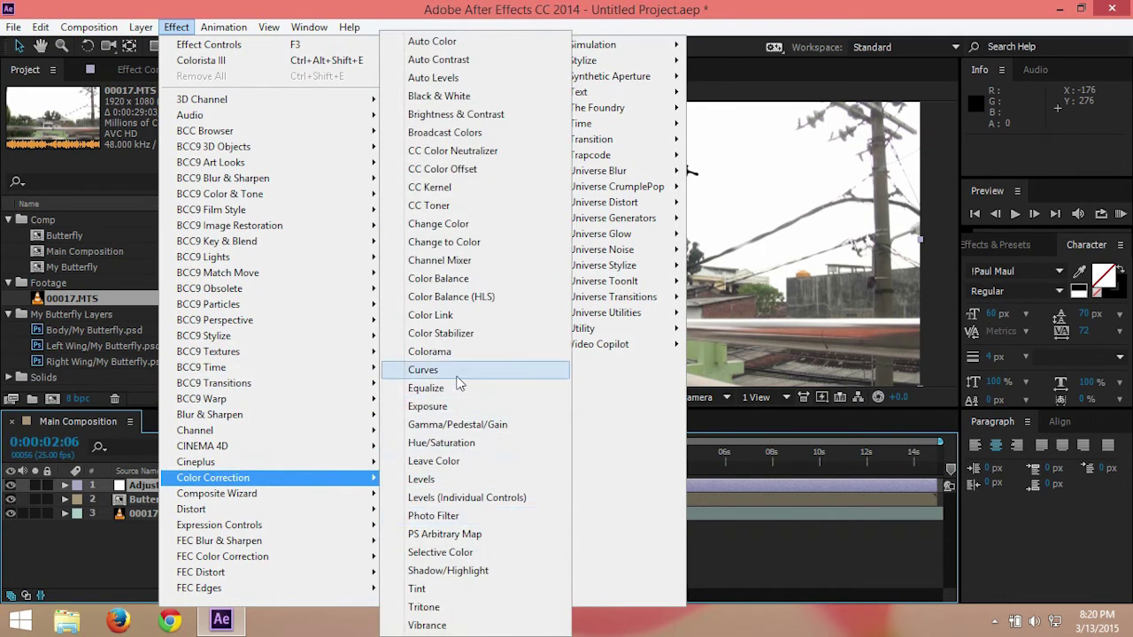
click(429, 370)
drag(149, 263, 158, 291)
- Raise the Red channel curve to warm the image, then lift the Green curve
click(212, 120)
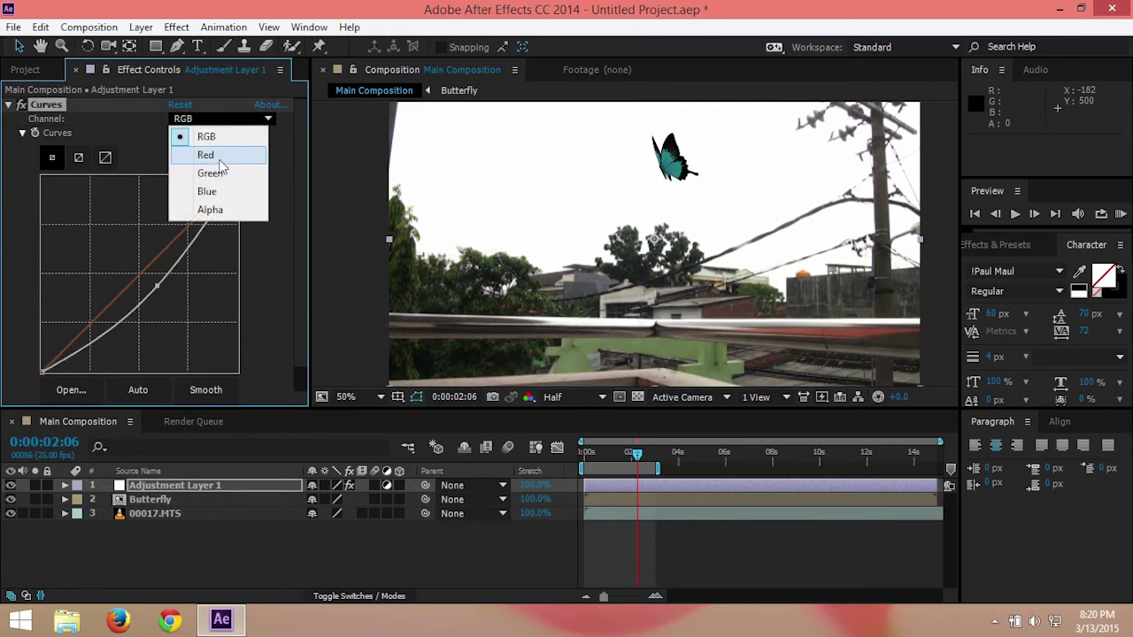
click(222, 151)
mouse_move(147, 273)
mouse_down()
mouse_move(131, 258)
mouse_move(148, 278)
mouse_up()
click(213, 118)
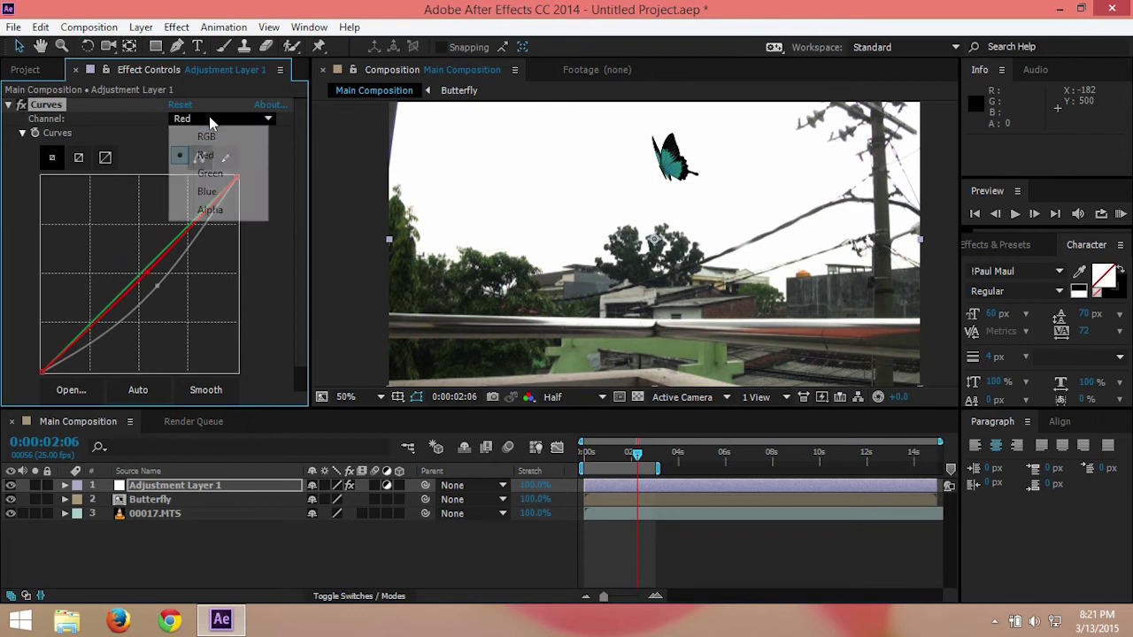
click(208, 170)
drag(142, 273, 141, 275)
- Undo a stray Red curve tweak and leave Curves on the Blue channel
click(237, 117)
click(228, 191)
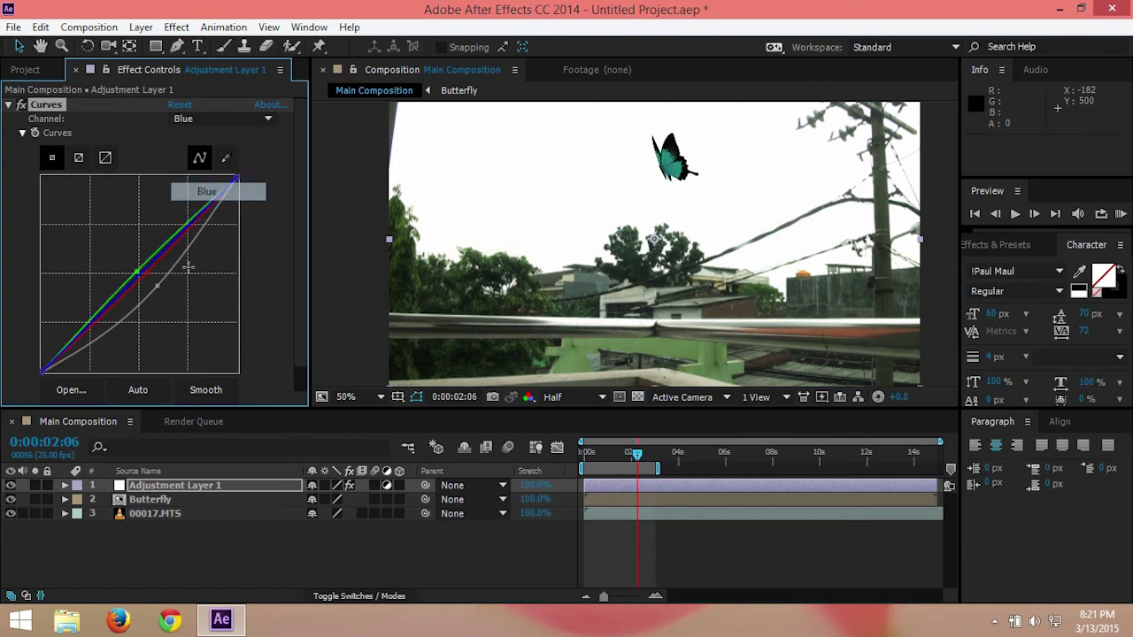
click(222, 118)
click(205, 154)
drag(156, 273, 153, 271)
key(ctrl+z)
key(ctrl+z)
key(ctrl+z)
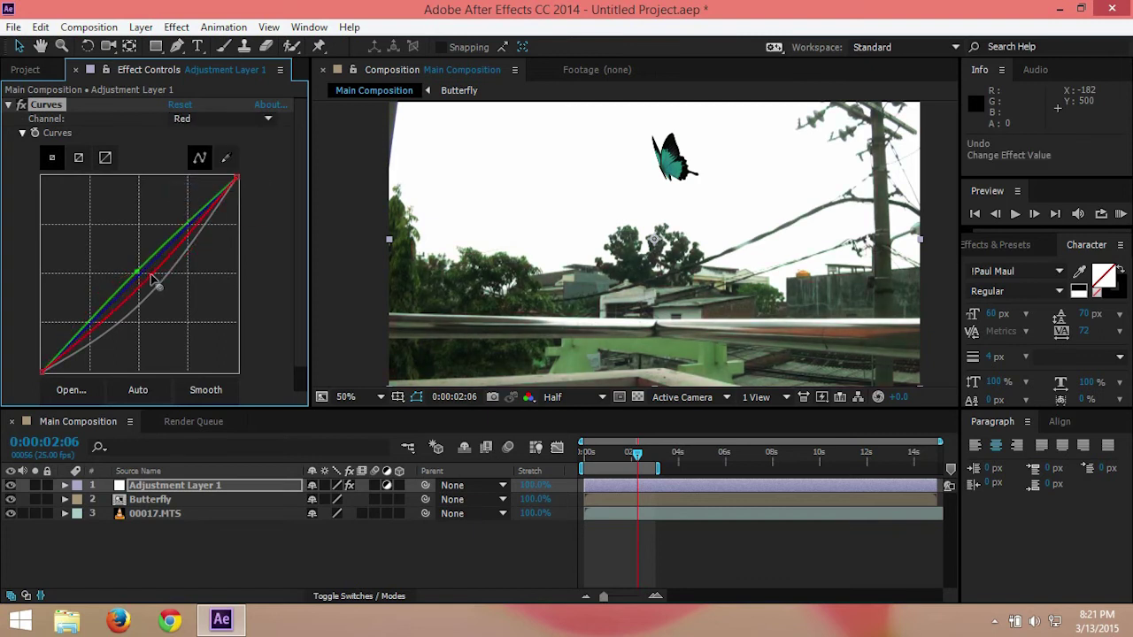
click(239, 119)
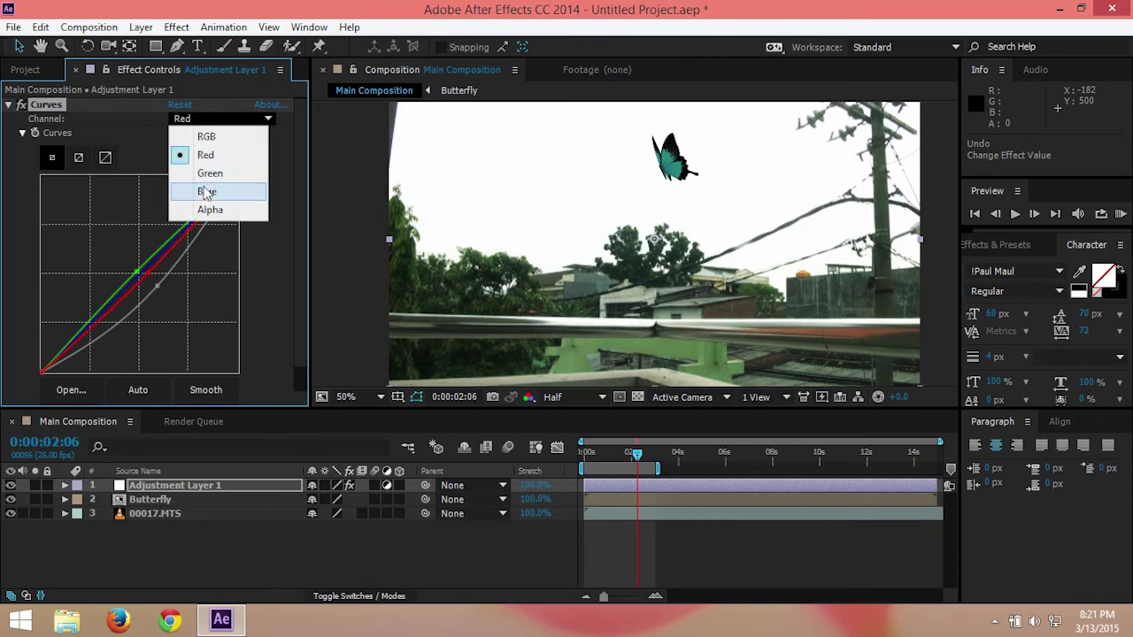
click(203, 188)
key(ctrl+z)
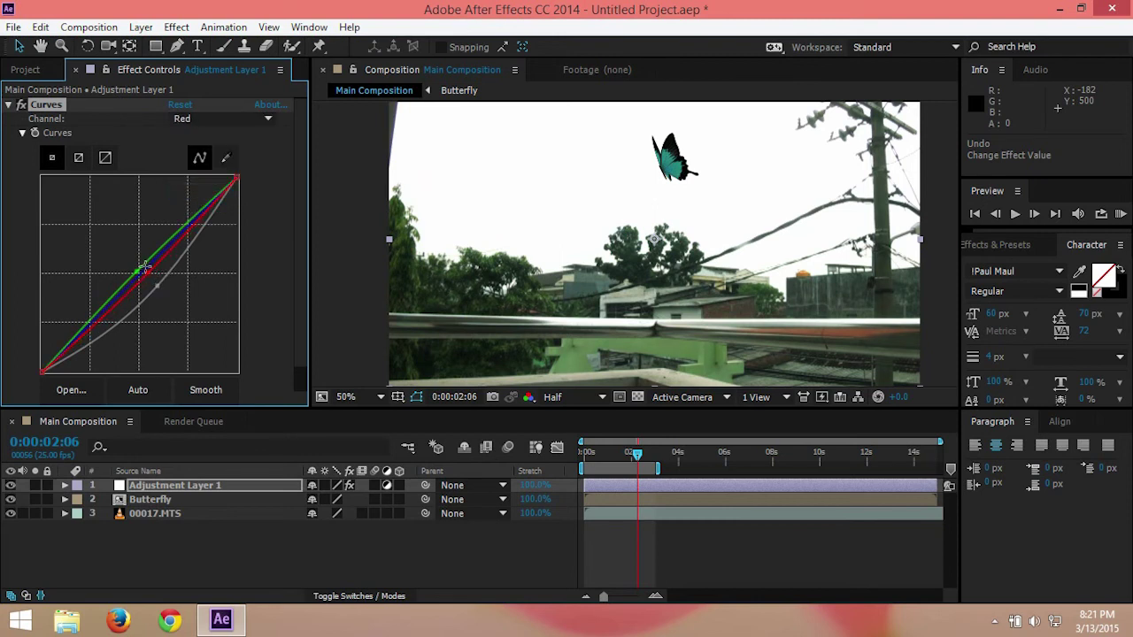
key(ctrl+shift+z)
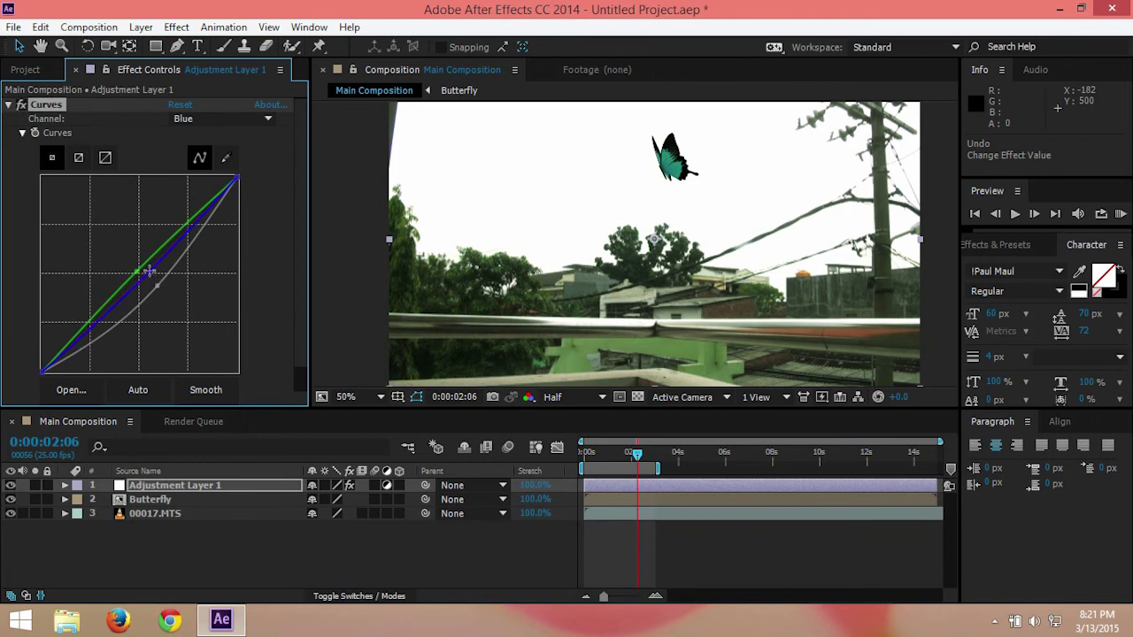
- Apply Color Matcher to the Butterfly layer with 00017.MTS as target layer
click(169, 499)
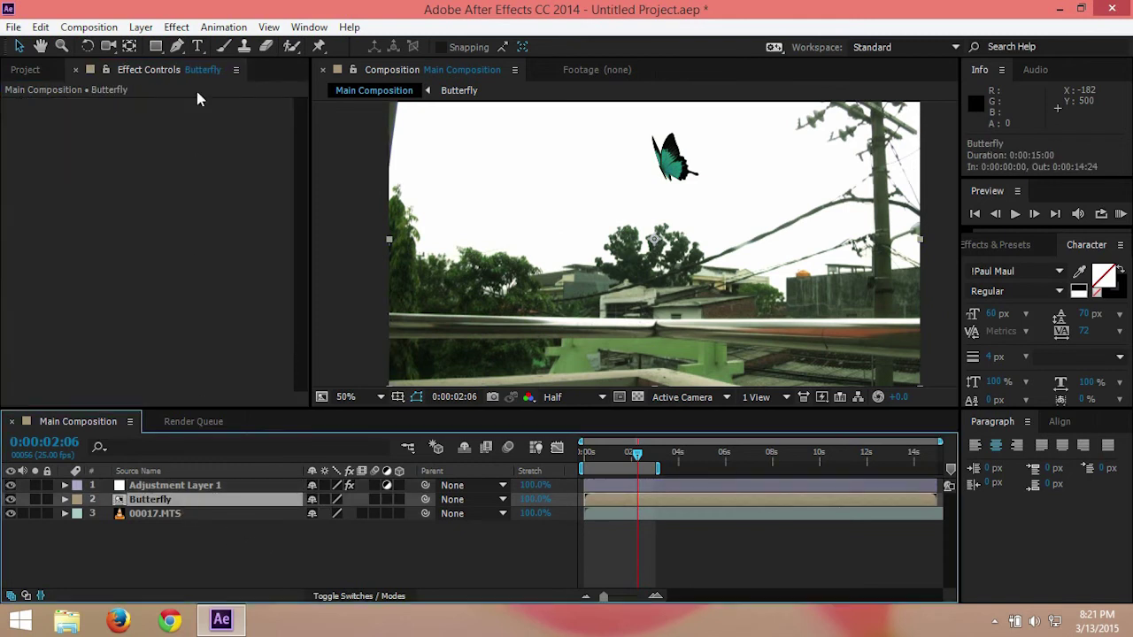
click(177, 27)
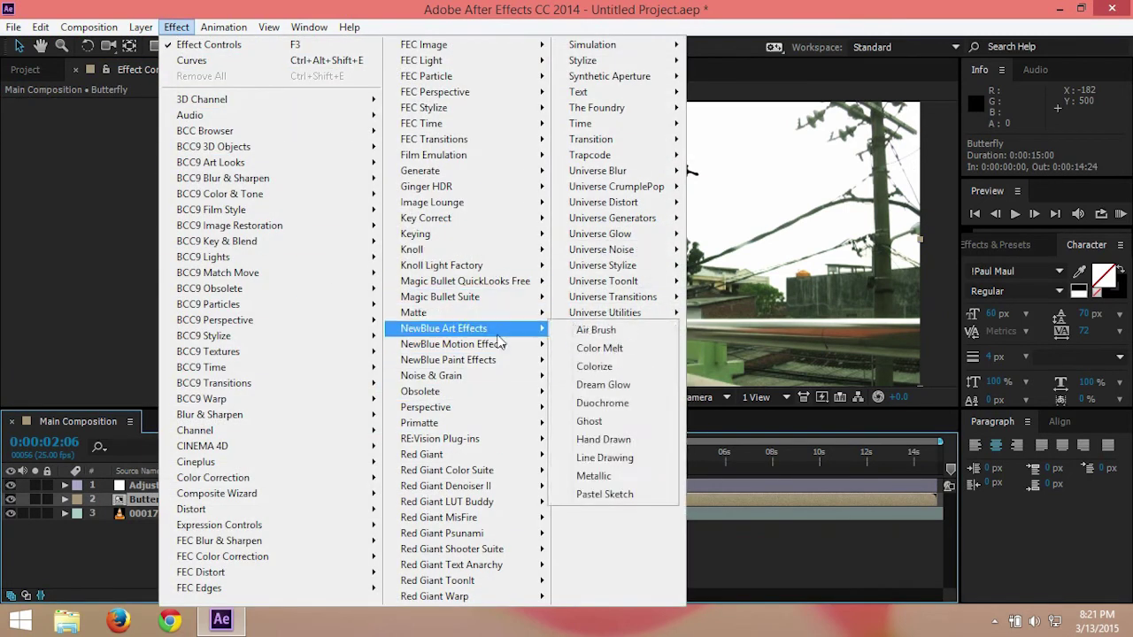
mouse_move(478, 218)
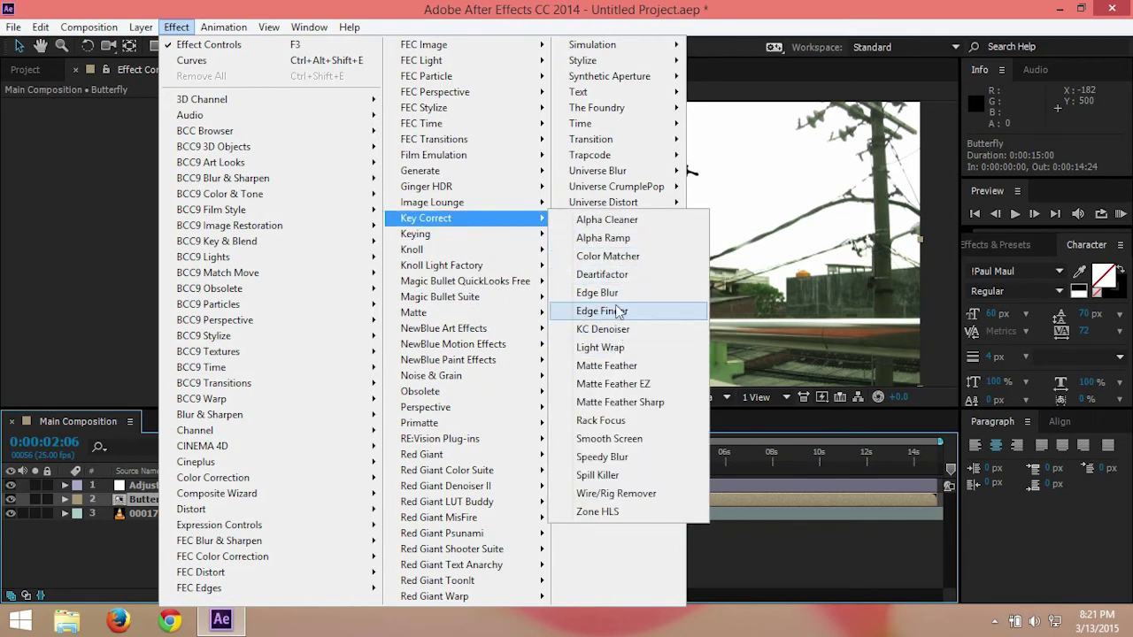
click(619, 255)
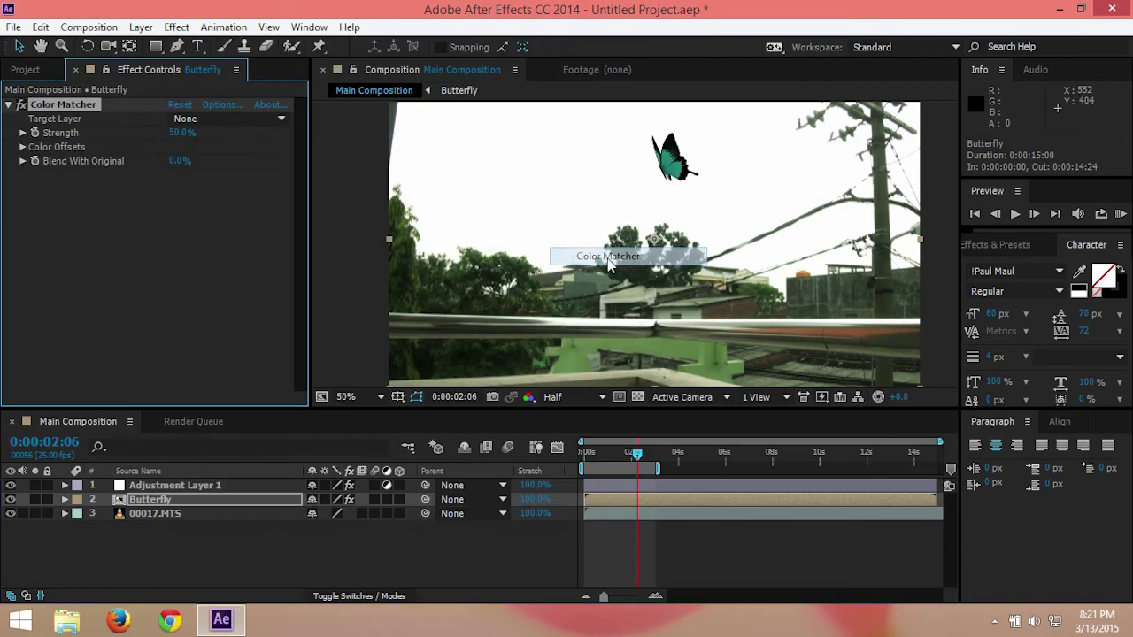
click(231, 119)
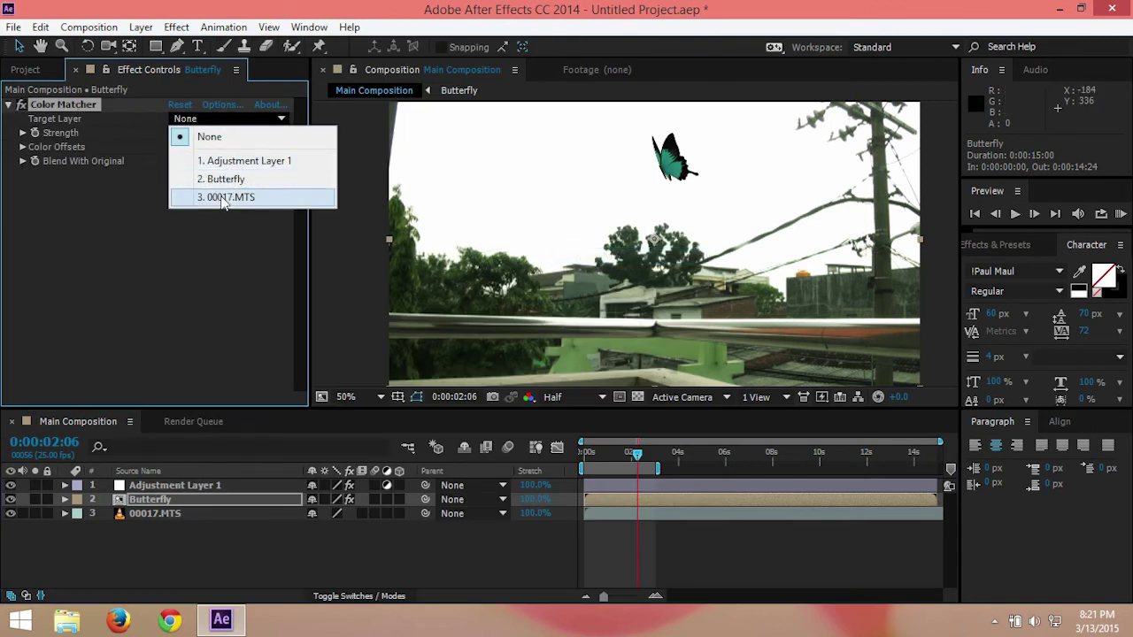
click(226, 198)
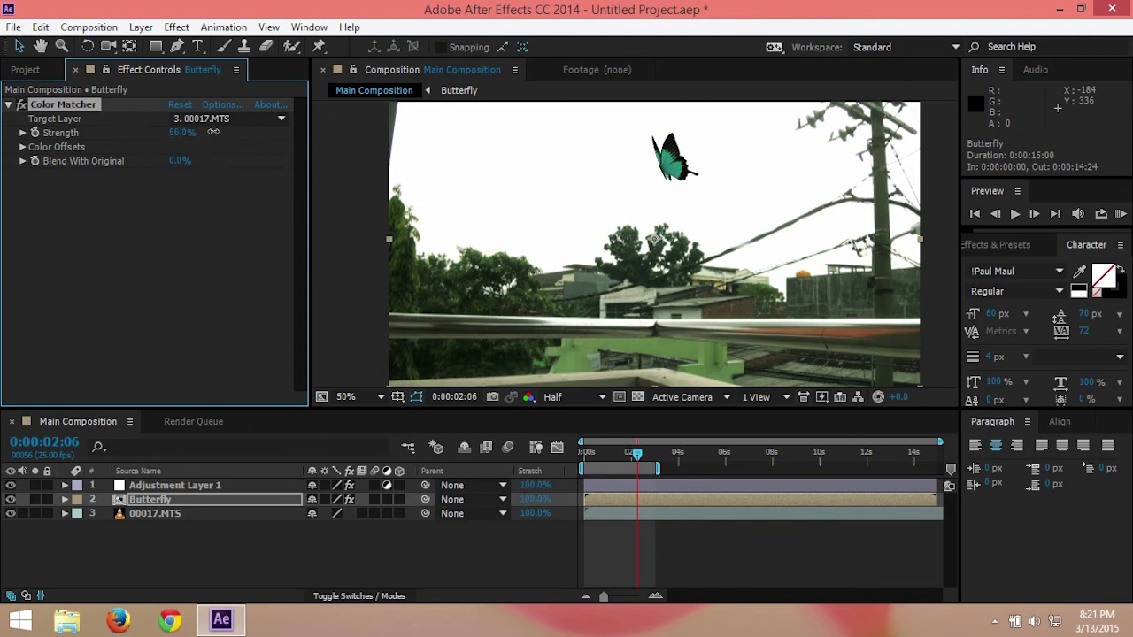
- Set Color Matcher Strength to 80% and check the butterfly around 0:00:01:02
mouse_move(263, 128)
mouse_down()
mouse_move(174, 134)
mouse_move(284, 140)
mouse_move(279, 120)
mouse_up()
text(80)
key(Return)
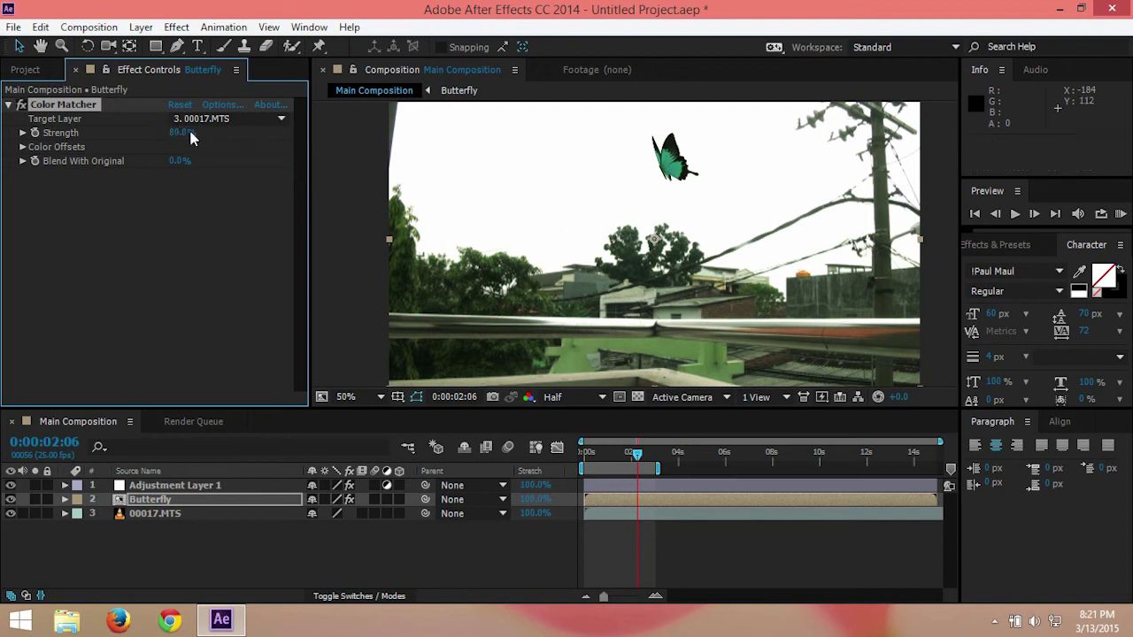
click(608, 453)
mouse_move(608, 458)
mouse_down()
mouse_move(588, 454)
mouse_move(610, 454)
mouse_up()
- Apply Magic Bullet Mojo to Adjustment Layer 1 with Mojo 20 and Warm It 25
click(226, 560)
click(180, 486)
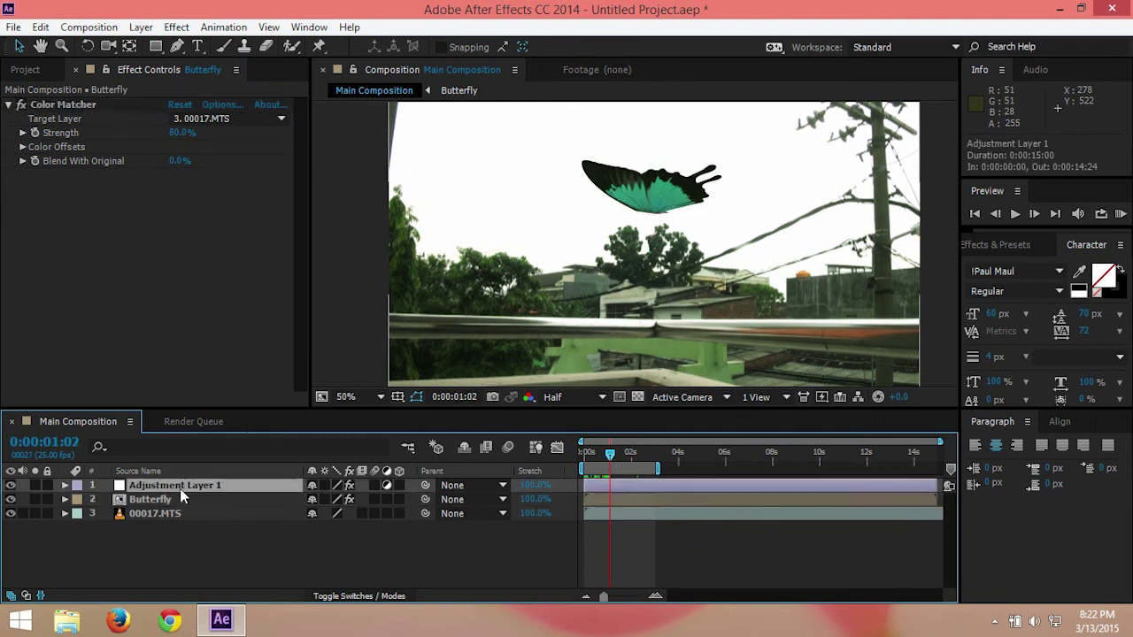
click(177, 27)
mouse_move(265, 225)
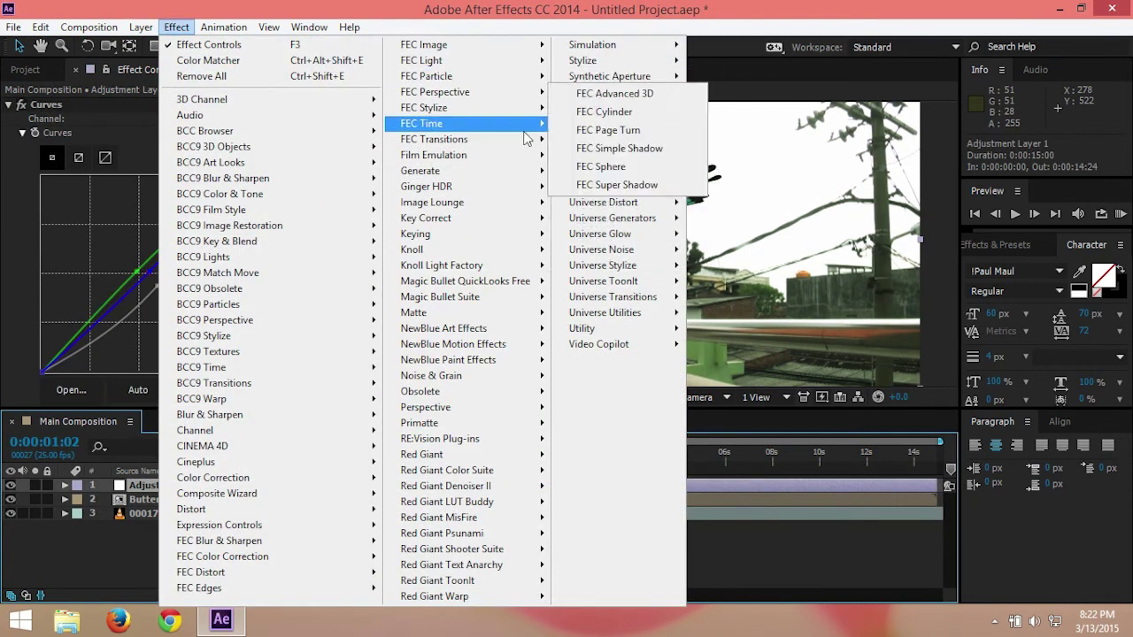
mouse_move(511, 313)
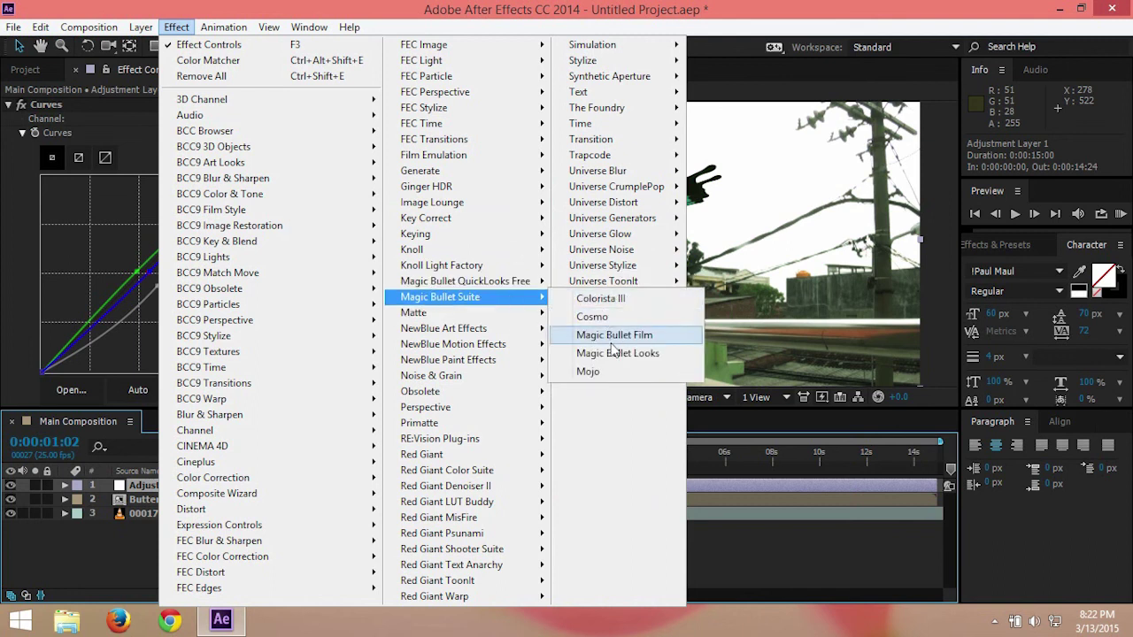
click(589, 371)
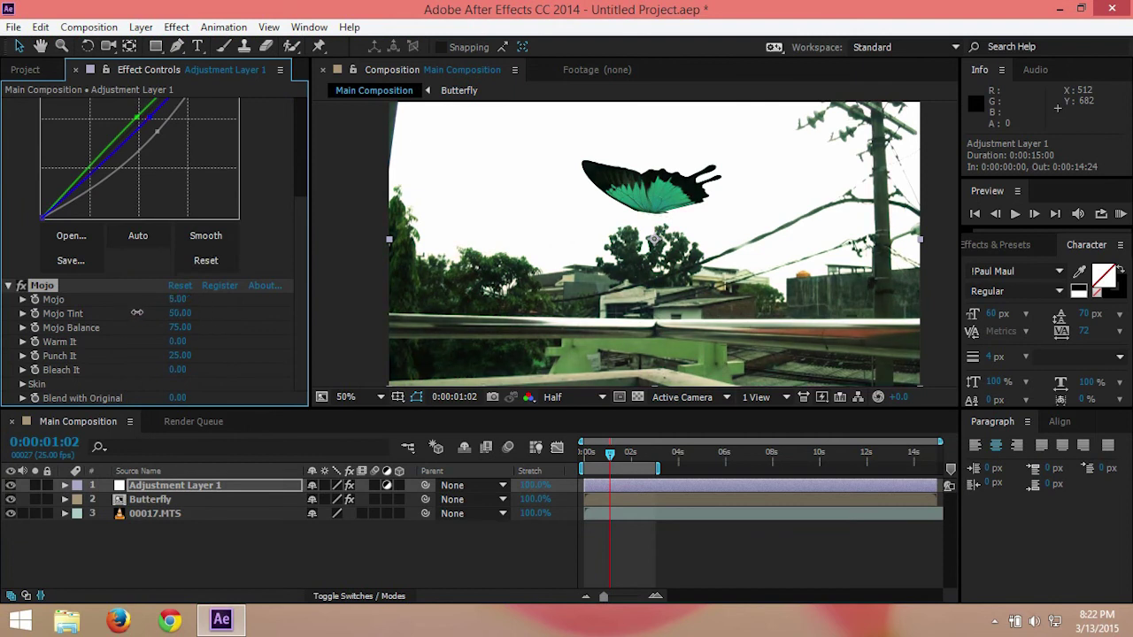
drag(177, 300, 159, 308)
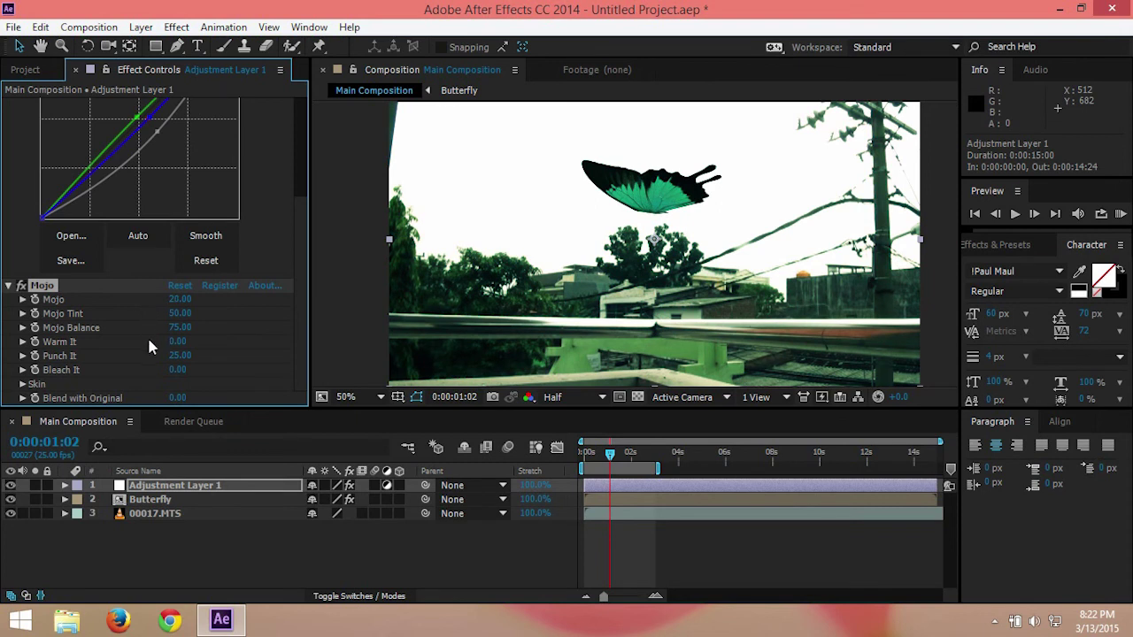
drag(178, 342, 212, 338)
click(234, 501)
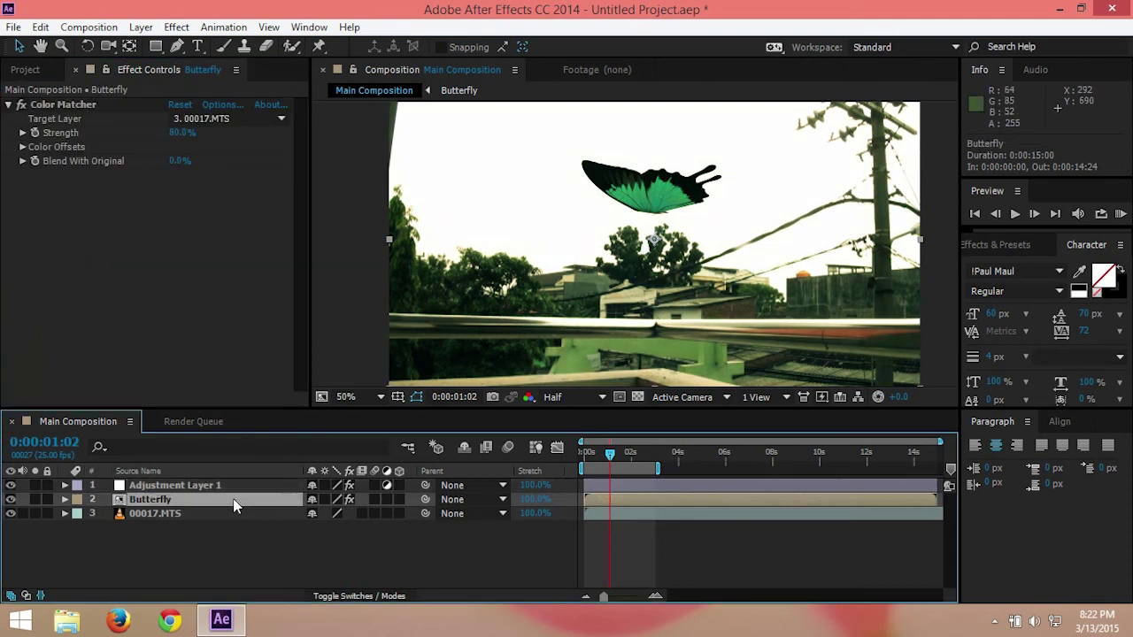
- Apply the Stylize > Glow effect to the Butterfly pre-comp
click(176, 27)
mouse_move(534, 237)
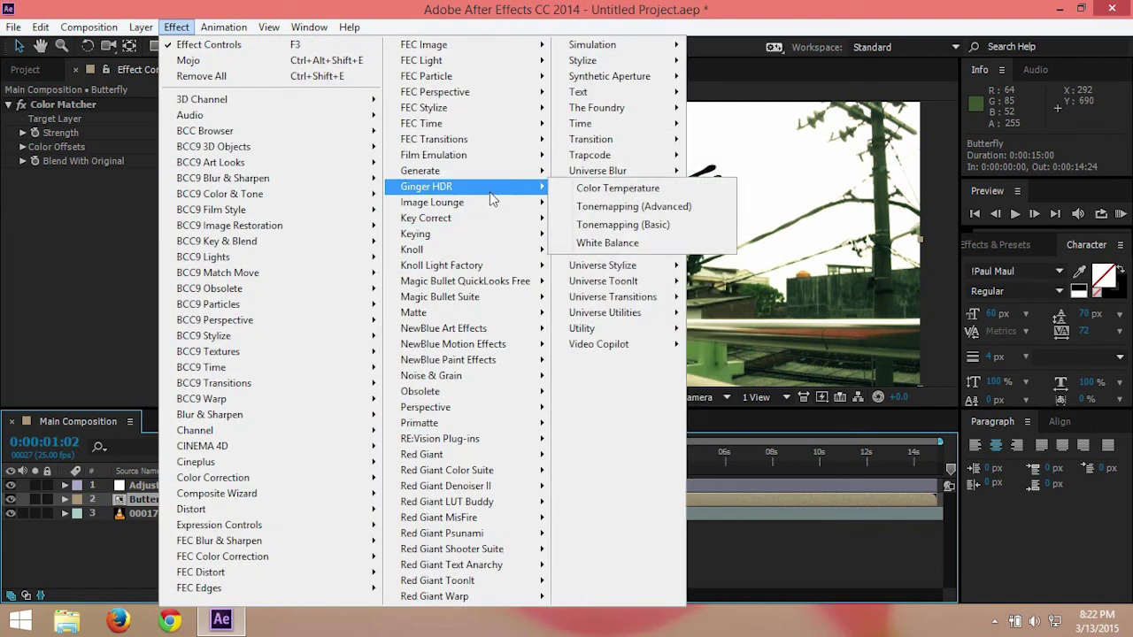
mouse_move(519, 220)
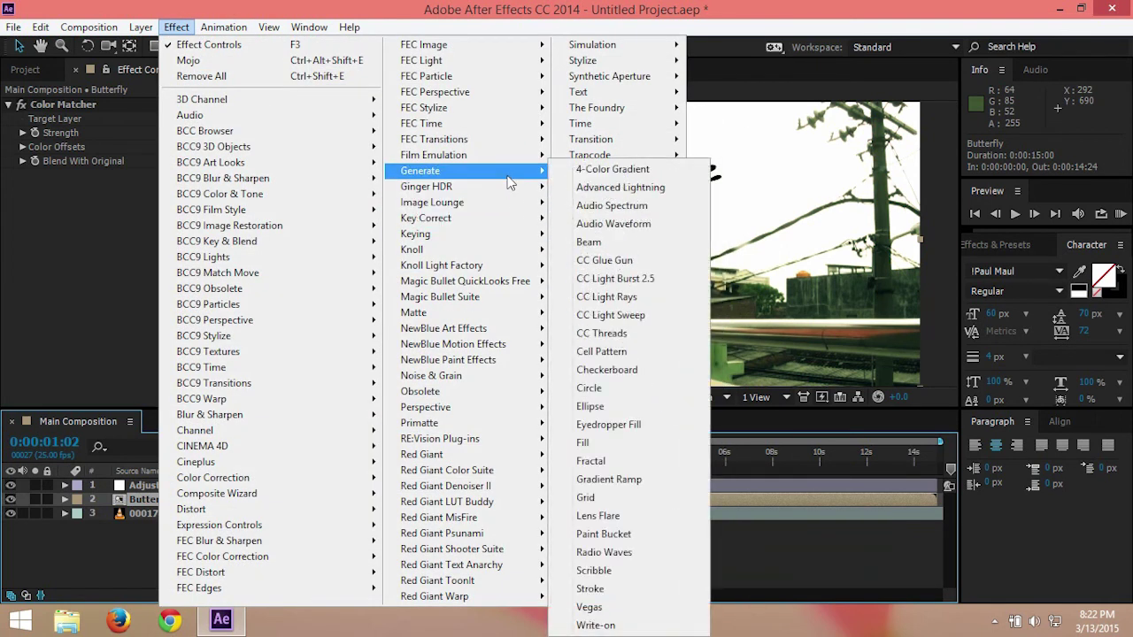
mouse_move(633, 65)
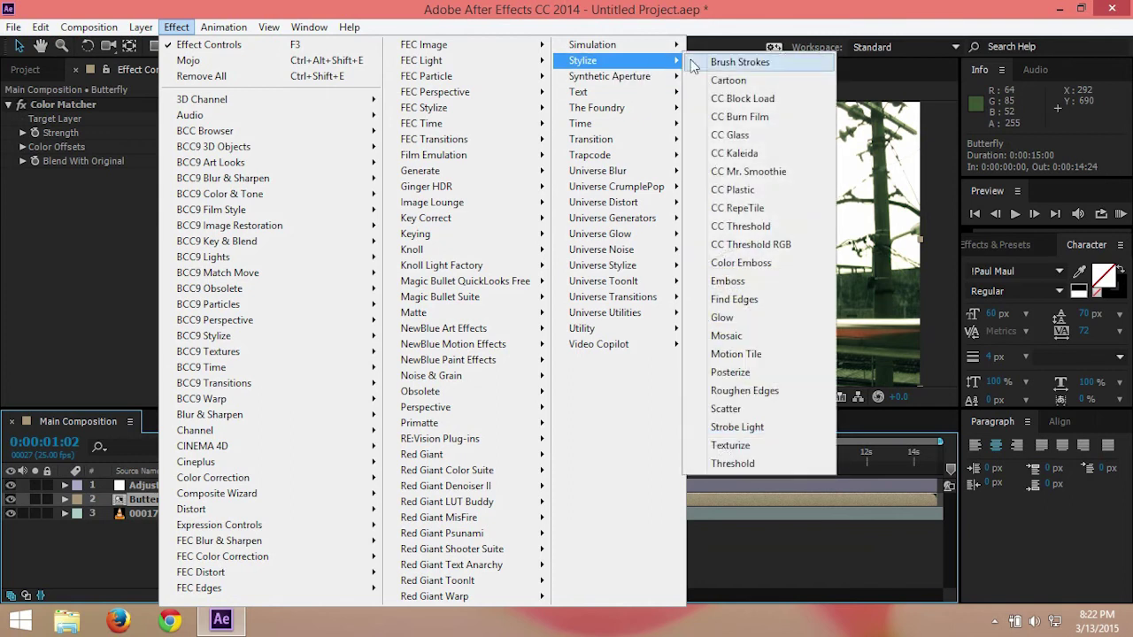
click(726, 317)
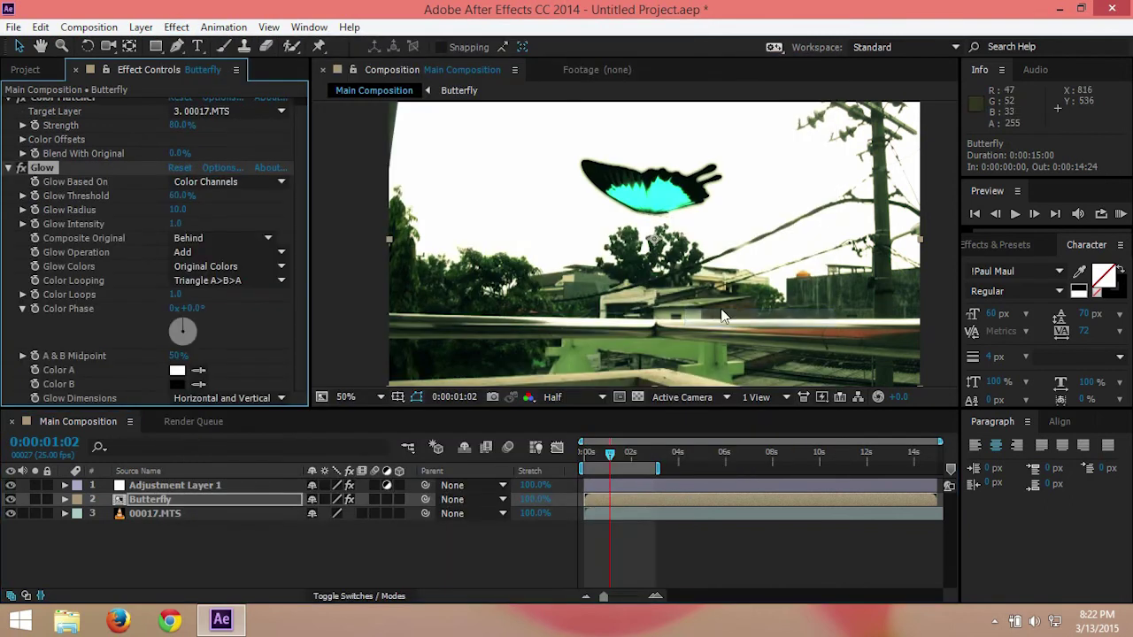
- Set Glow Threshold 70.6%, Radius 12.0 and Intensity 0.4, checking earlier frames
drag(177, 210, 209, 195)
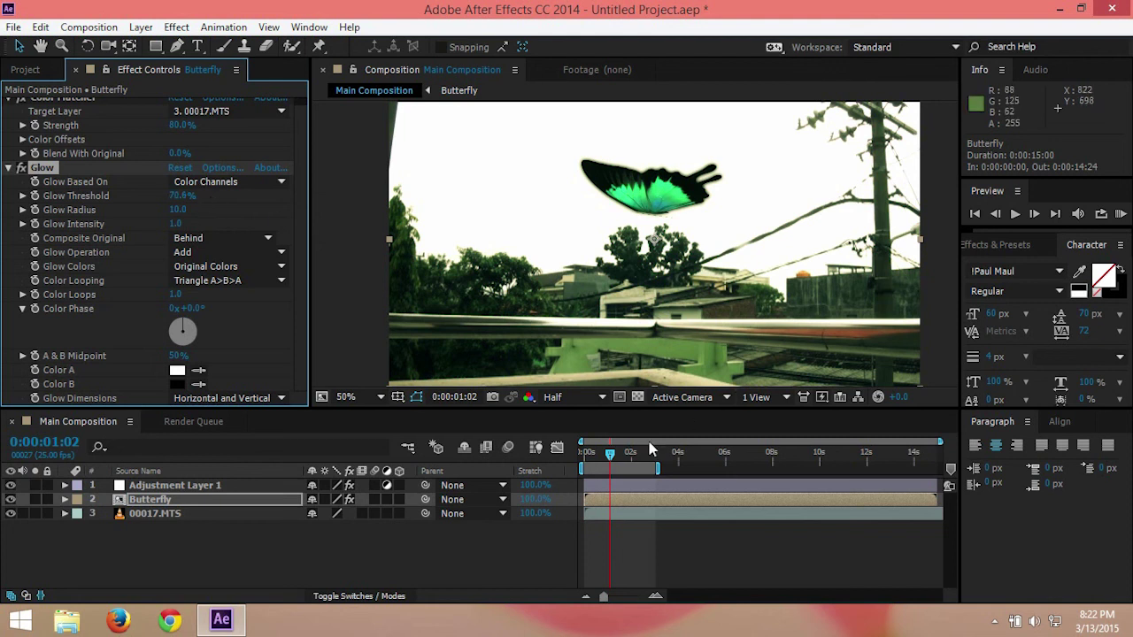
drag(618, 454, 645, 456)
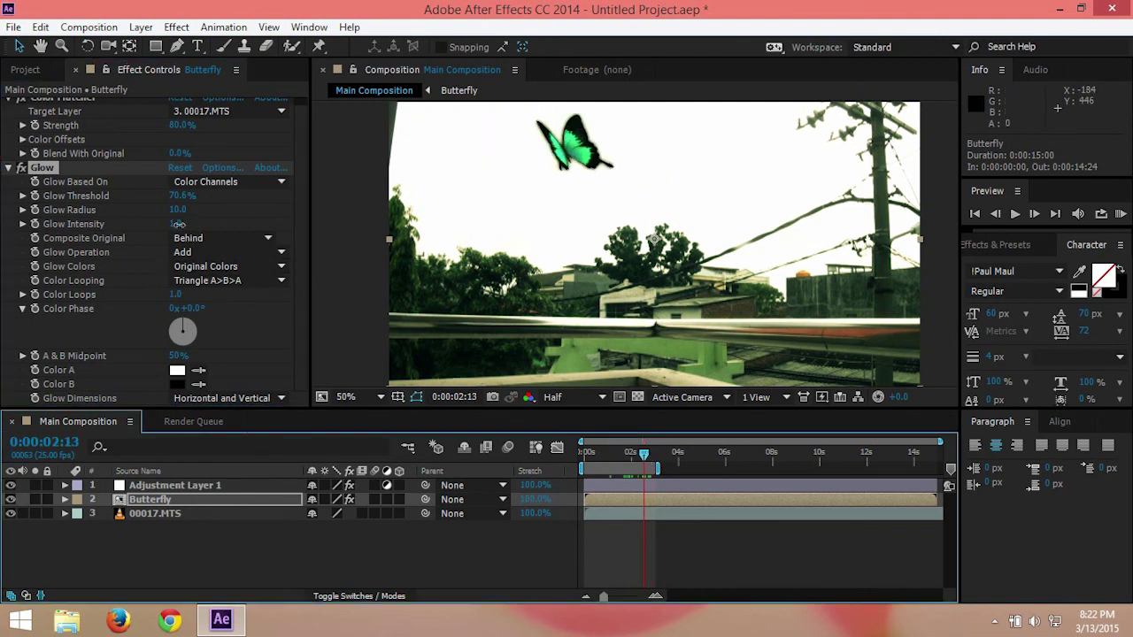
drag(178, 224, 107, 229)
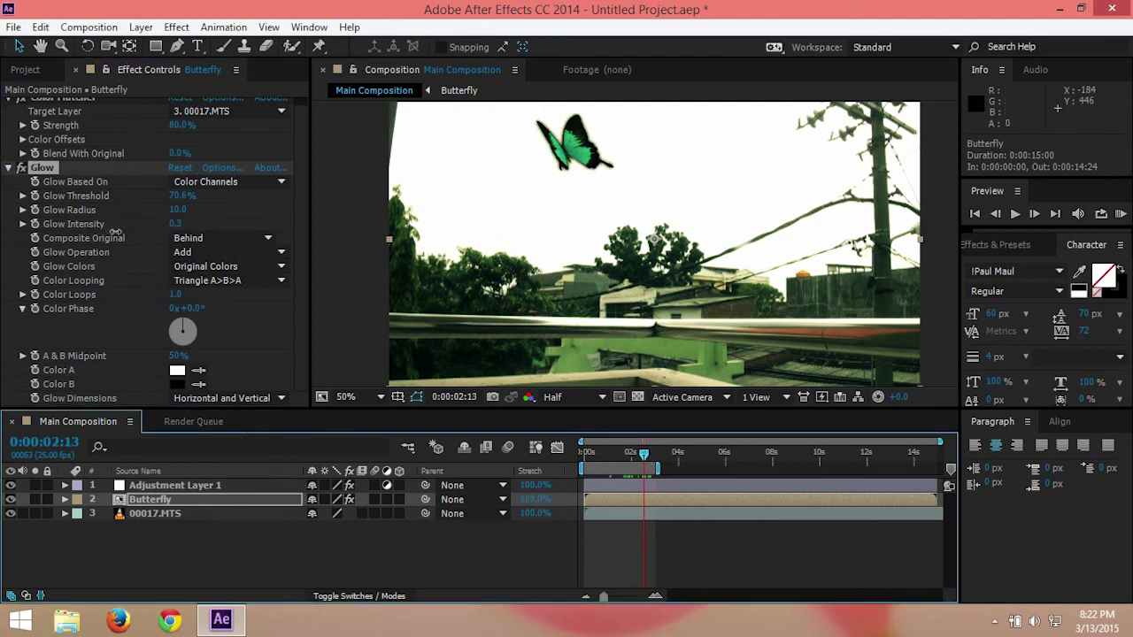
mouse_move(179, 195)
mouse_down()
mouse_move(158, 194)
mouse_move(174, 211)
mouse_up()
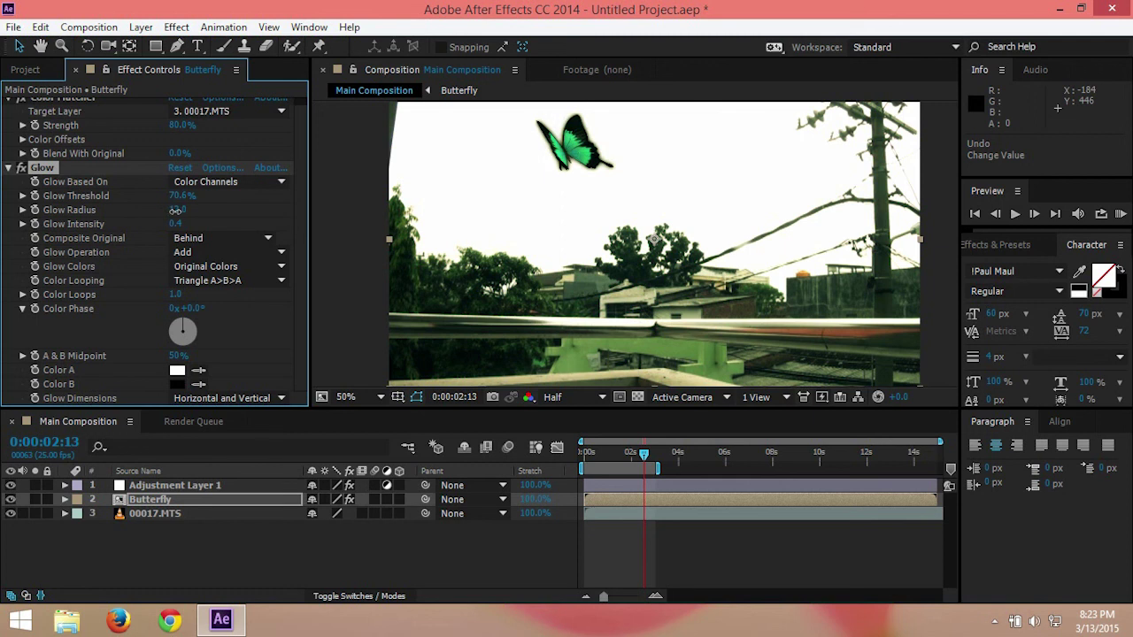
drag(644, 453, 611, 456)
- Deselect the Butterfly layer and play the Main Composition from frame zero, then replay it
scroll(605, 306, down, 3)
scroll(605, 299, up, 1)
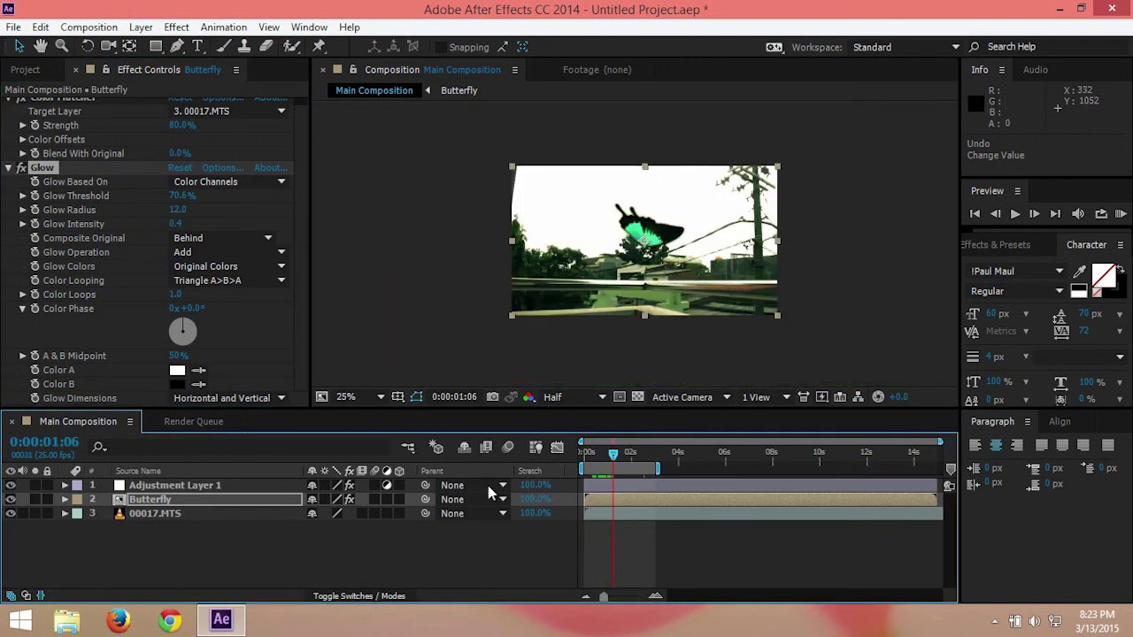
key(F2)
key(Home)
key(space)
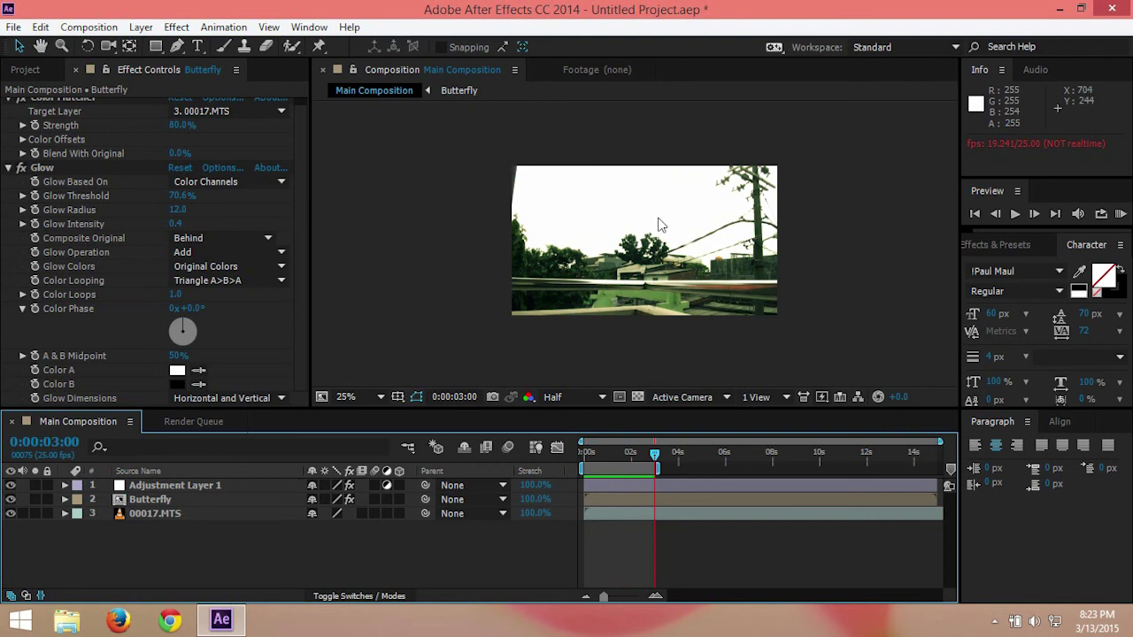
scroll(662, 232, up, 1)
click(758, 246)
key(space)
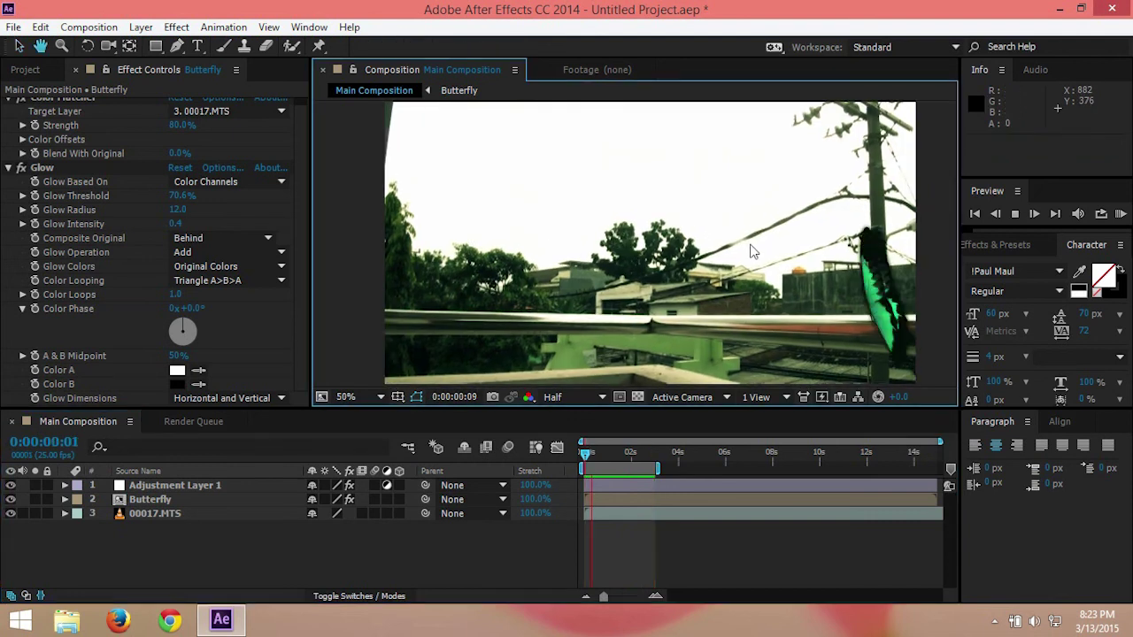